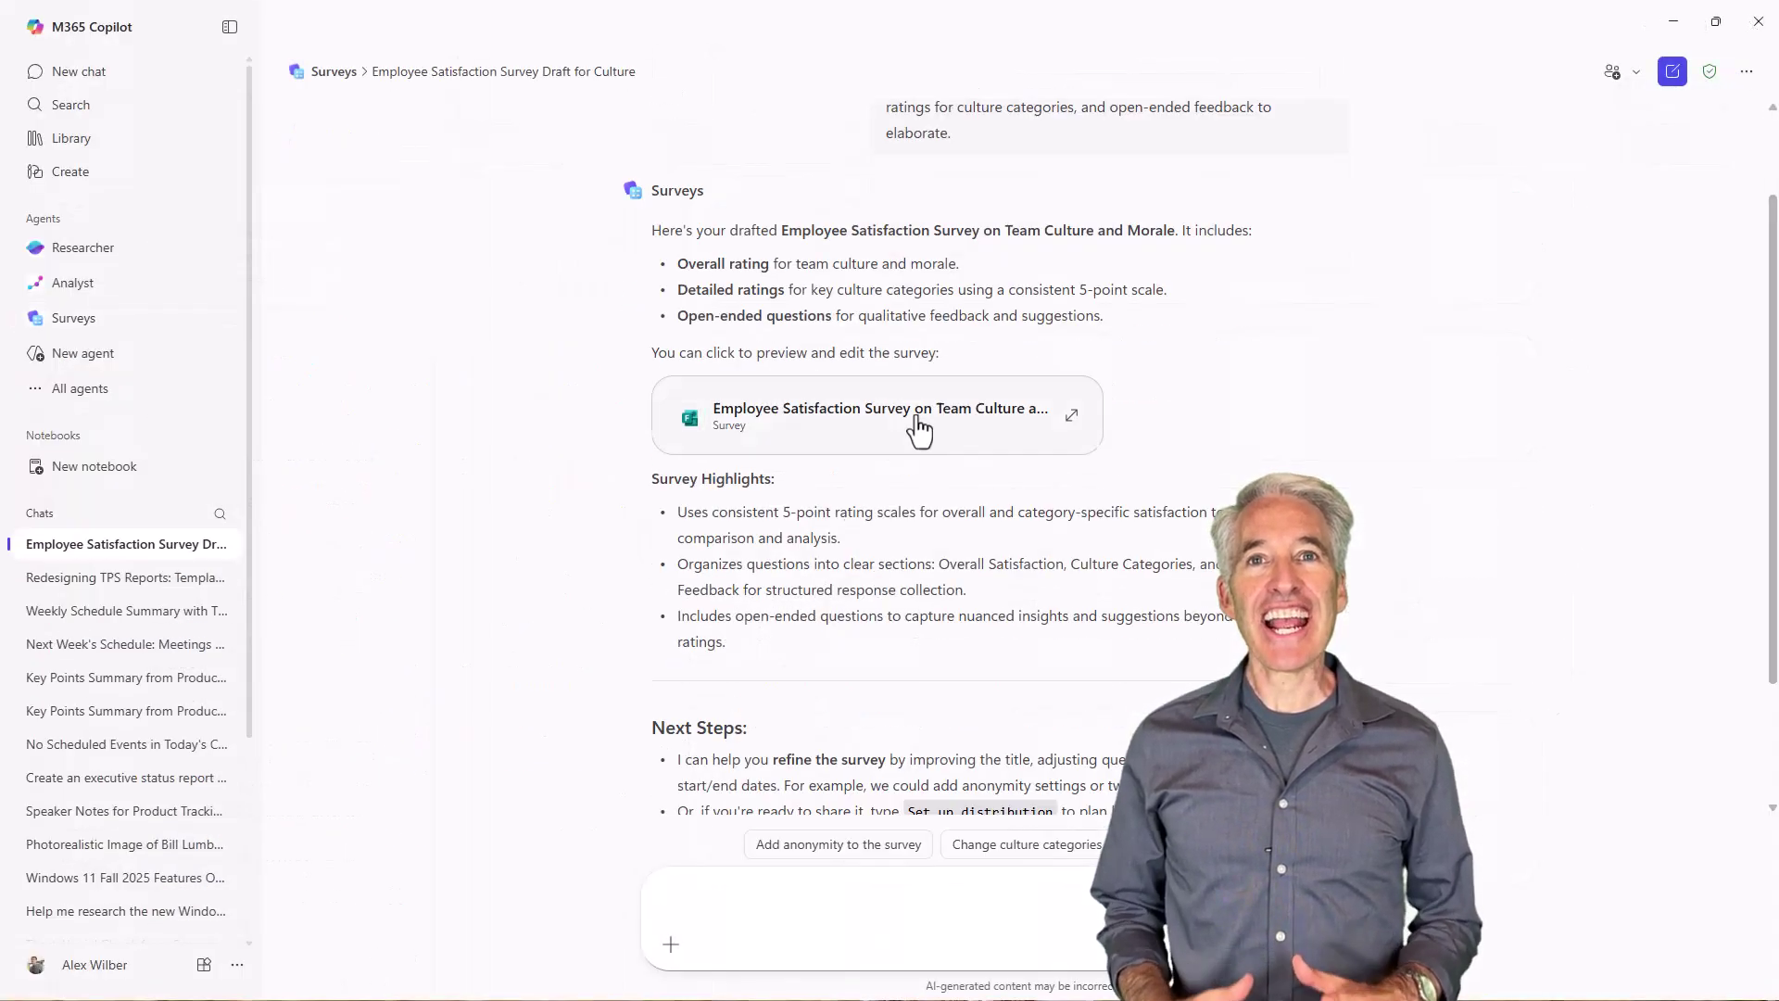
Step: Open the Surveys agent's start page, with its survey suggestions and one draft under History
{"action": "left_click", "coordinate": [918, 429]}
{"action": "left_click", "coordinate": [1415, 76]}
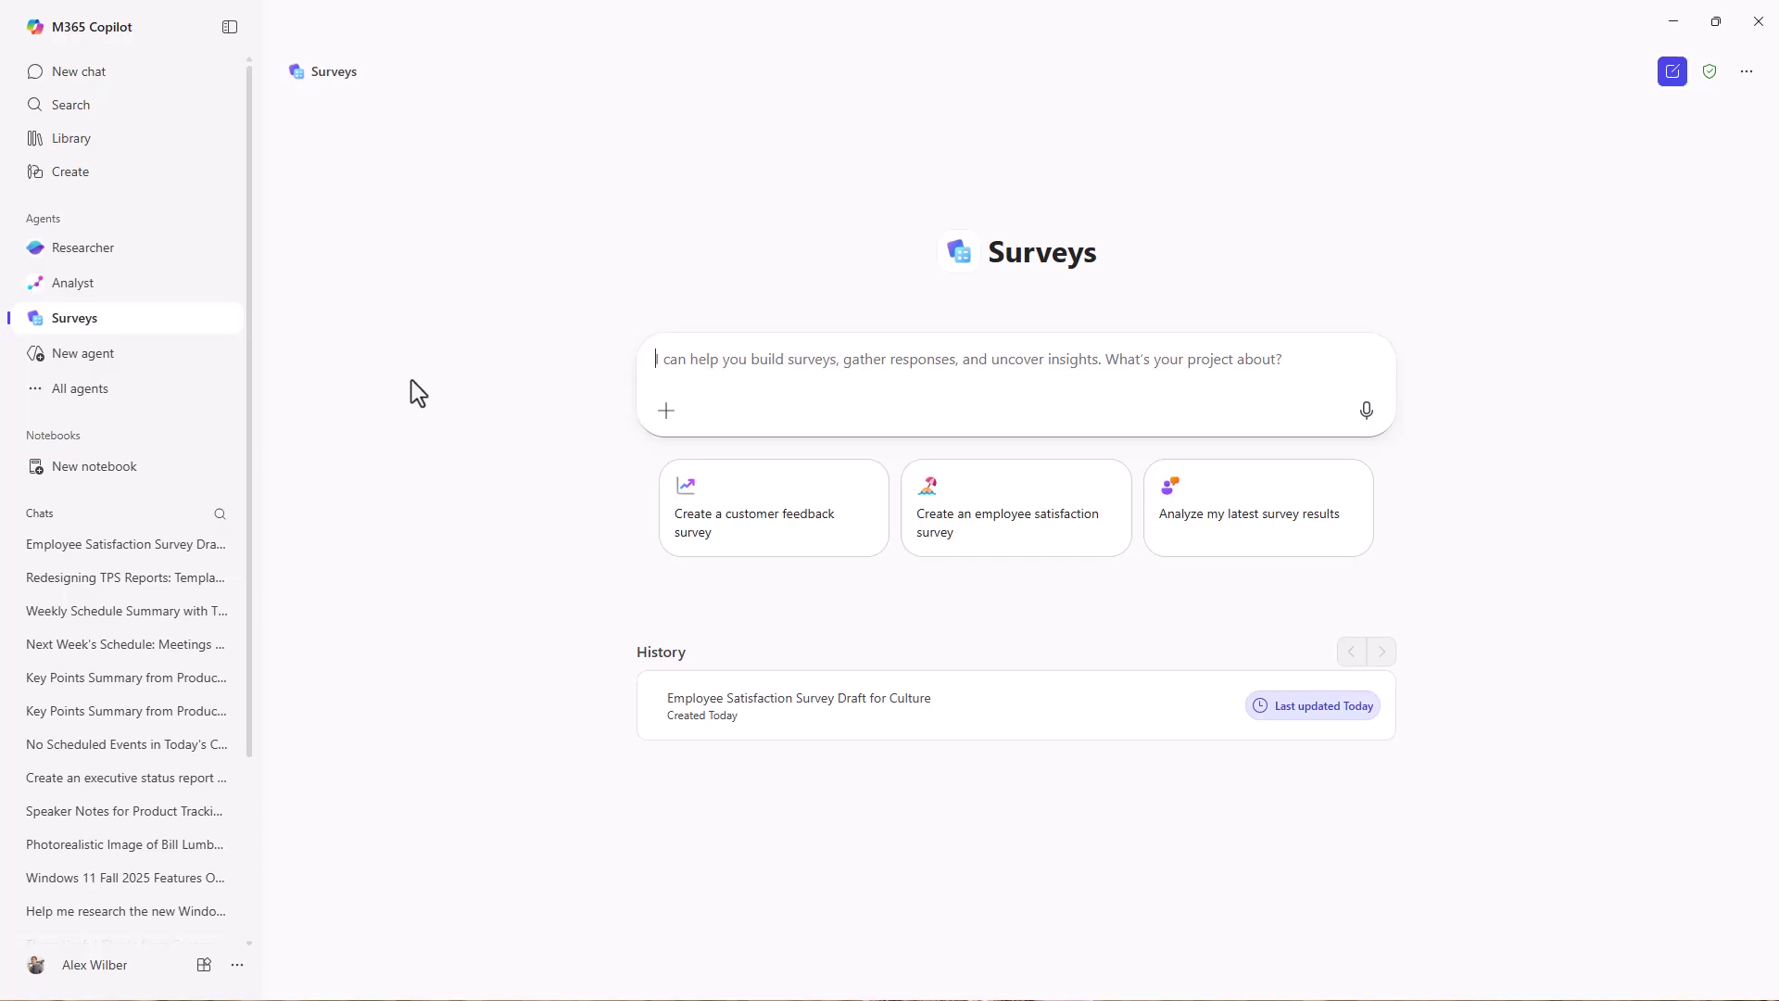
Step: Add the App Builder (Frontier) agent from the All agents store
{"action": "left_click", "coordinate": [91, 397]}
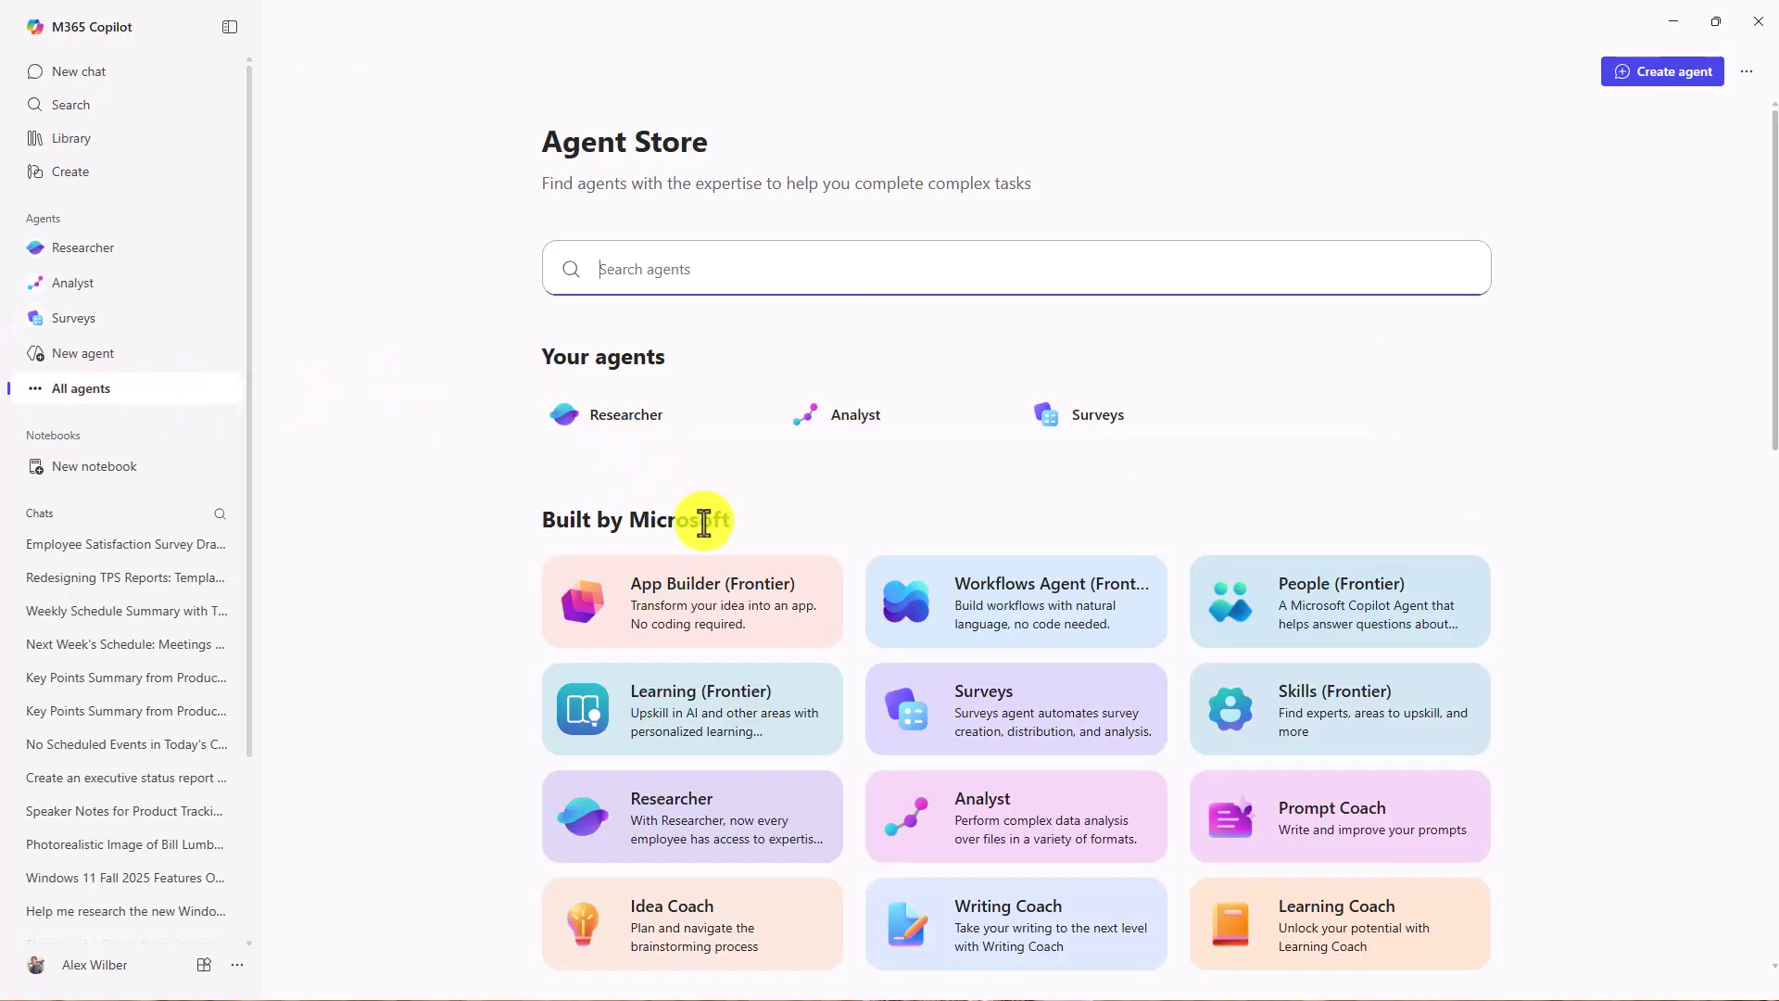
{"action": "left_click", "coordinate": [803, 618]}
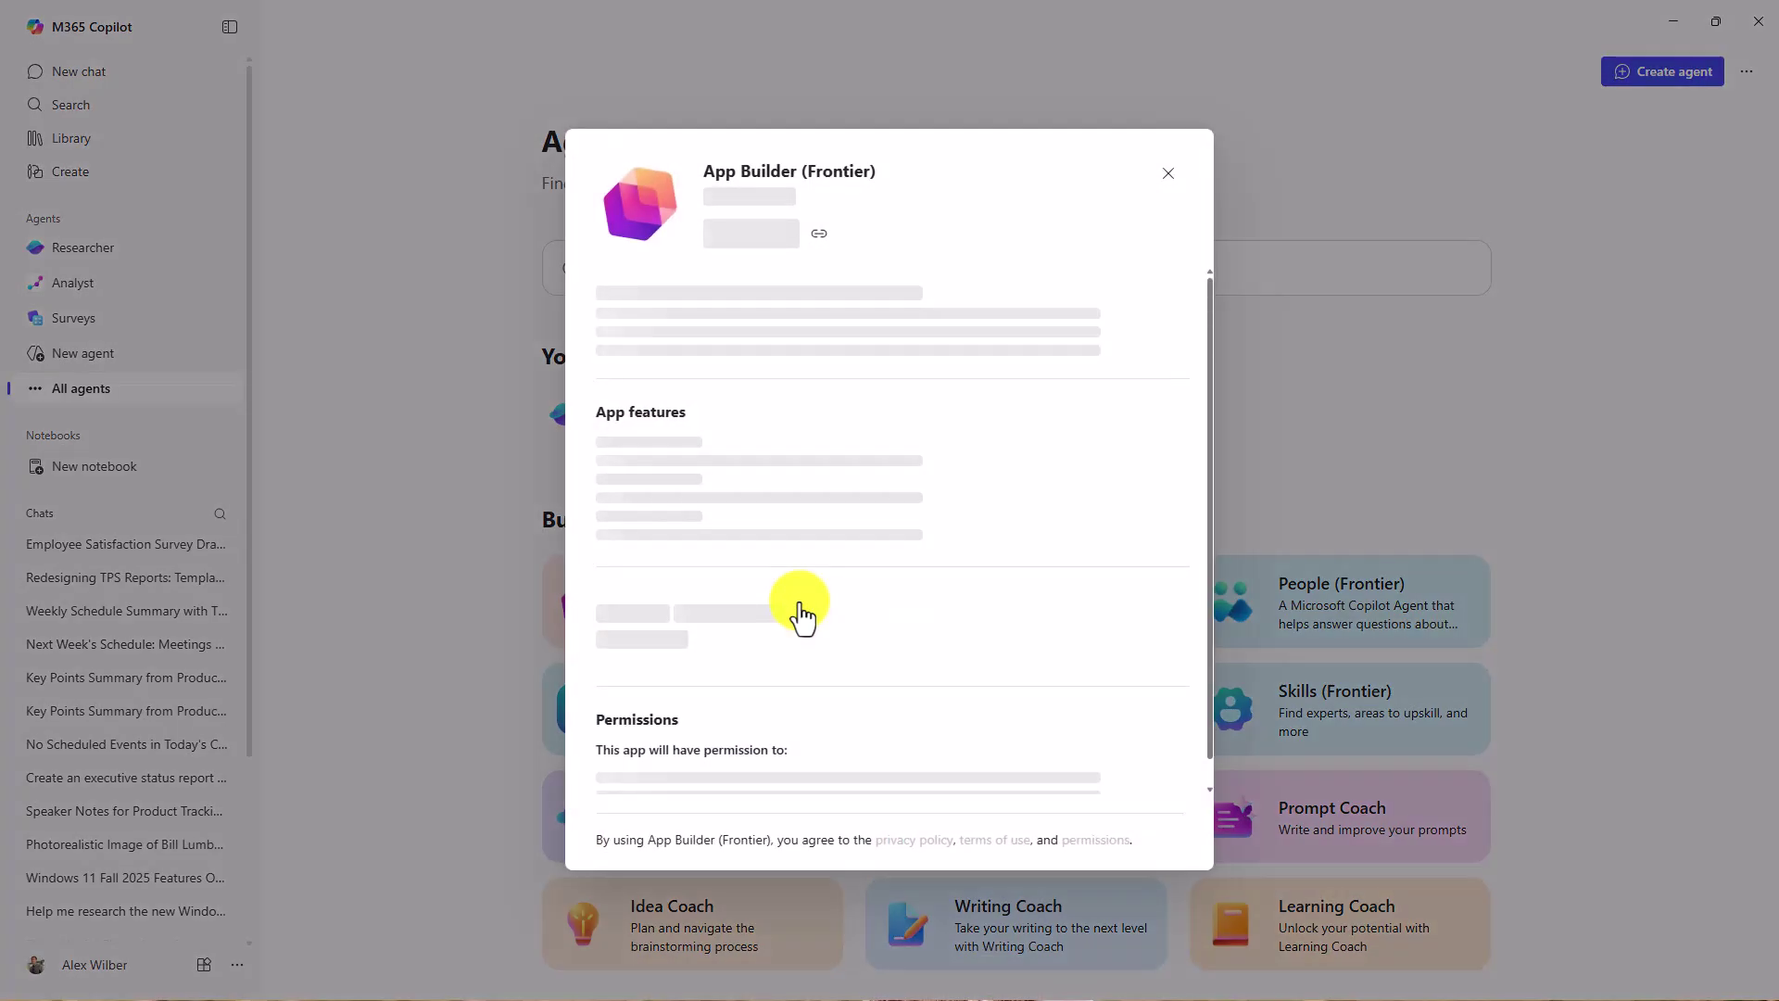
{"action": "left_click", "coordinate": [753, 236]}
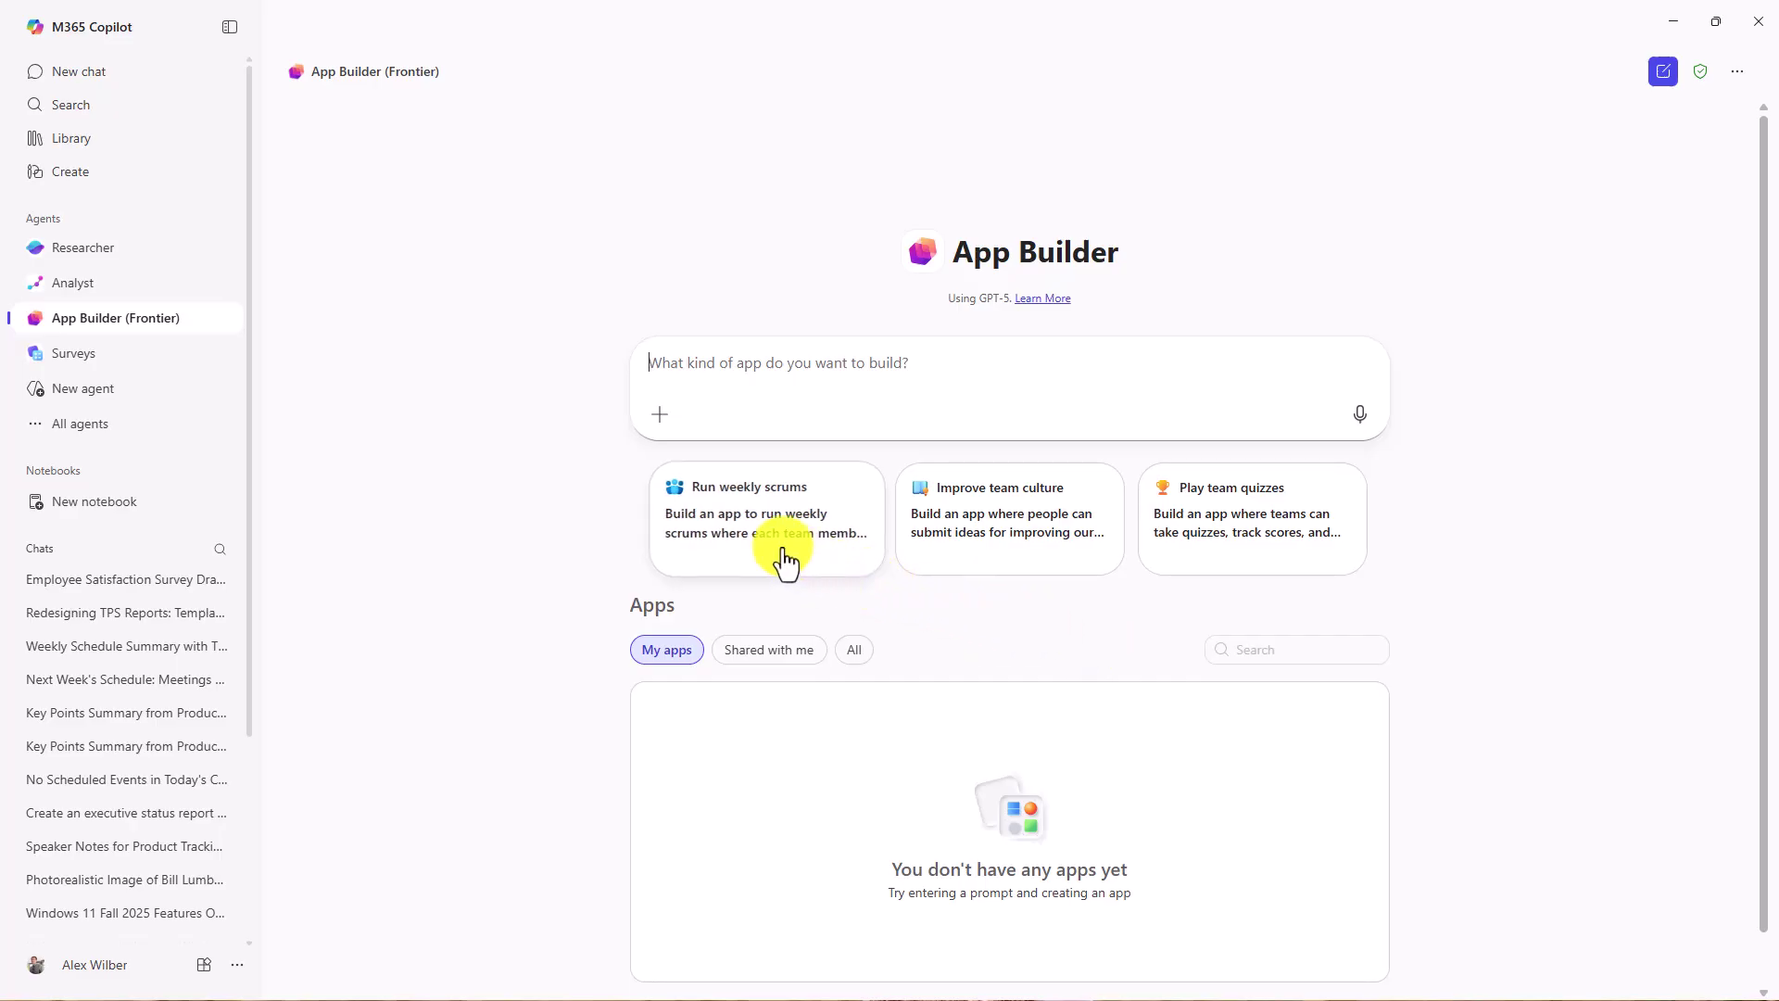
Step: Request the weekly scrums app from the suggestion, giving each person two minutes to talk
{"action": "left_click", "coordinate": [729, 512]}
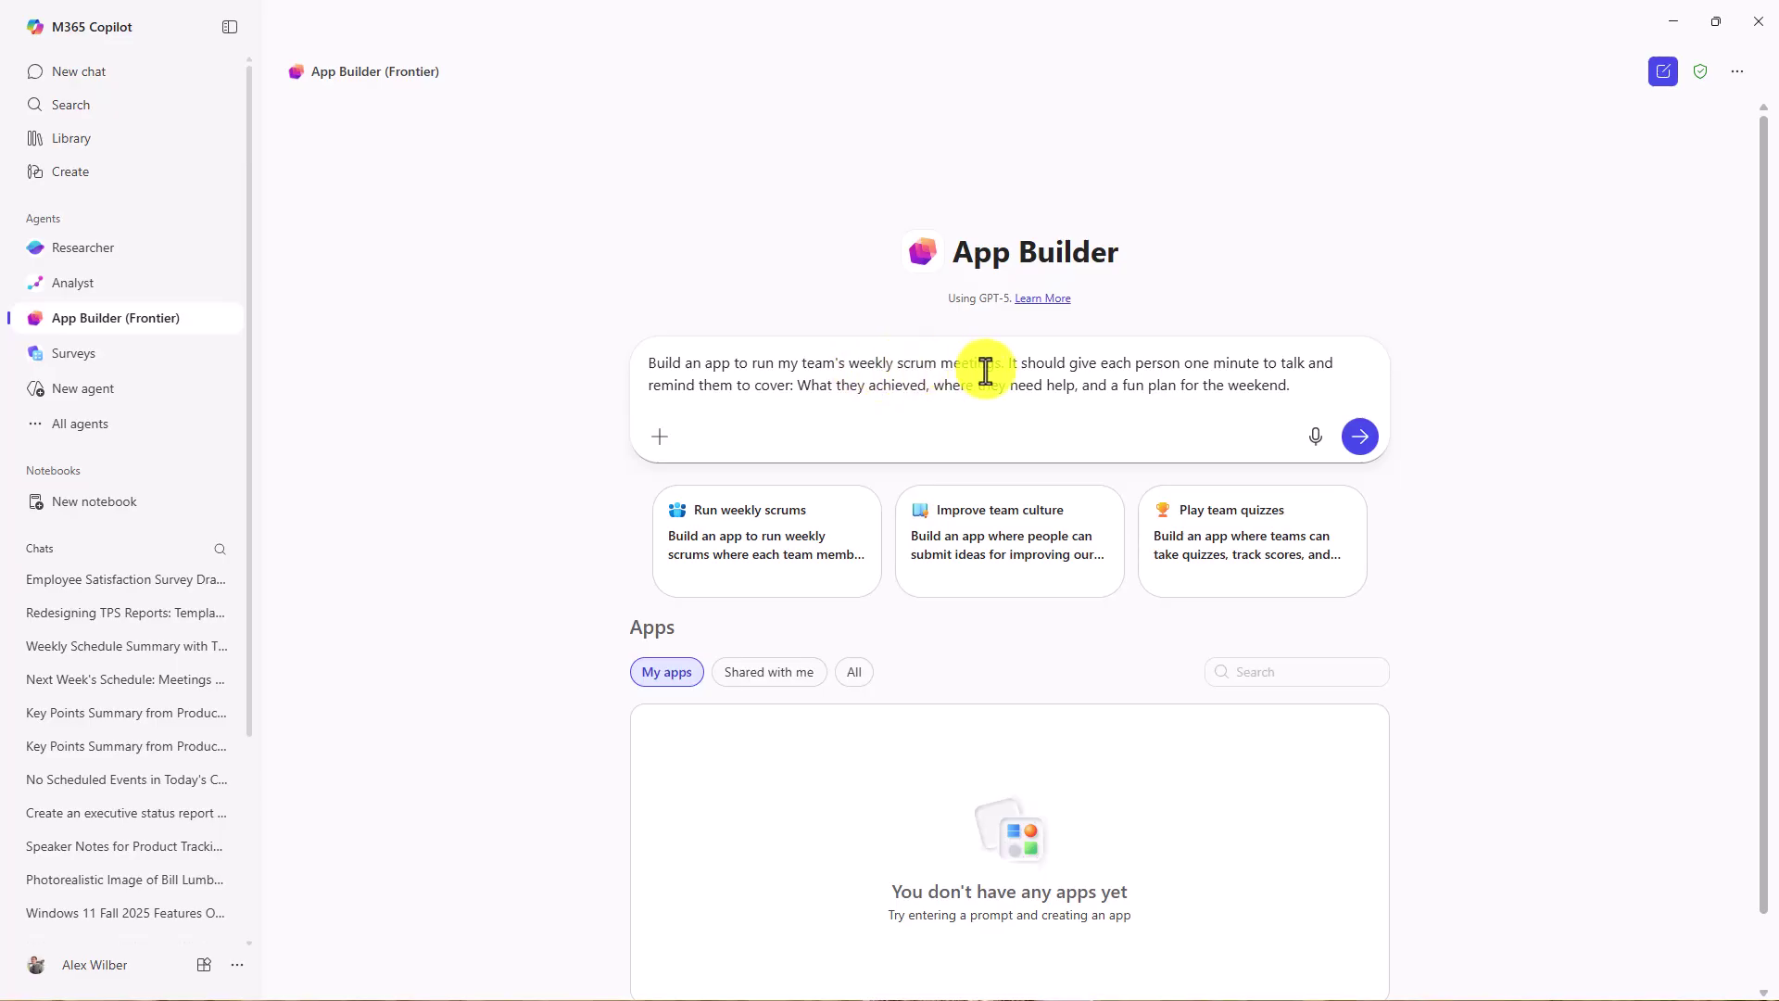
{"action": "double_click", "coordinate": [1195, 363]}
{"action": "type", "text": "t"}
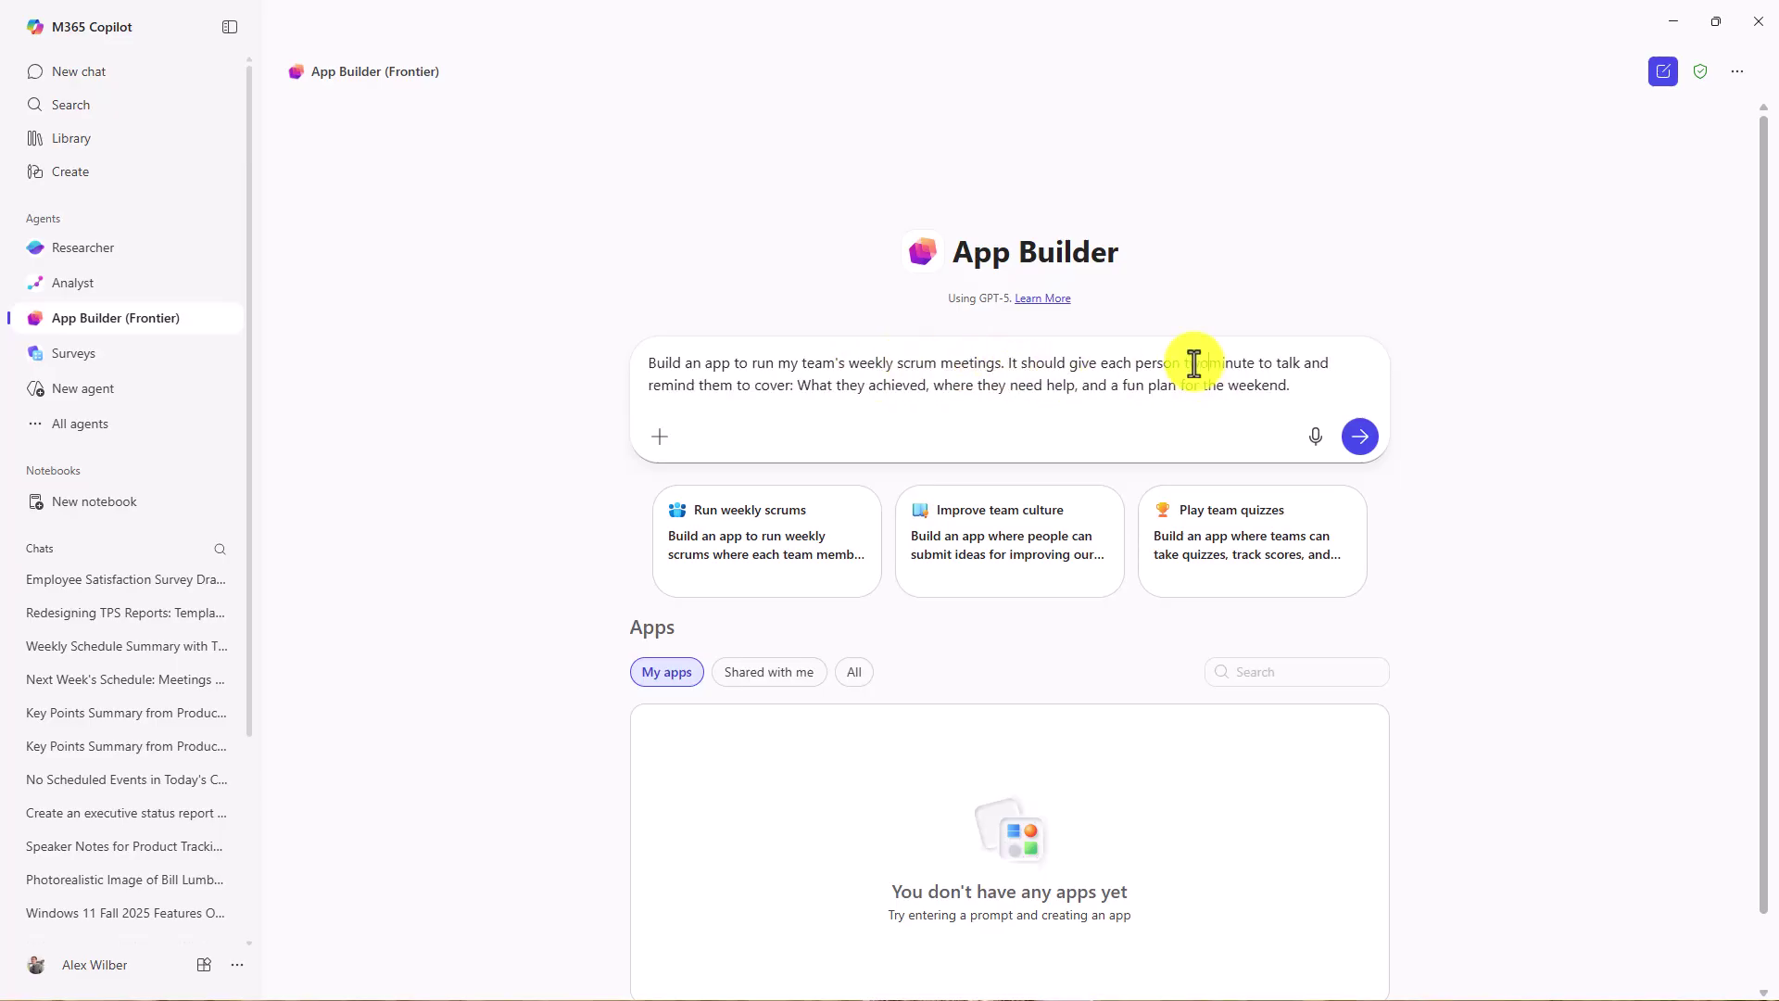
{"action": "type", "text": "wo"}
{"action": "type", "text": "s"}
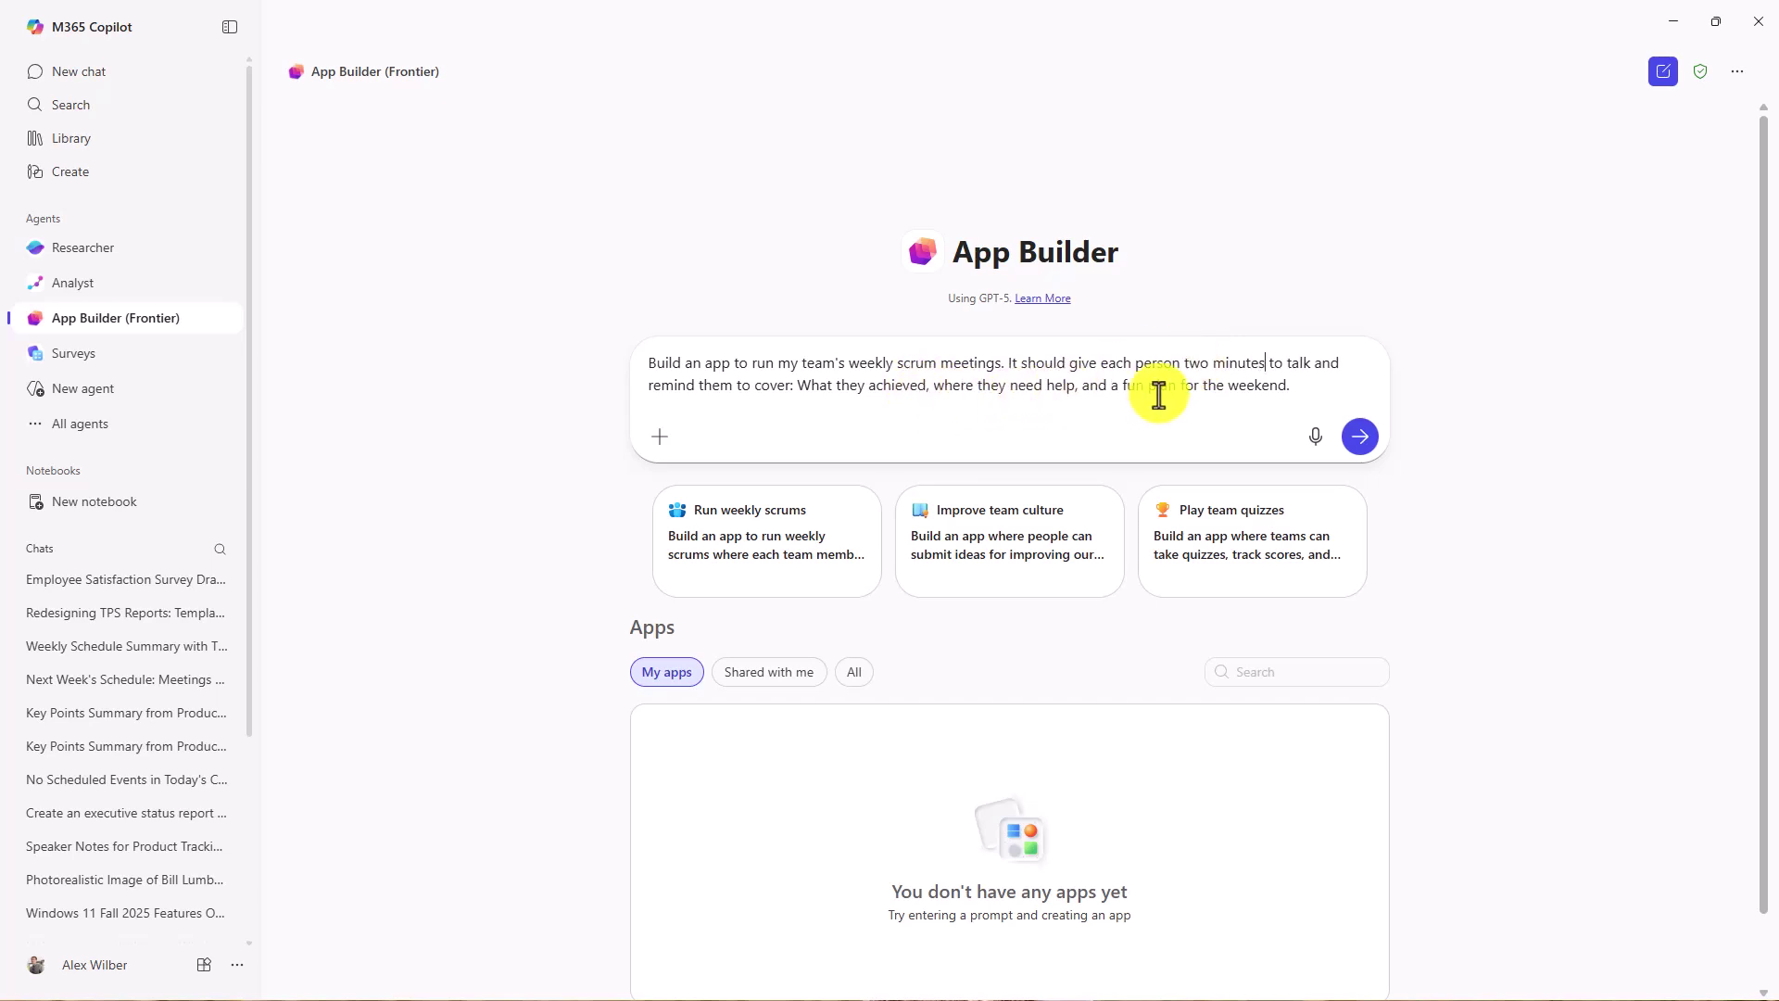
{"action": "left_click", "coordinate": [1359, 437]}
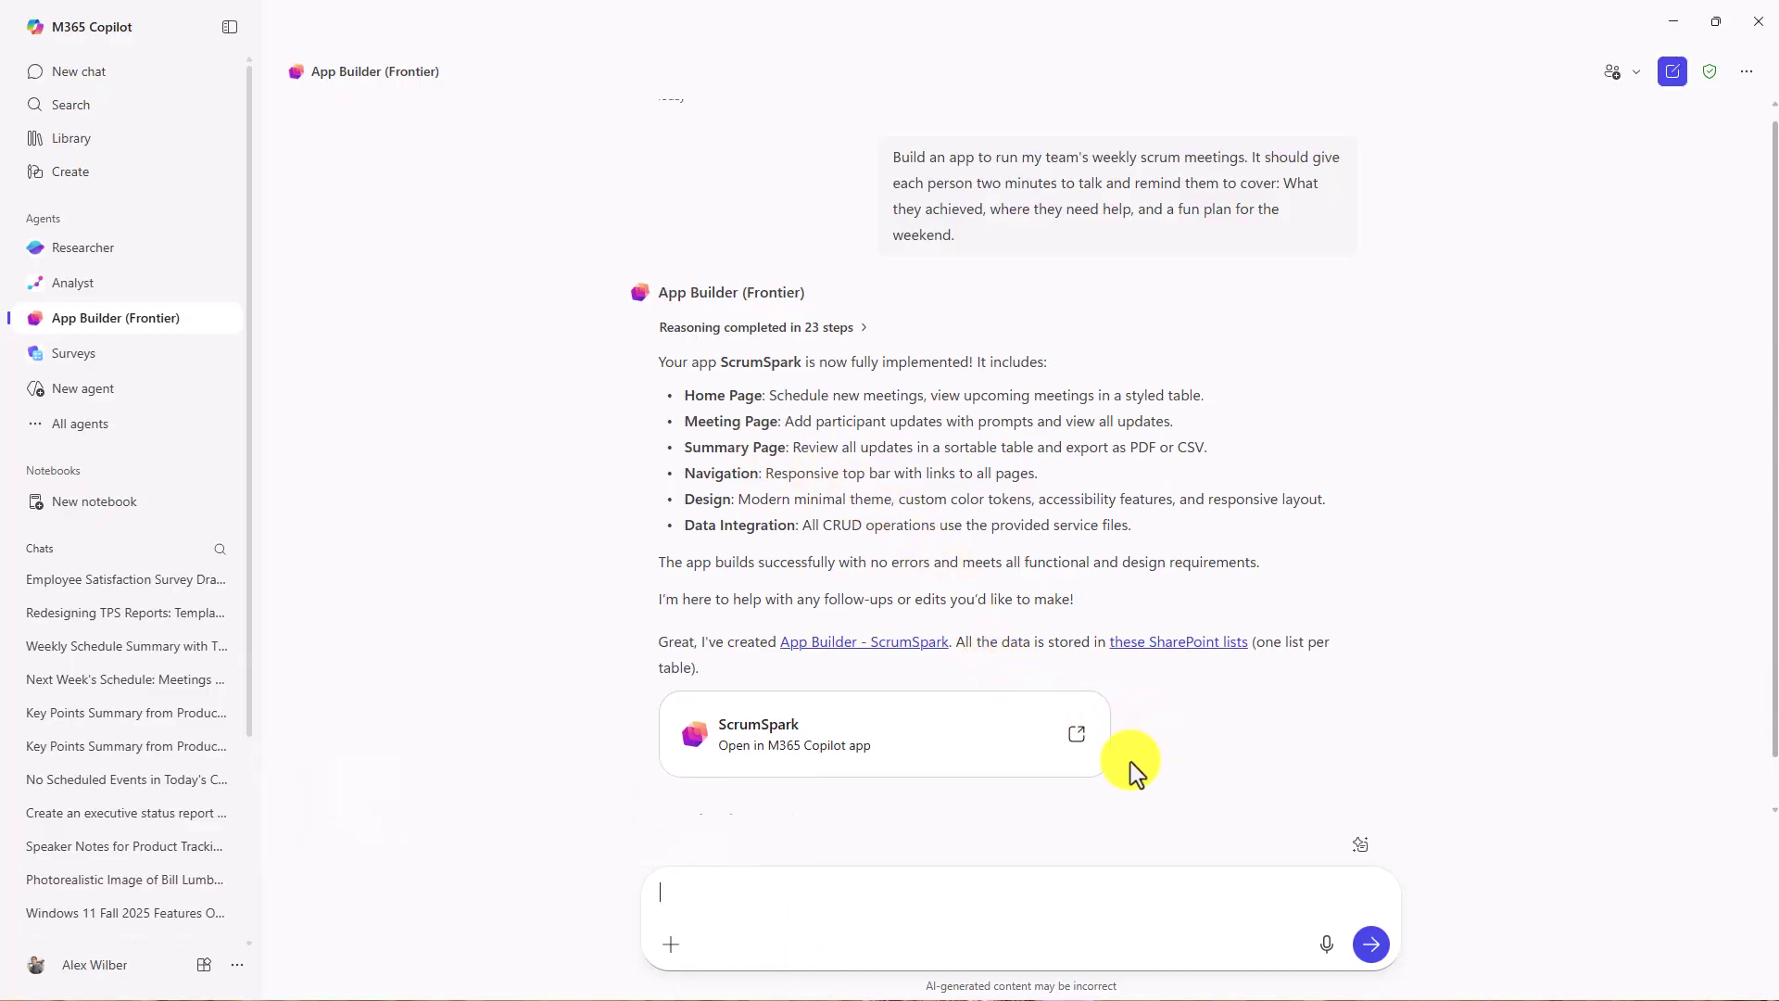
Step: Open the ScrumSpark app and try its meeting Date and Time pickers
{"action": "left_click", "coordinate": [806, 754]}
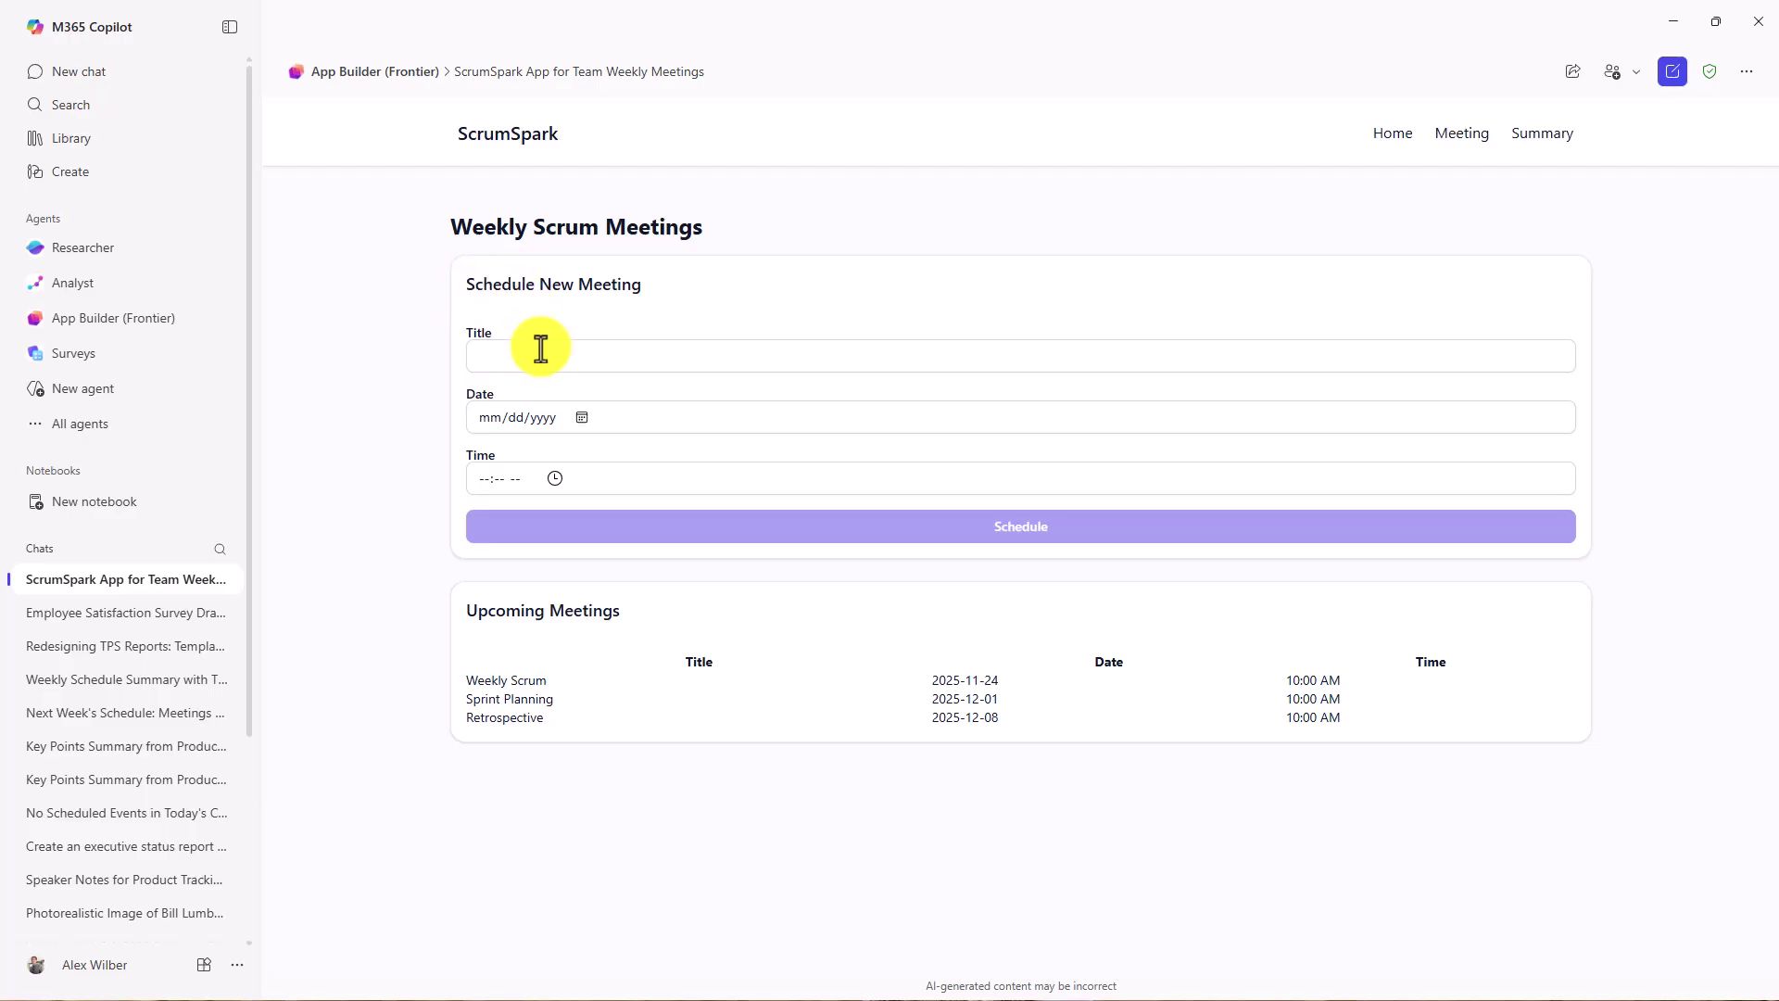
{"action": "left_click", "coordinate": [582, 417]}
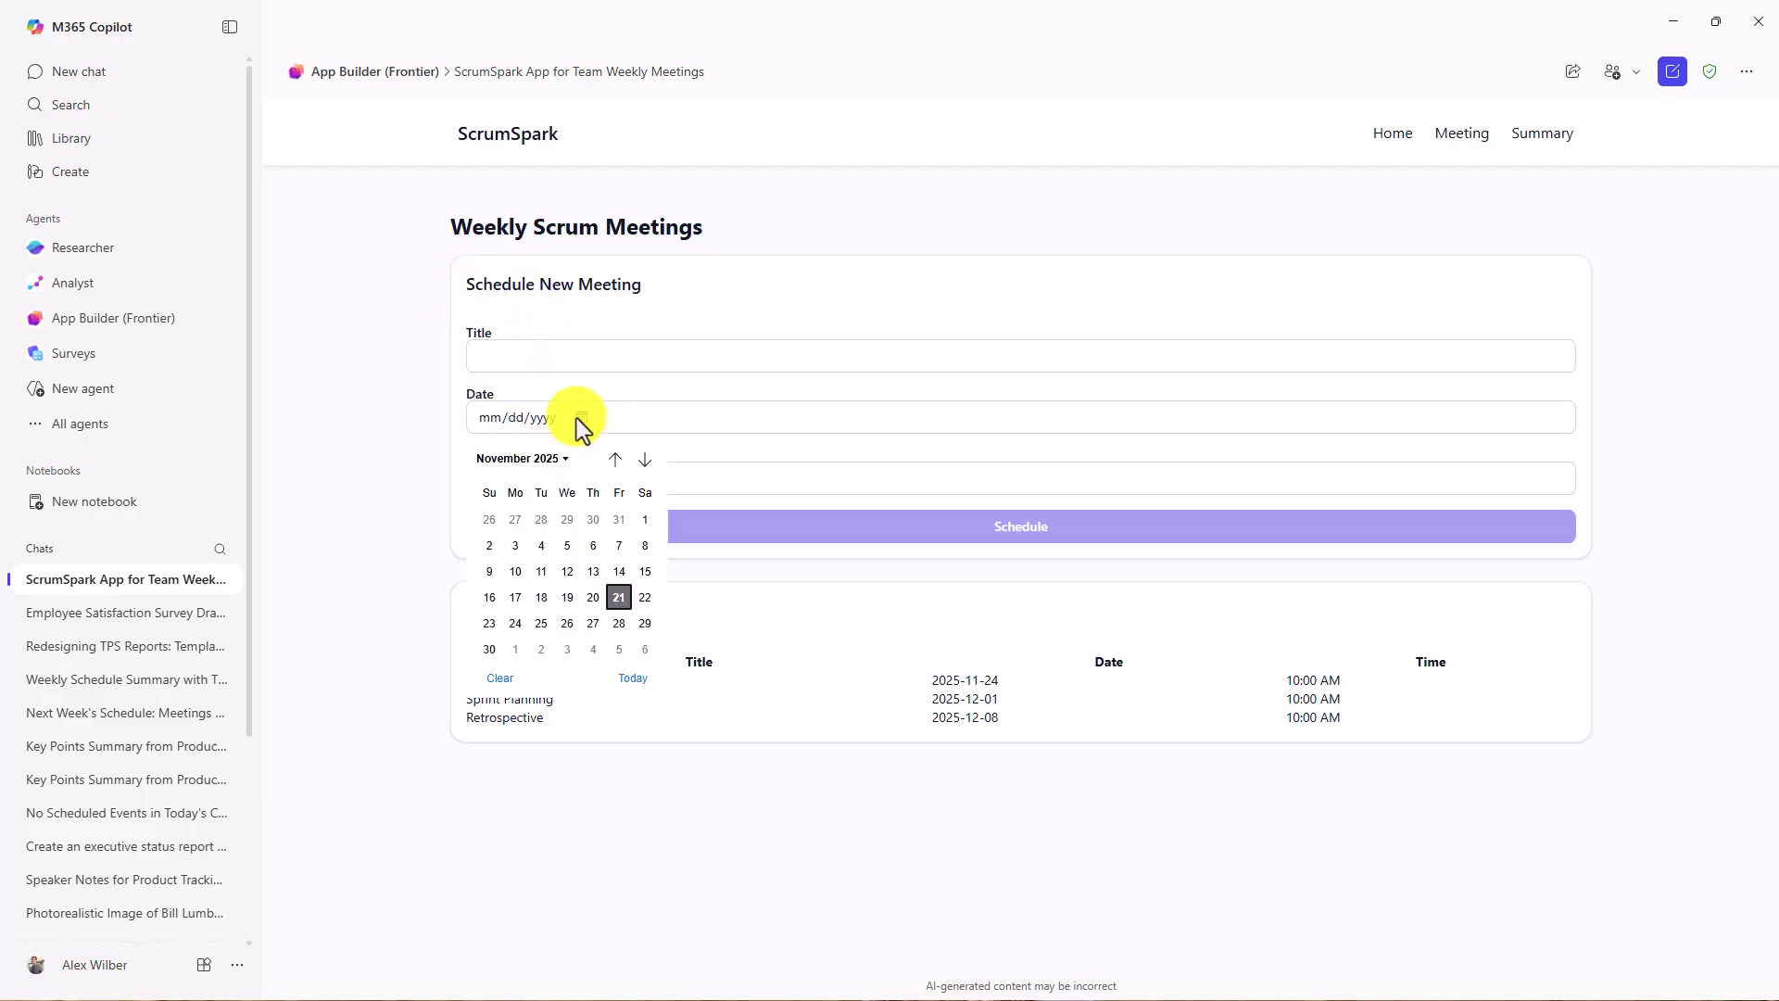
{"action": "left_click", "coordinate": [581, 419]}
{"action": "left_click", "coordinate": [581, 418]}
{"action": "left_click", "coordinate": [812, 441]}
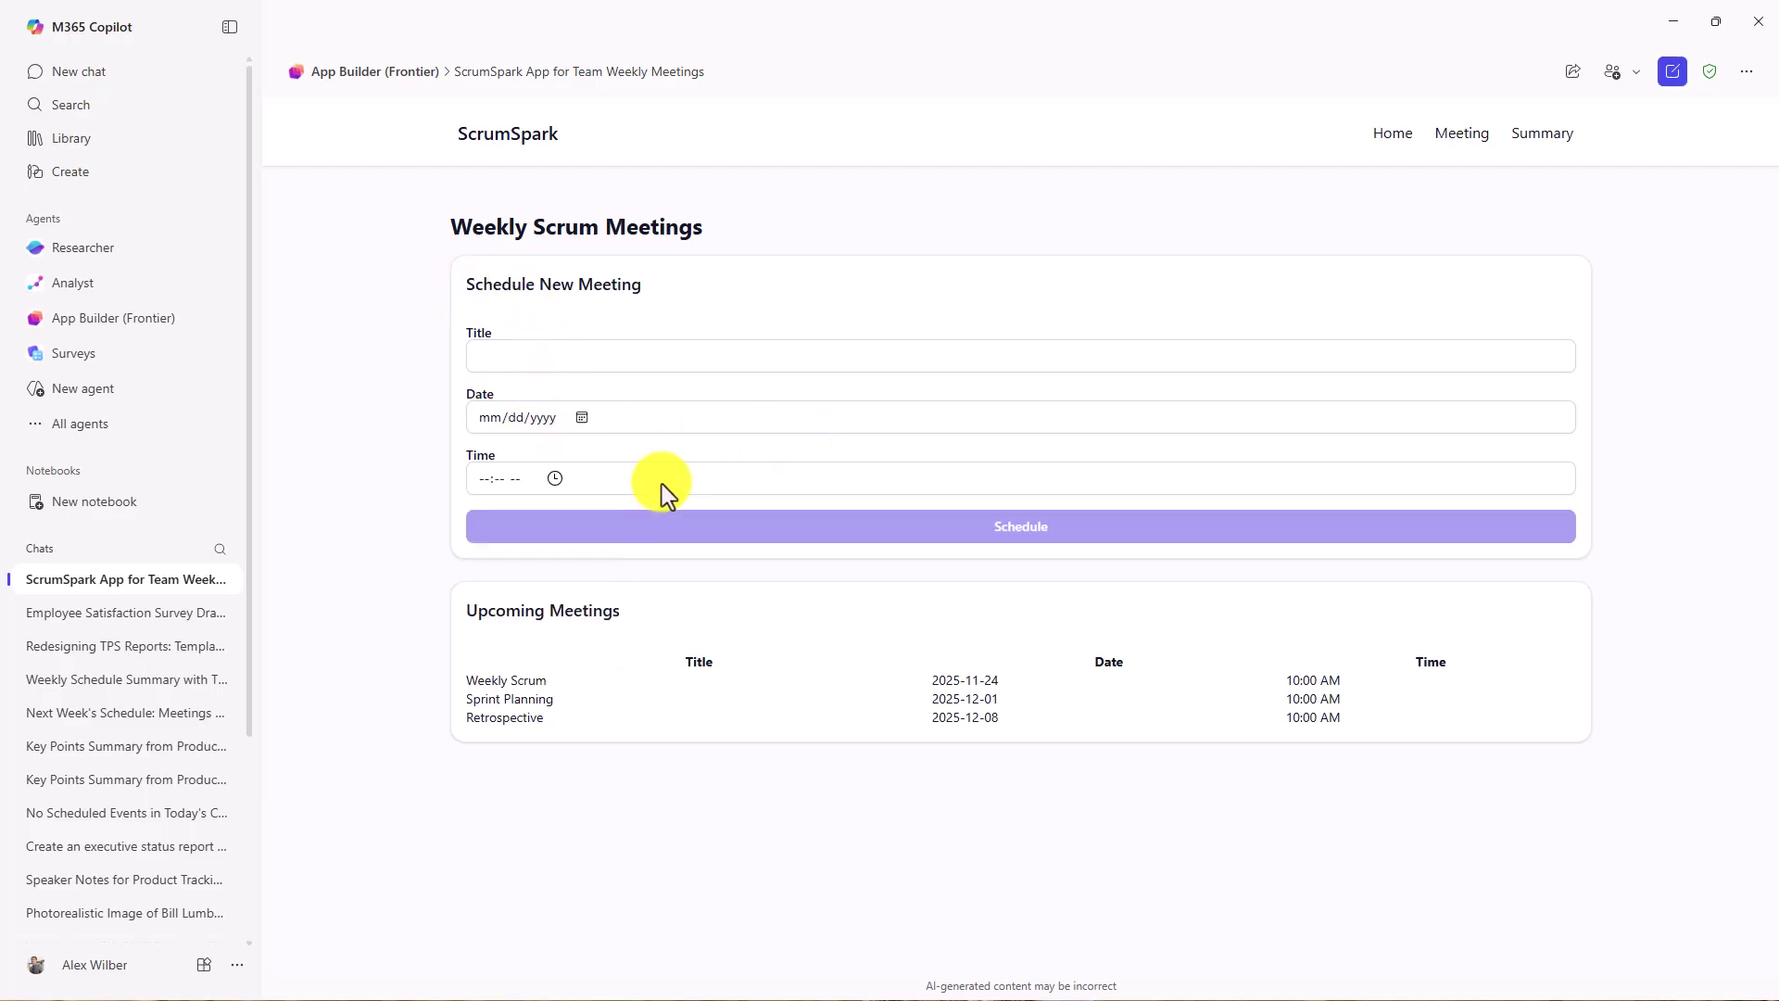
{"action": "left_click", "coordinate": [562, 476]}
{"action": "left_click", "coordinate": [688, 481]}
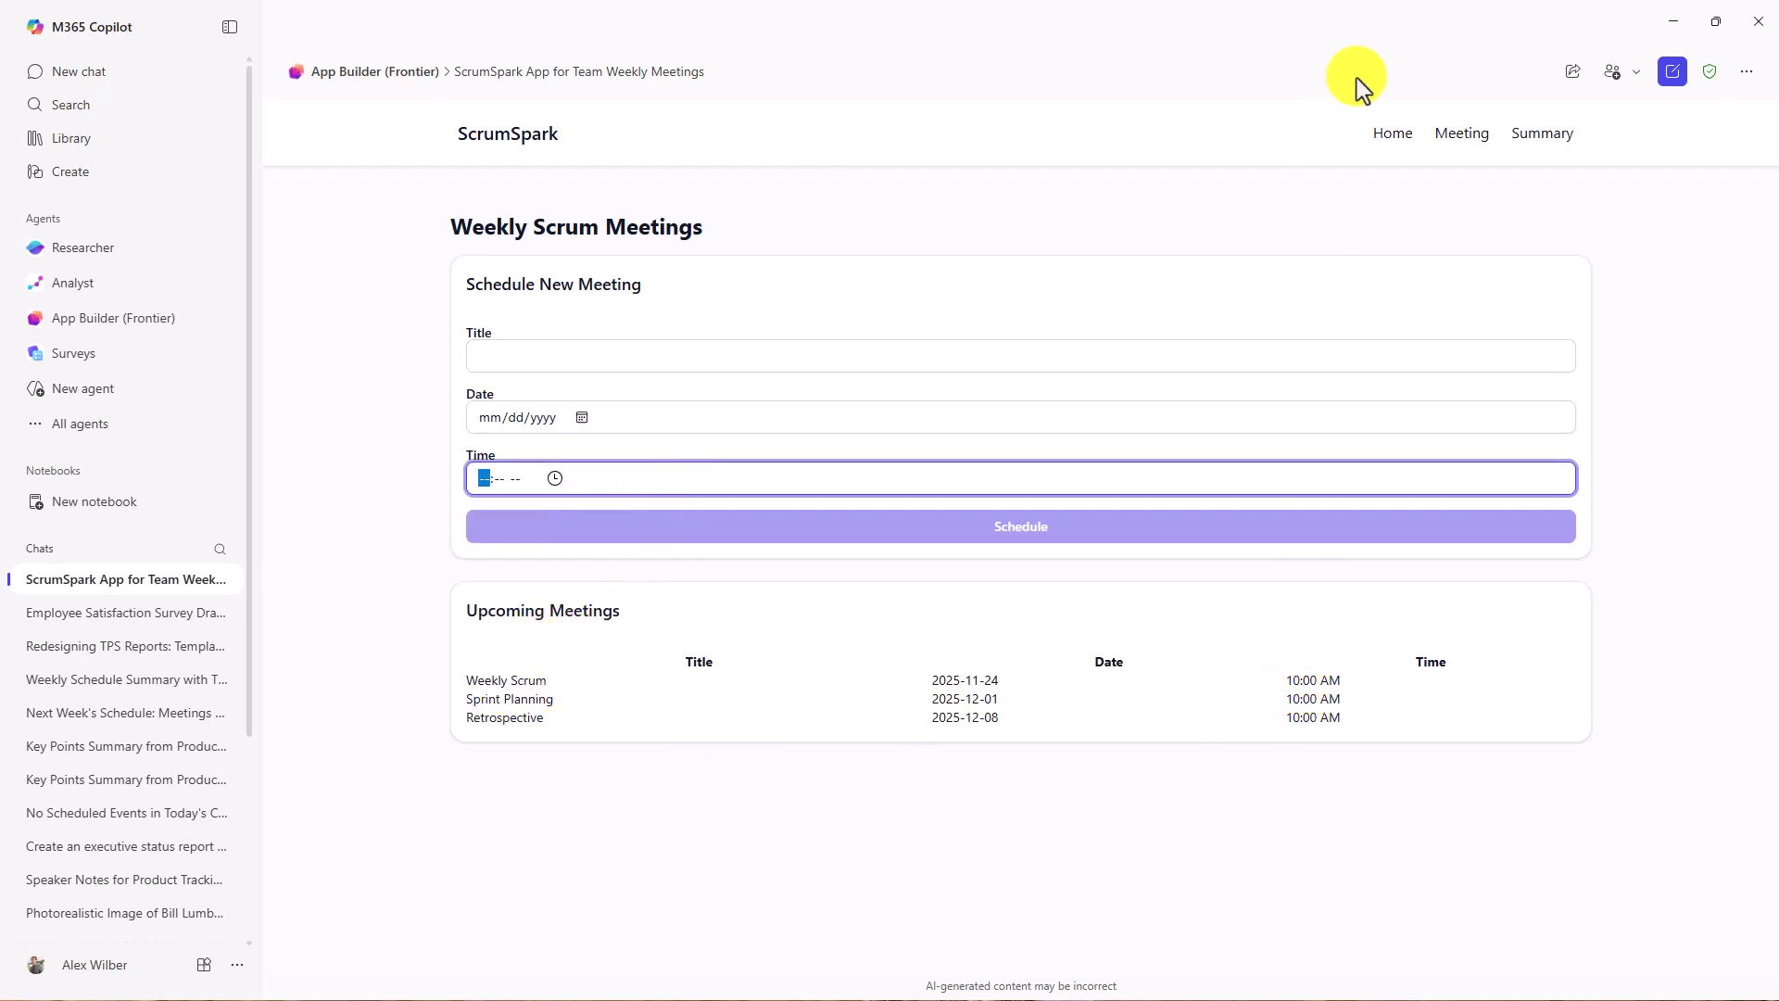
Step: Browse ScrumSpark's Meeting Updates and Summary of Updates pages, then return to Home
{"action": "left_click", "coordinate": [1464, 139]}
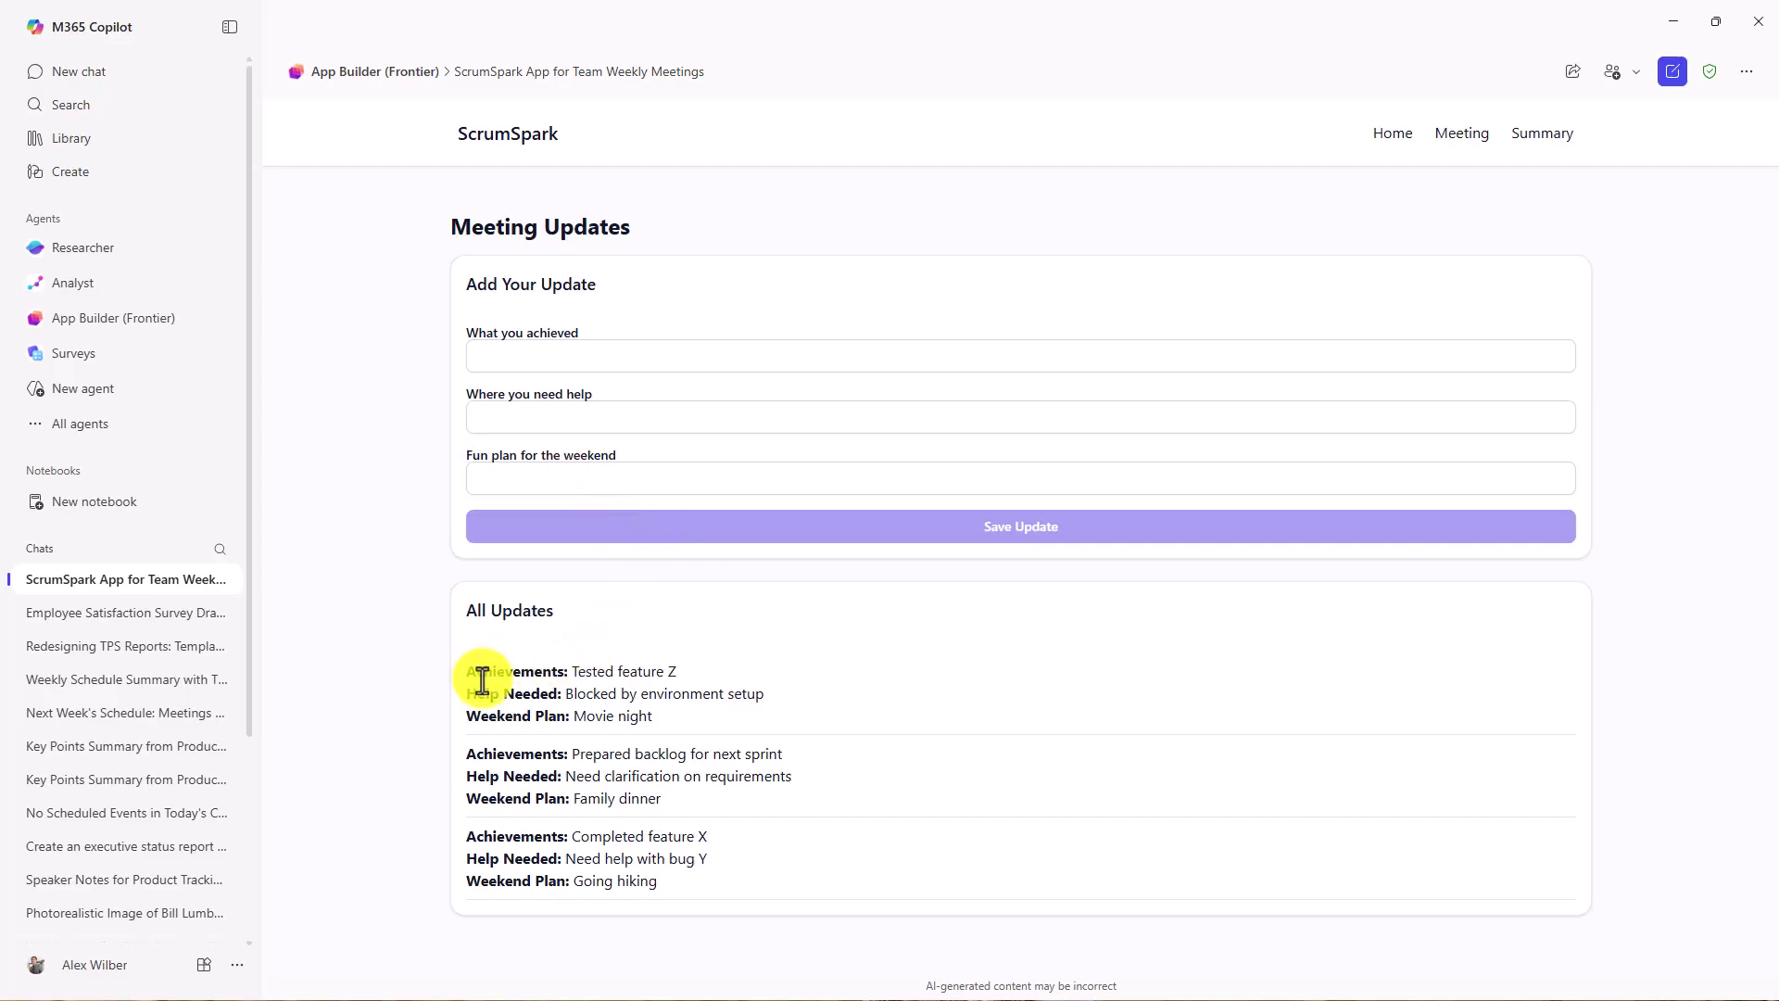
{"action": "left_click", "coordinate": [1536, 137]}
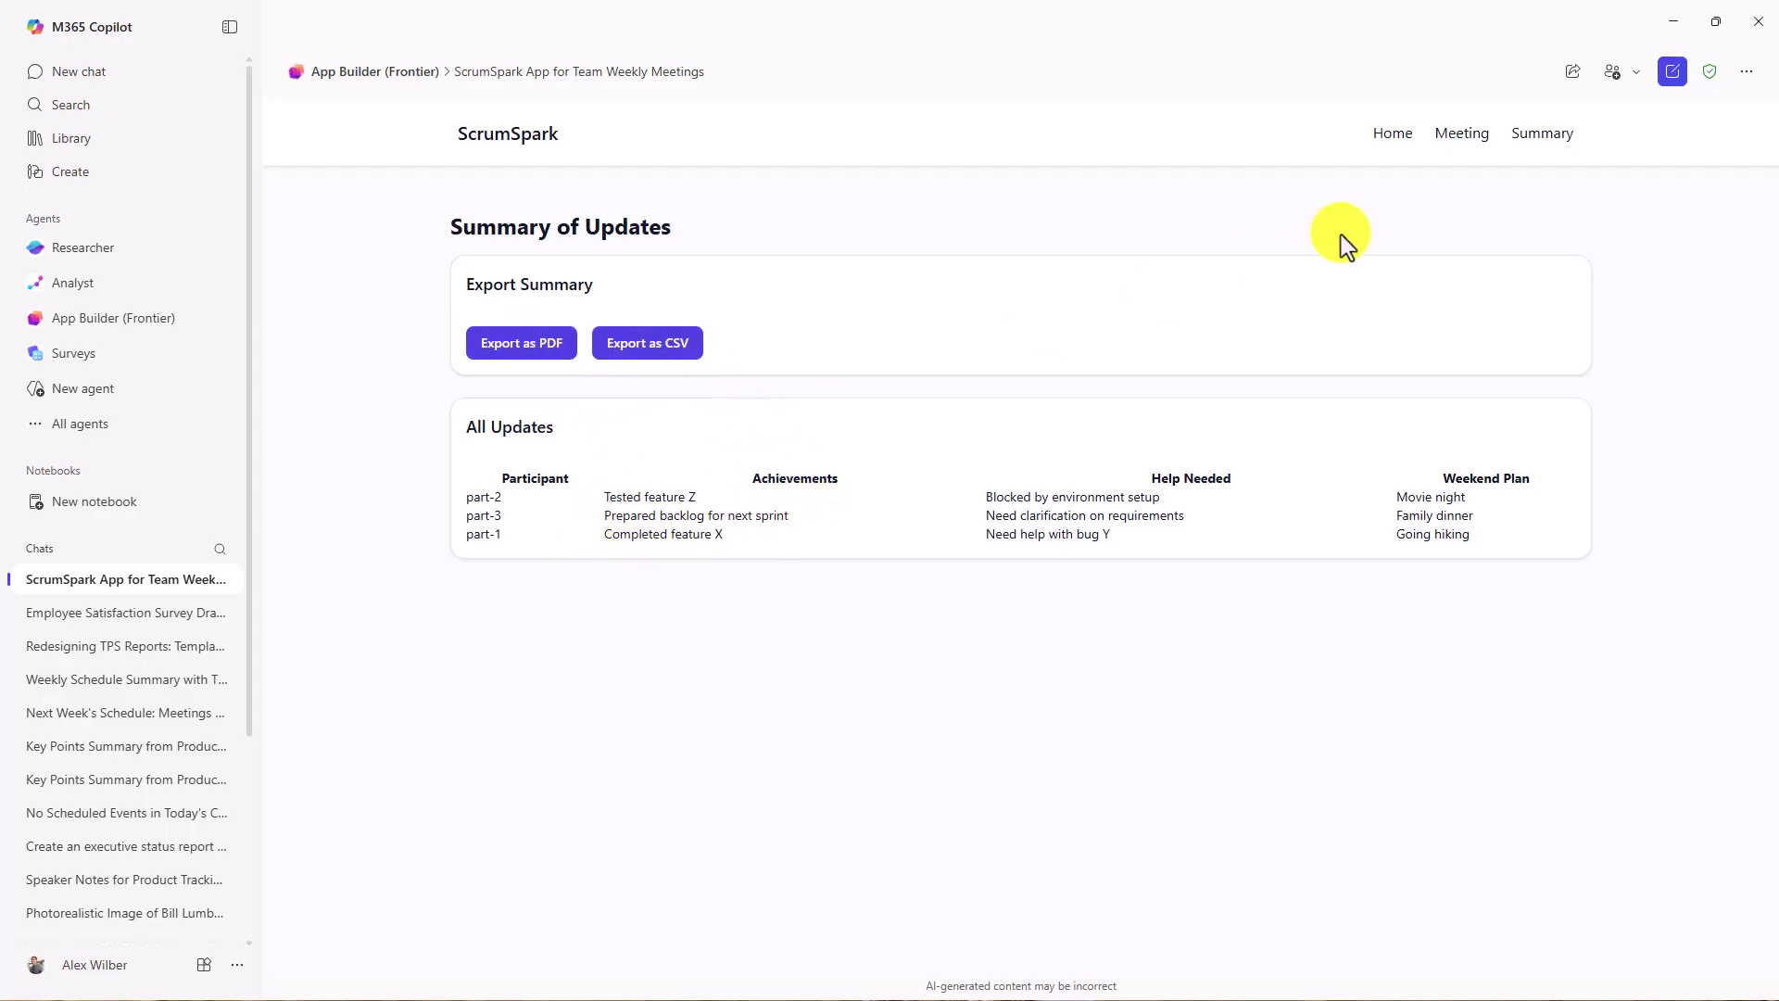
{"action": "left_click", "coordinate": [1381, 153]}
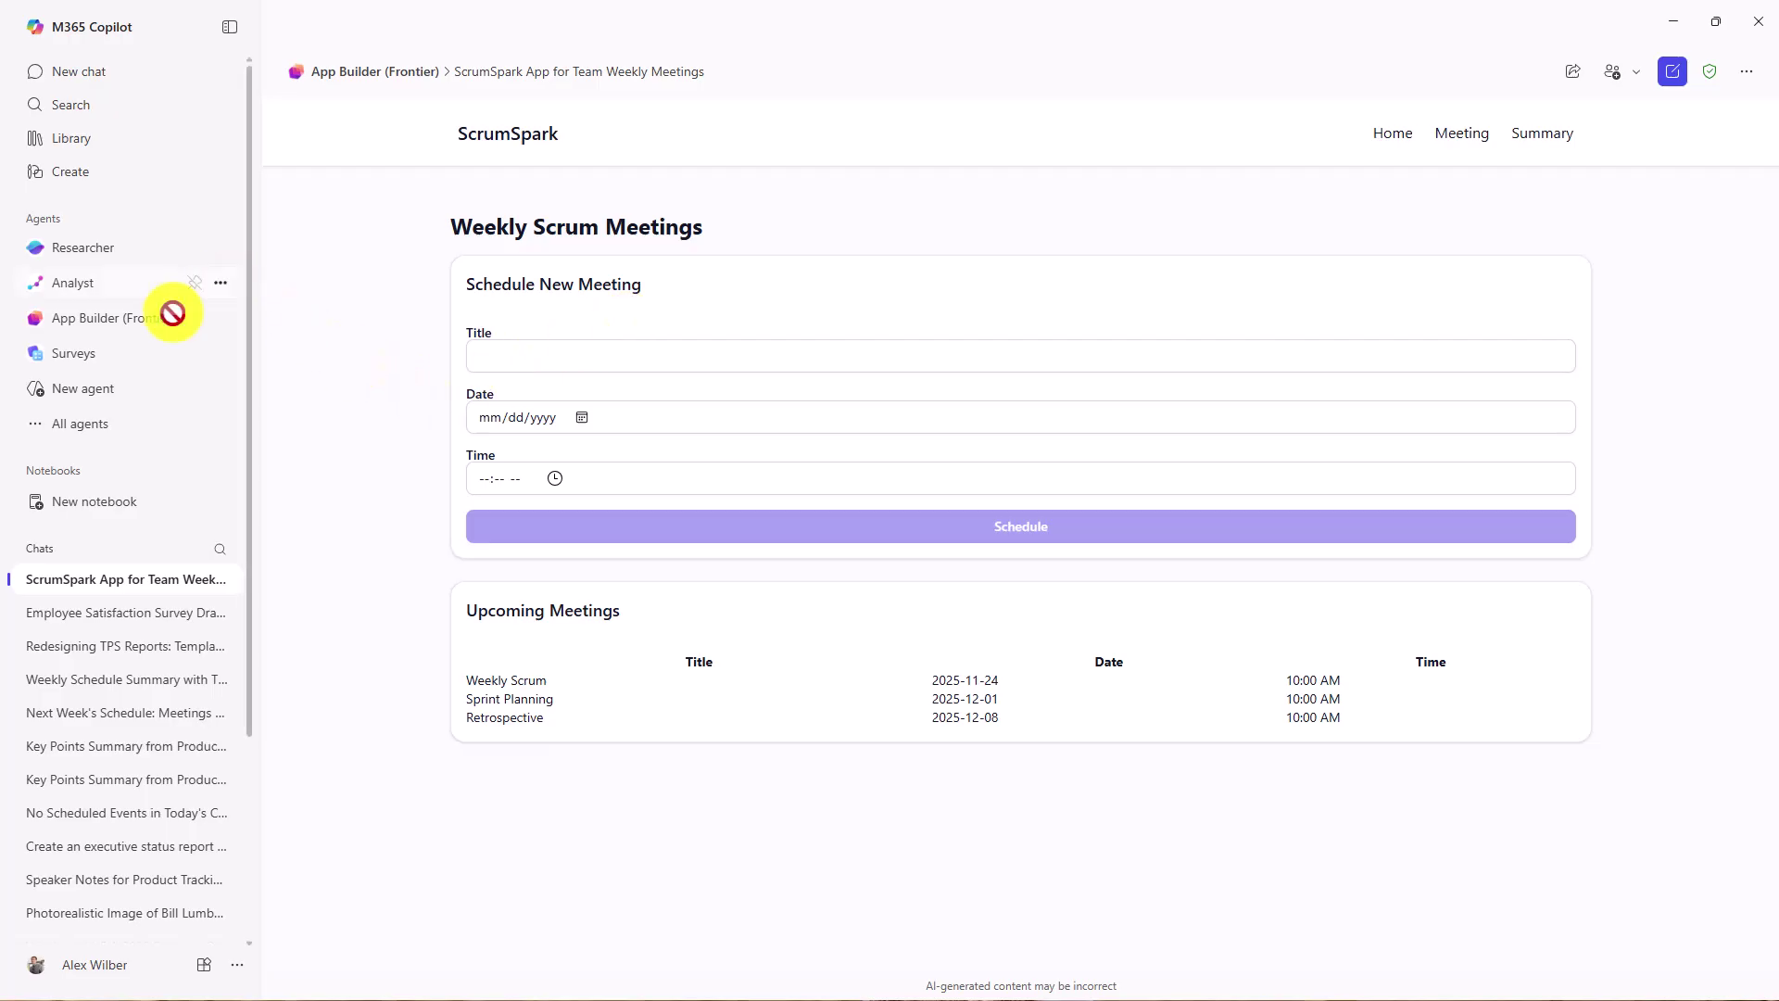
{"action": "left_click", "coordinate": [88, 324]}
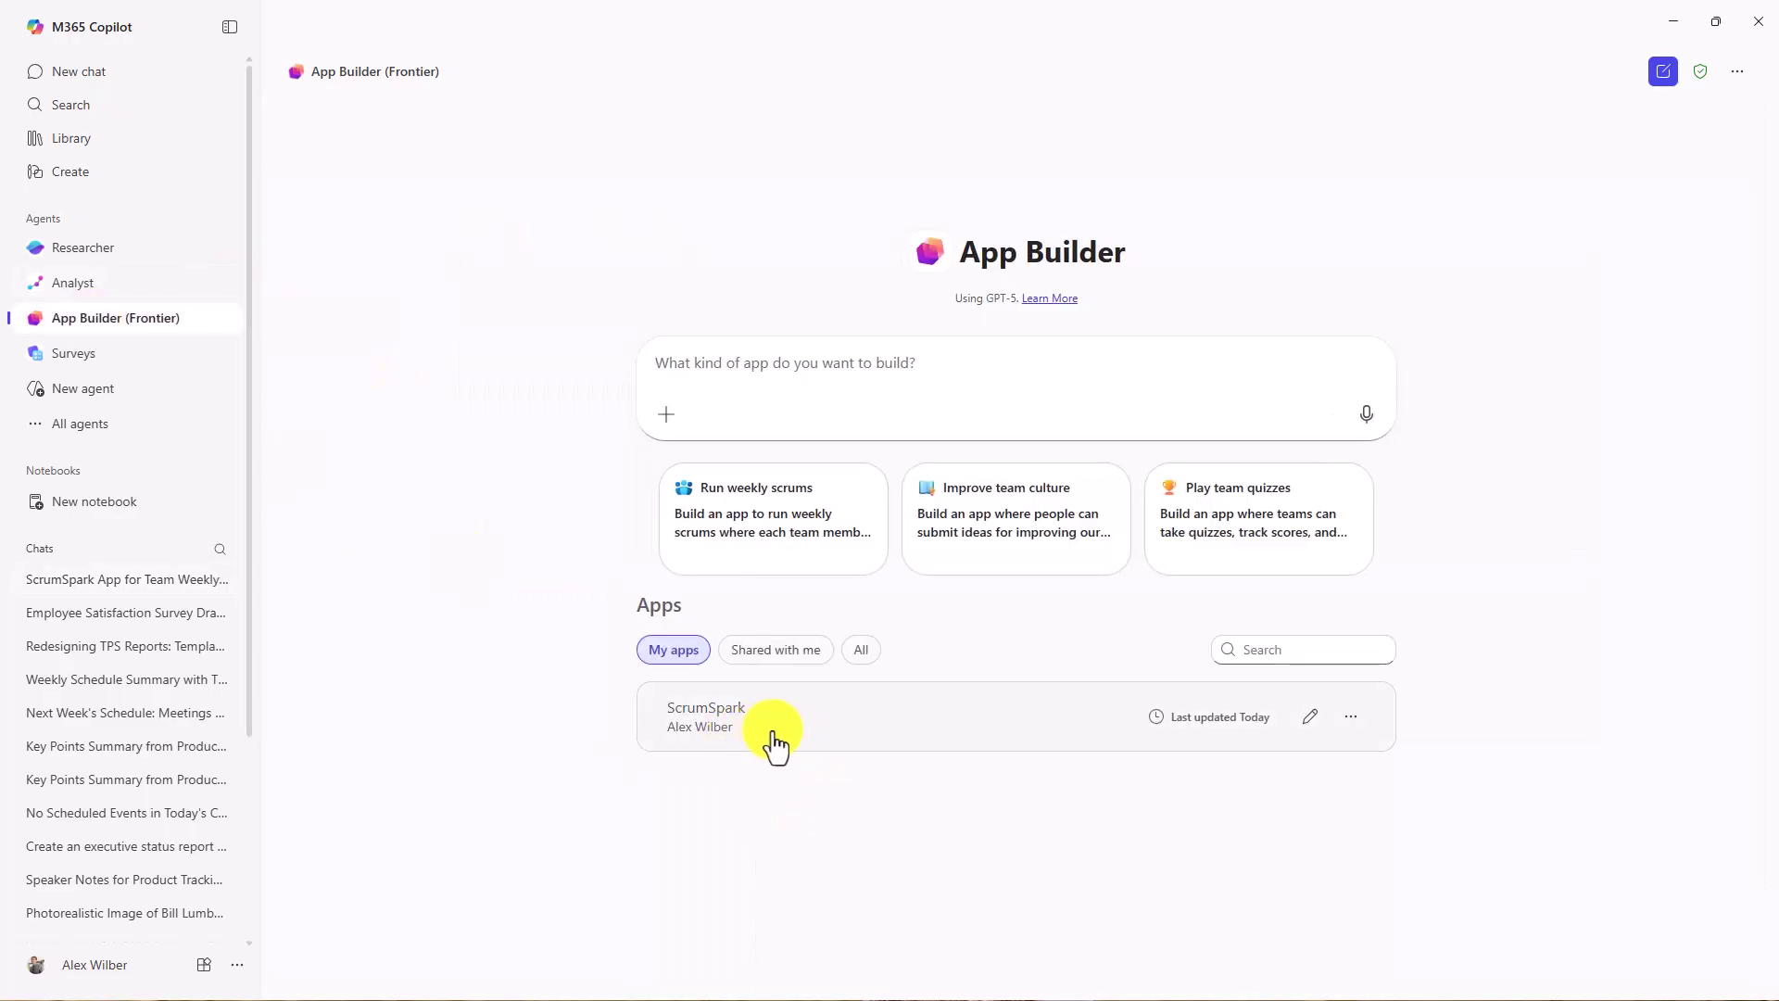
{"action": "left_click", "coordinate": [1351, 721]}
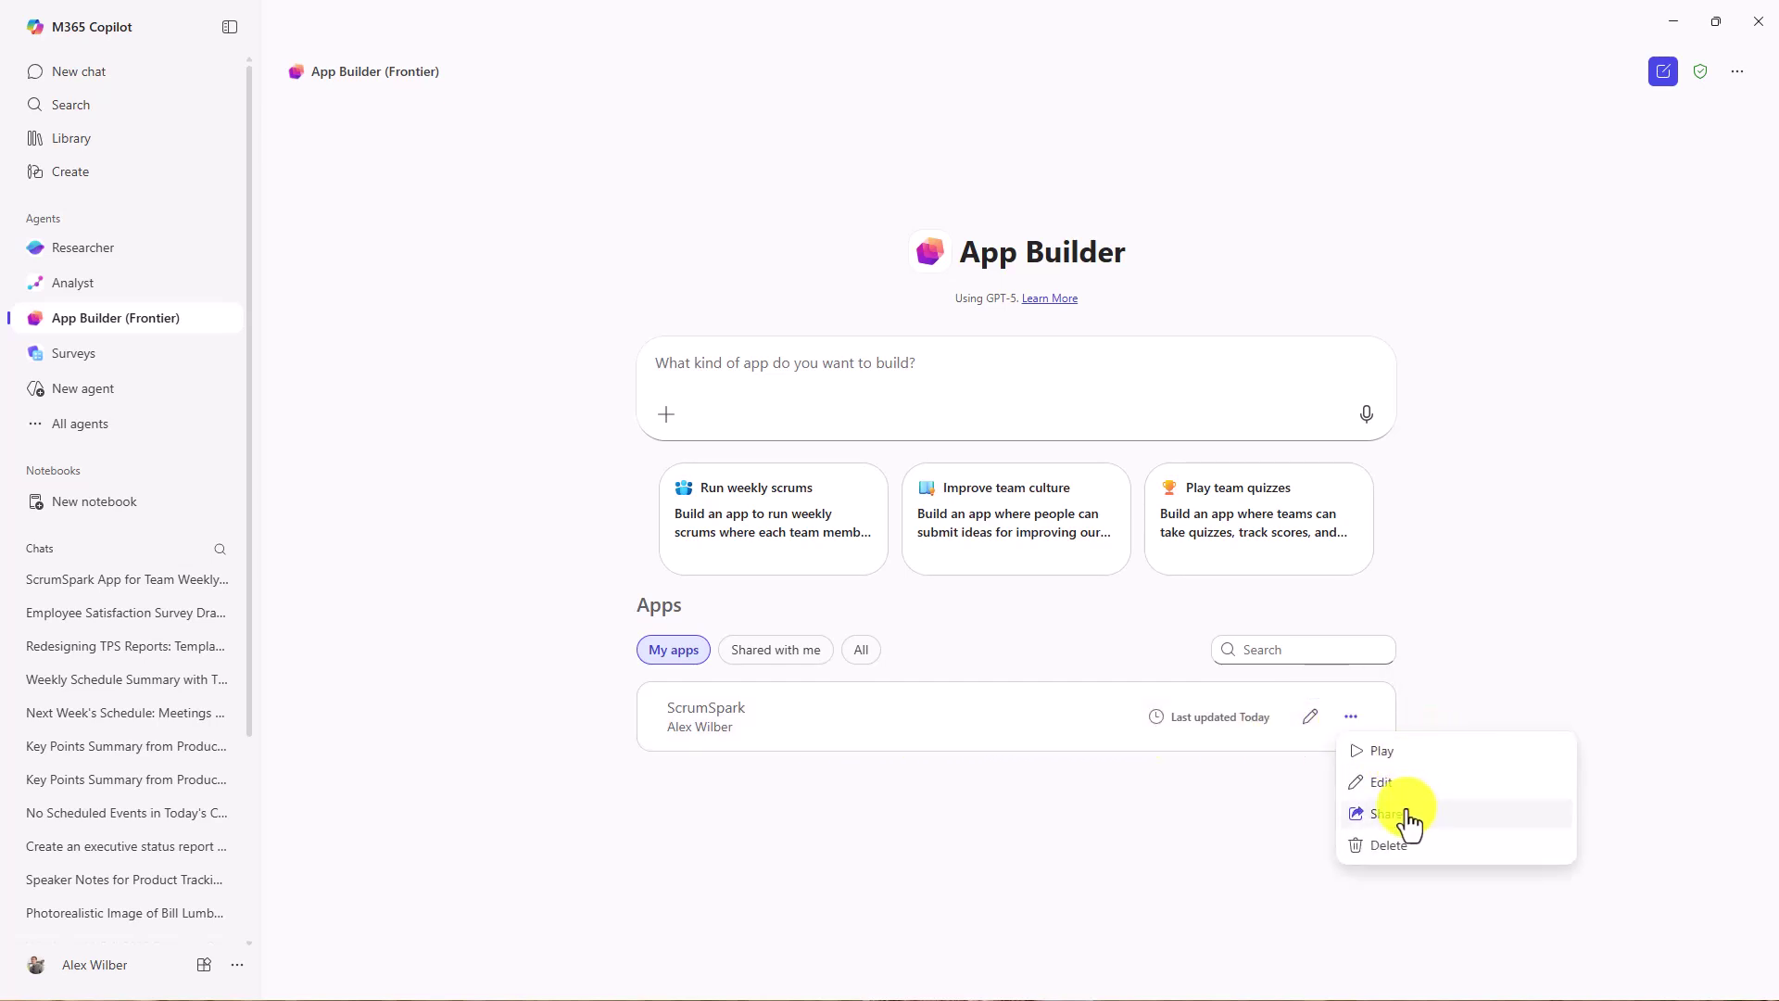
{"action": "left_click", "coordinate": [1086, 849]}
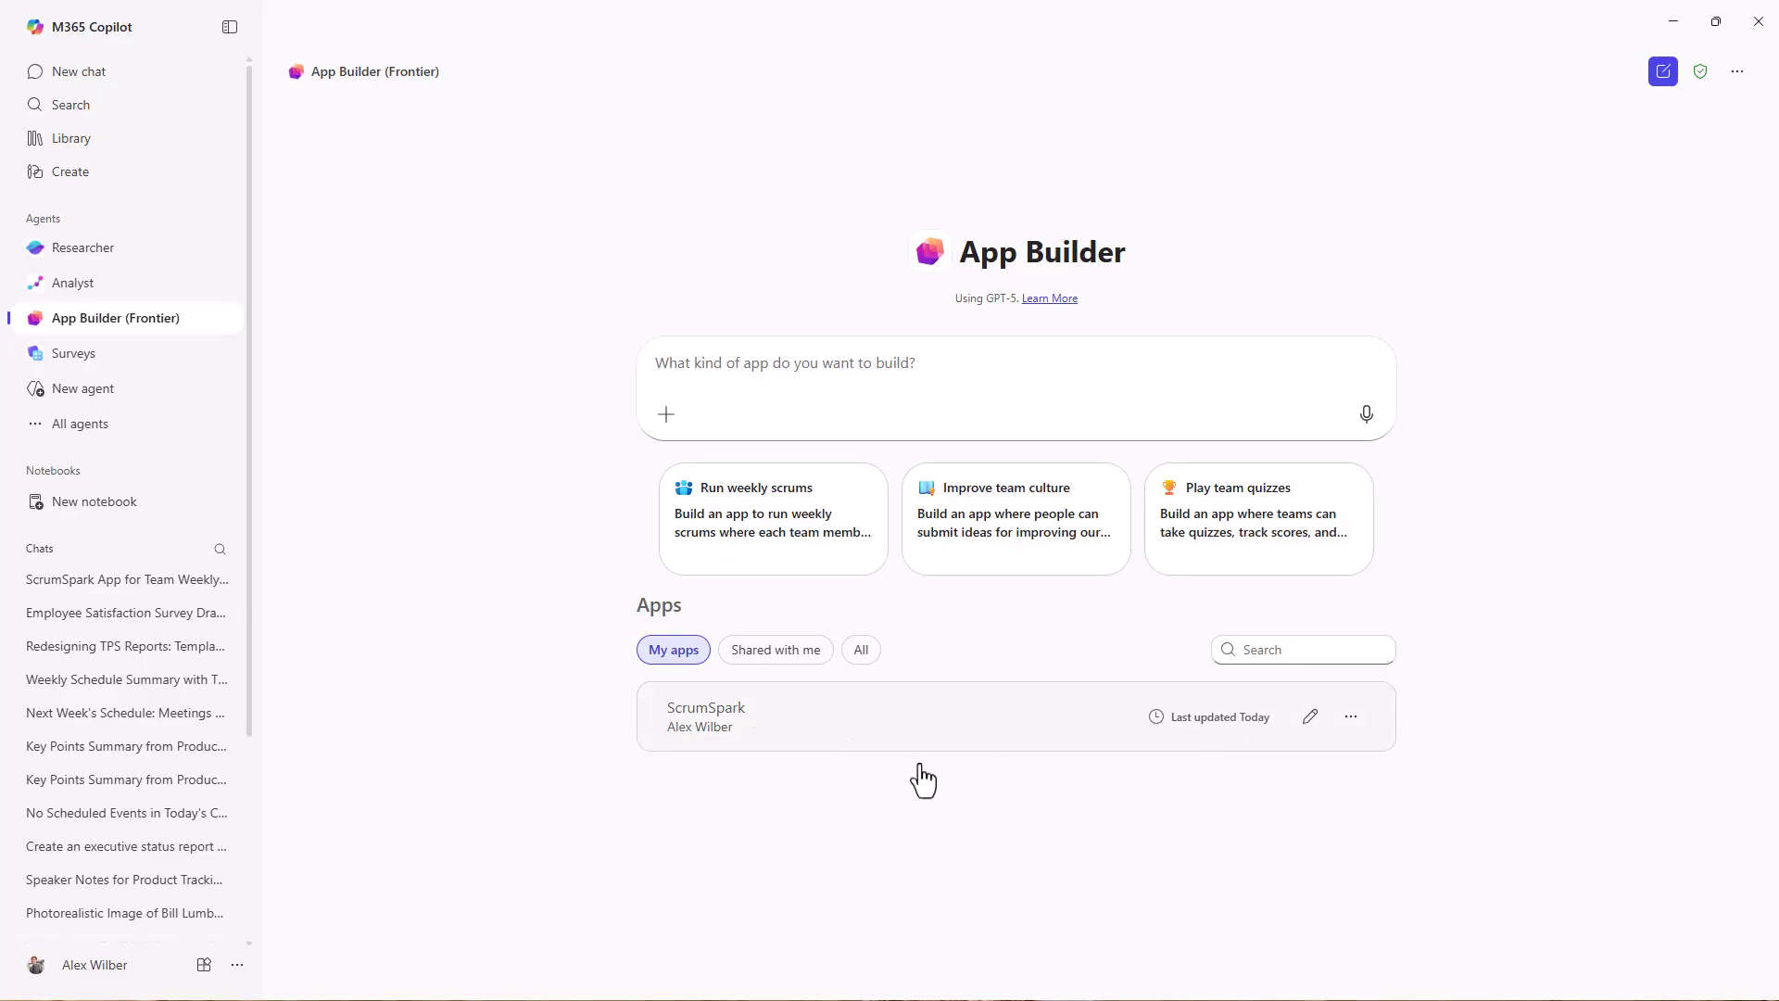
{"action": "left_click", "coordinate": [807, 781]}
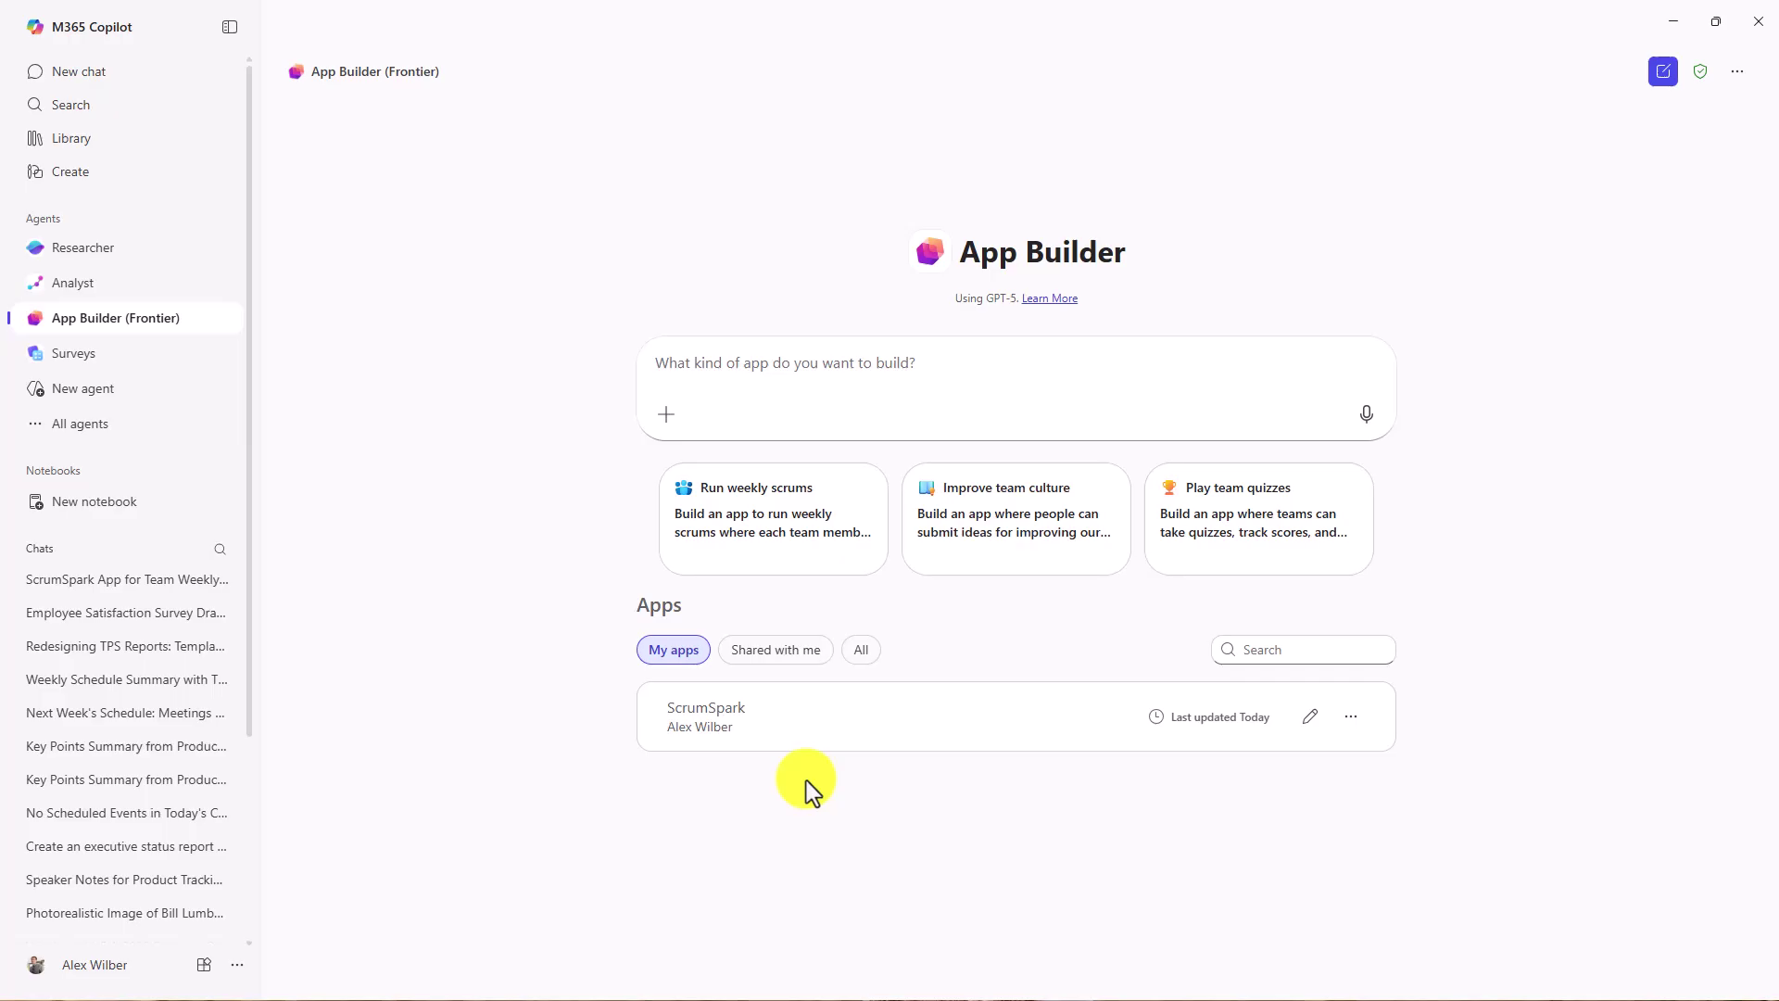
Step: Ask App Builder for an easy-to-use task tracking app for daily and weekly tasks
{"action": "left_click", "coordinate": [729, 362]}
{"action": "type", "text": "Build a Task tracking app that is easy to use and"}
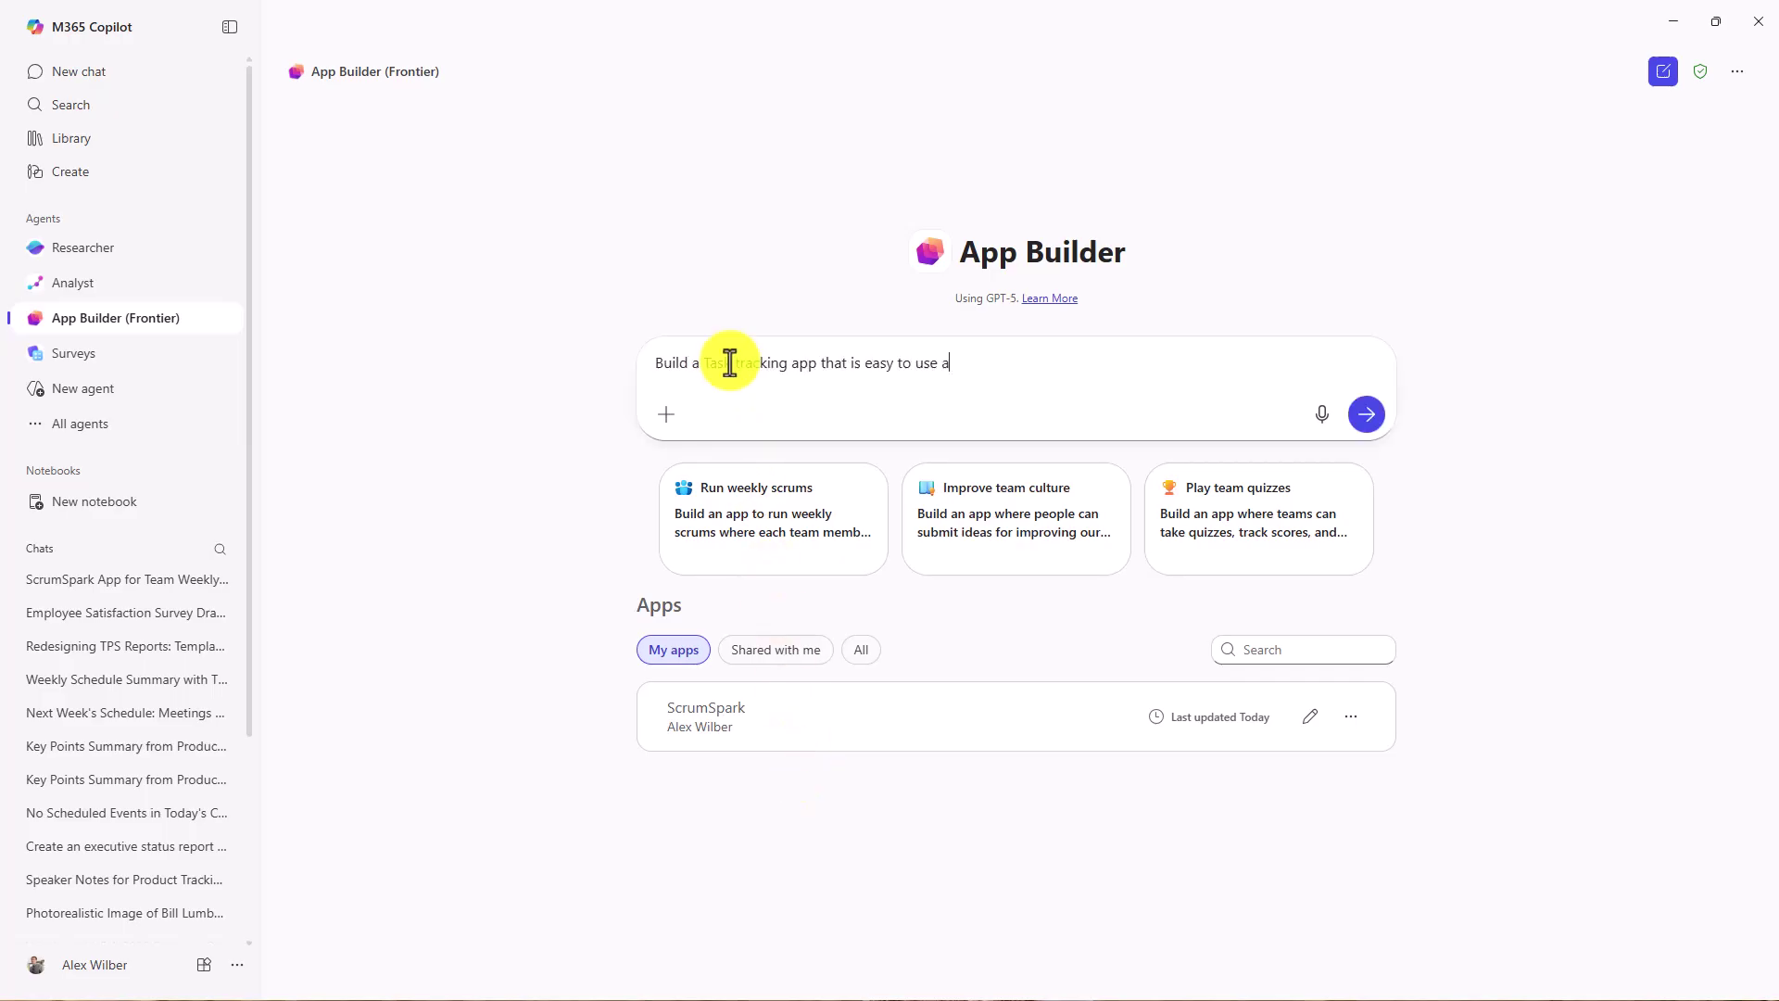
{"action": "type", "text": " let's me track daily and weekly tasks"}
{"action": "left_click", "coordinate": [1366, 414]}
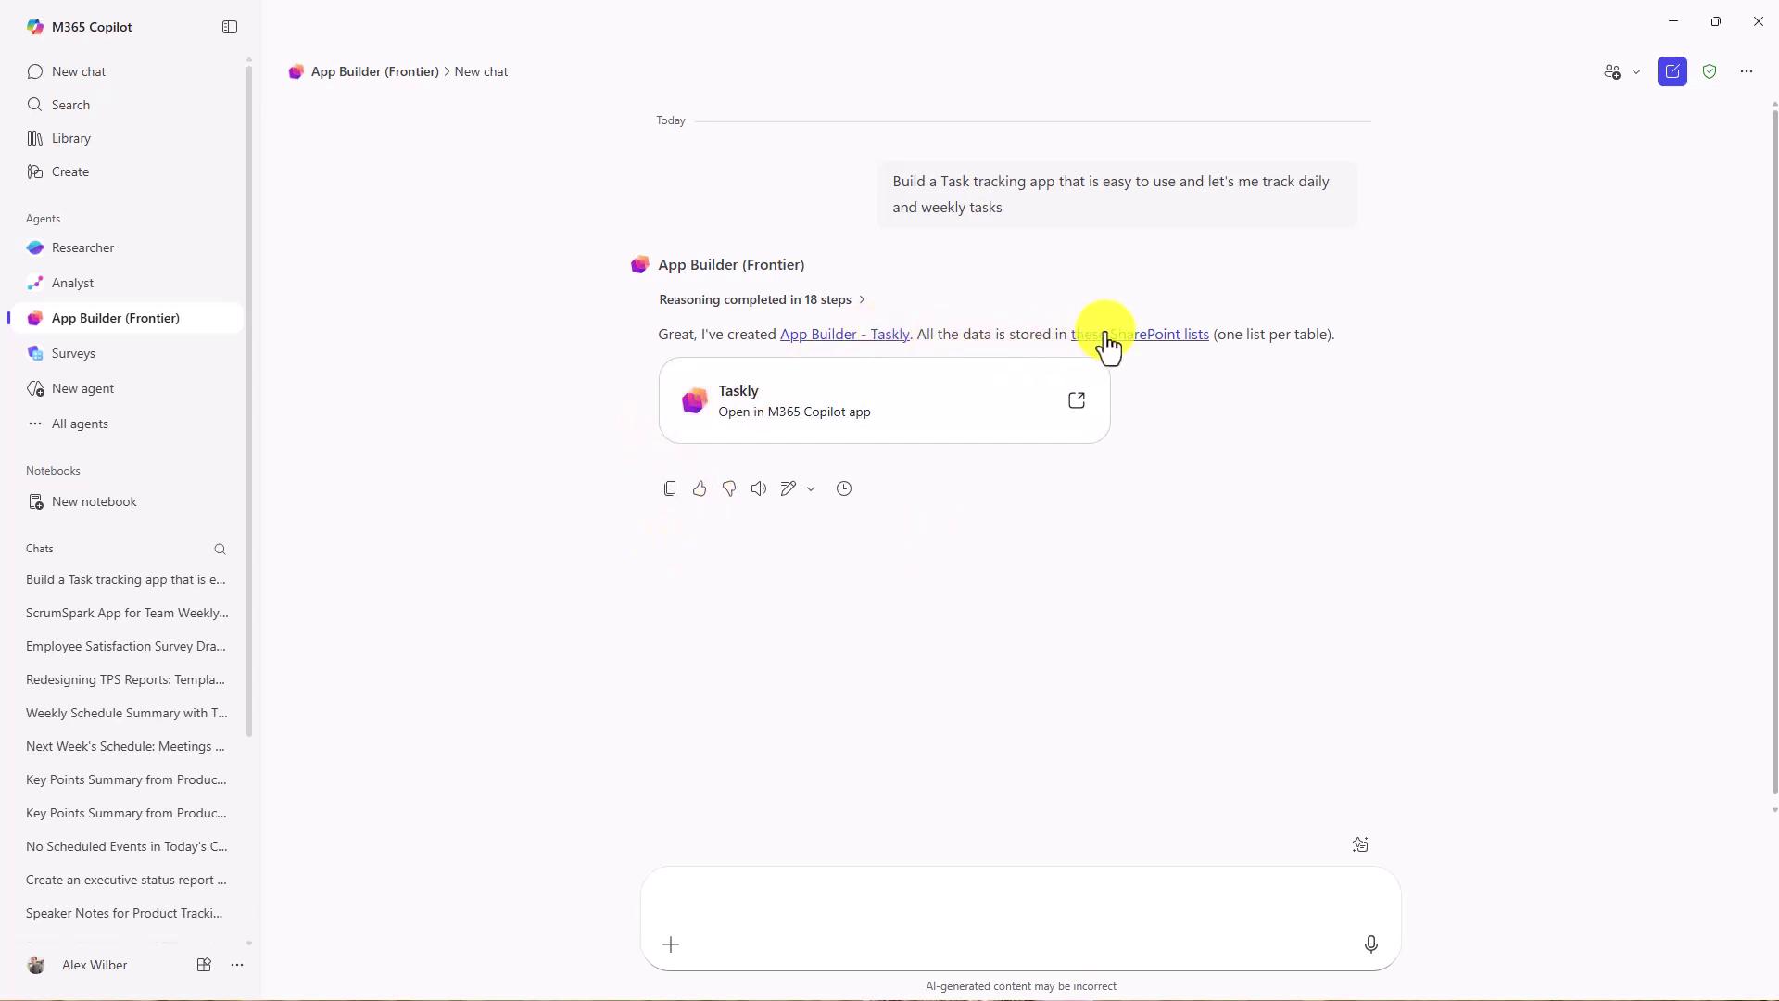
Step: View the Taskly SharePoint site contents with its Tasks and Categories lists, then minimise the browser
{"action": "left_click", "coordinate": [1159, 339]}
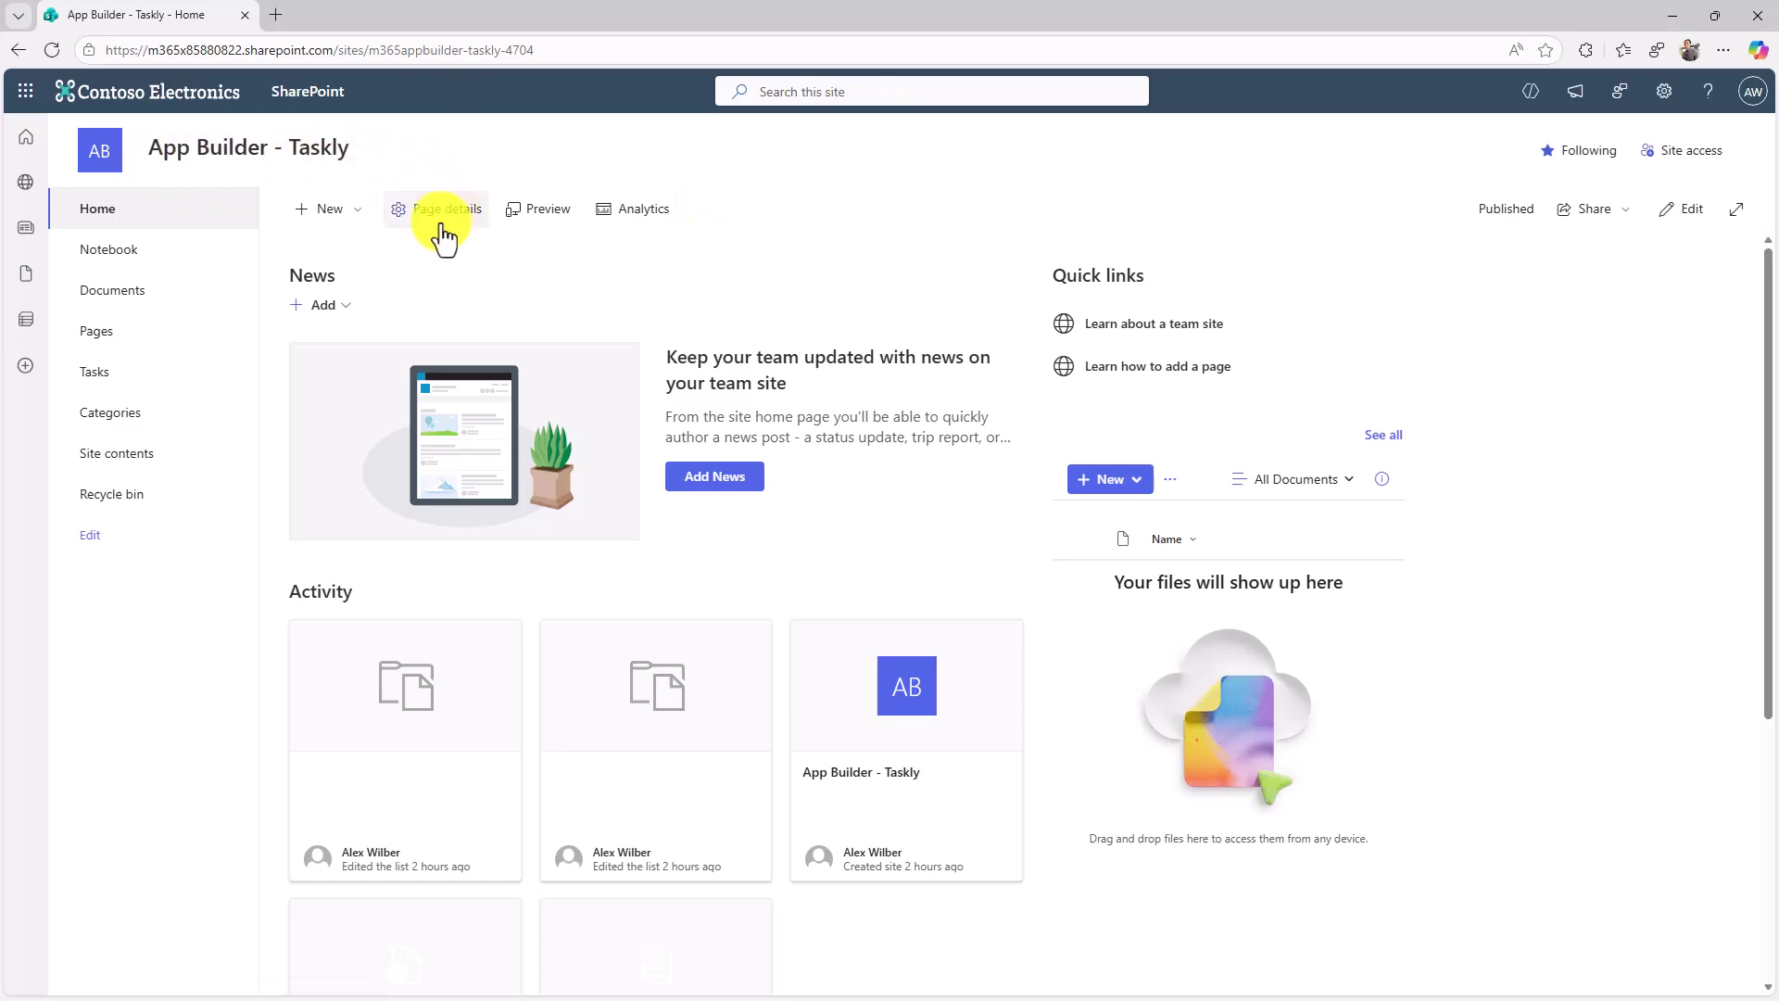
{"action": "left_click", "coordinate": [119, 456]}
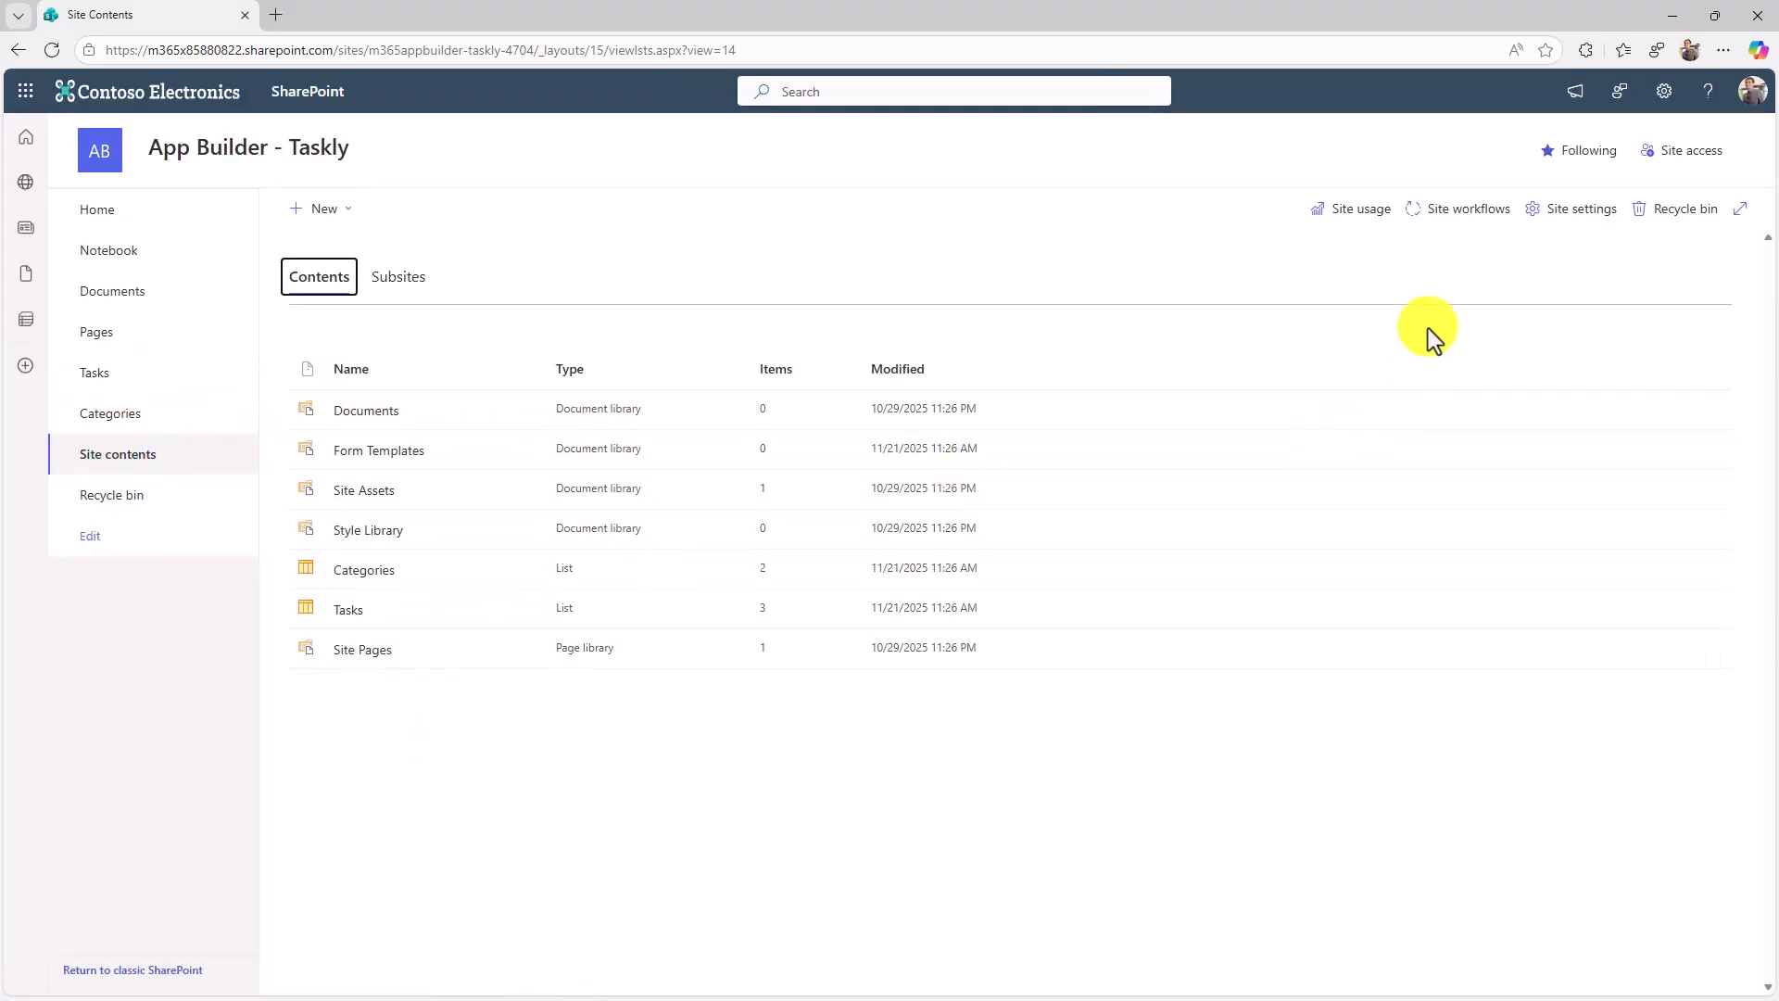
{"action": "left_click", "coordinate": [1670, 17]}
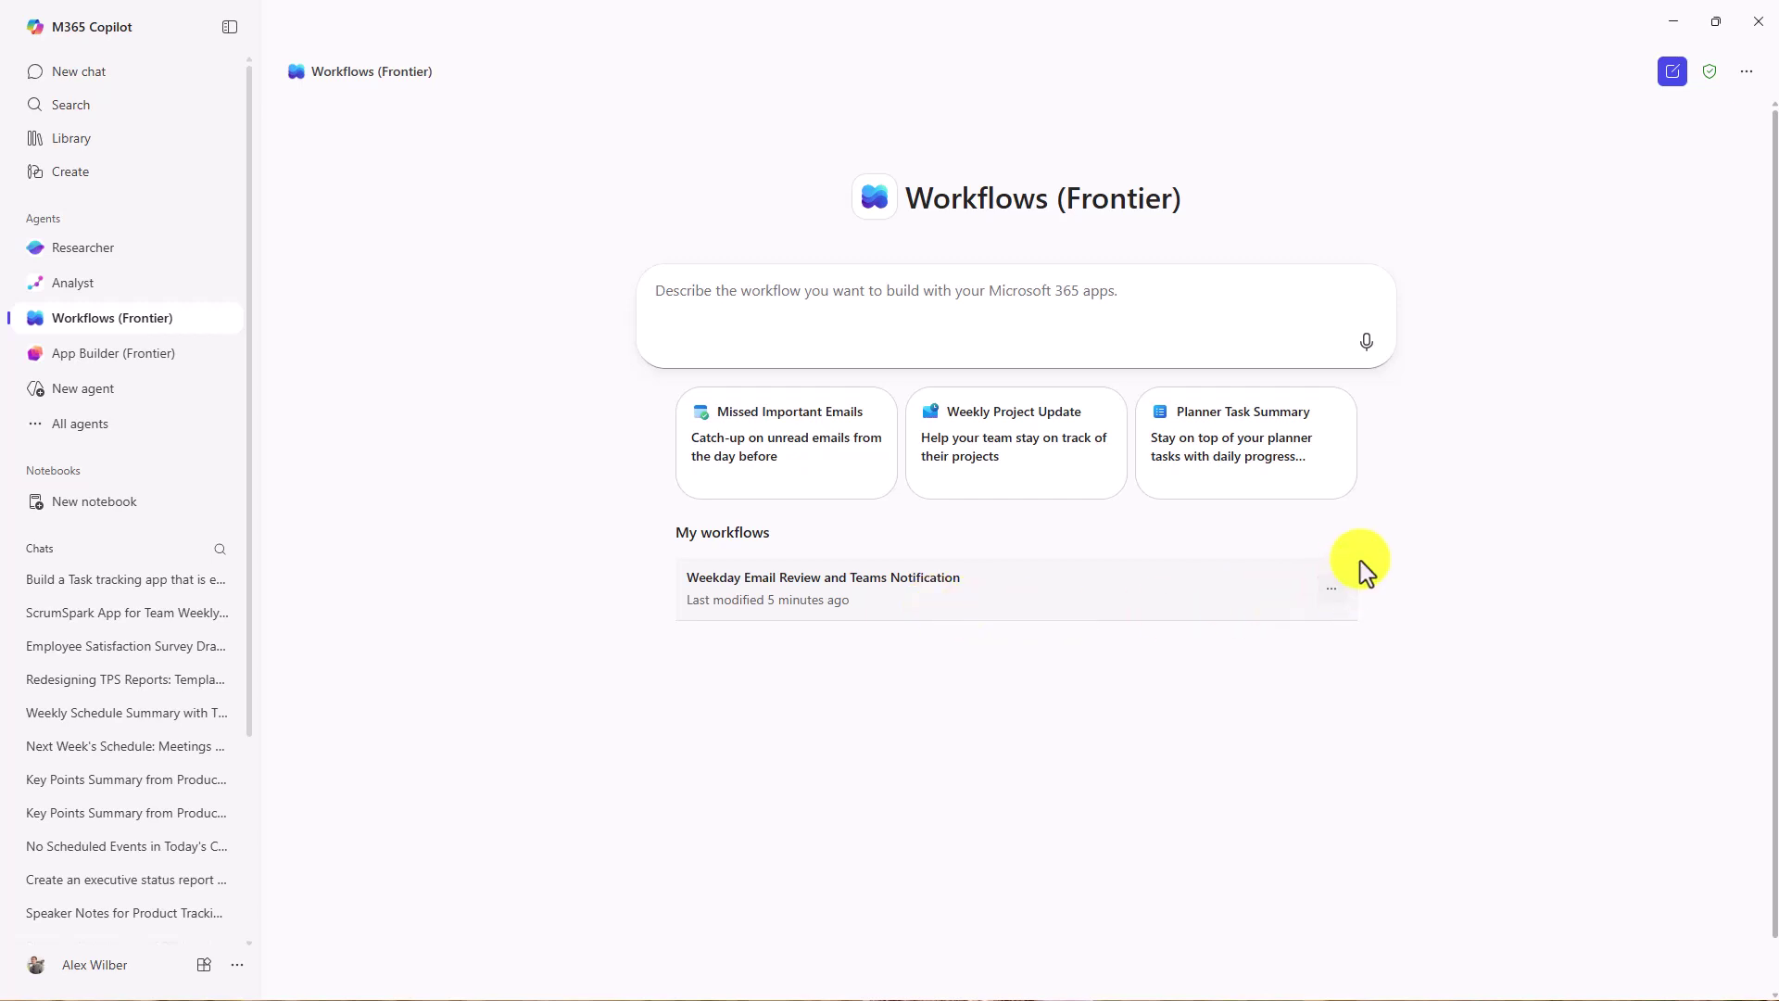
Step: Submit the Planner Task Summary prompt to build the four-step Weekday Planner Task Review workflow
{"action": "left_click", "coordinate": [1191, 450]}
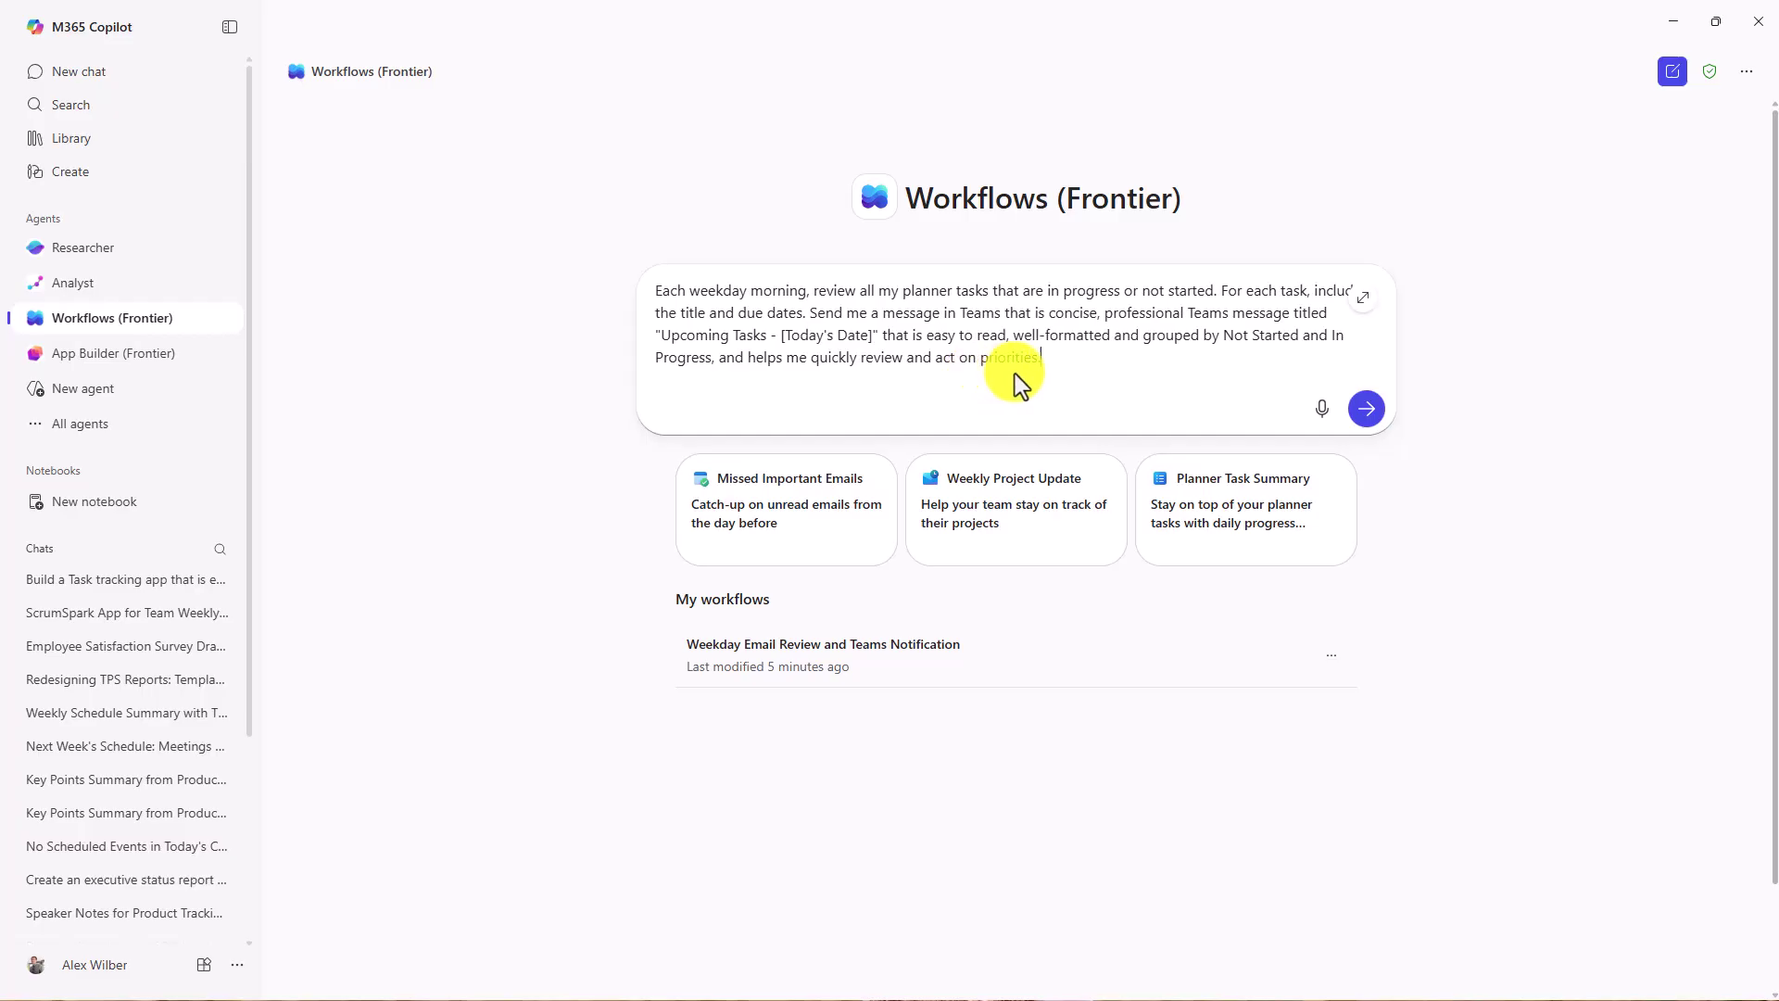
{"action": "left_click", "coordinate": [1363, 411]}
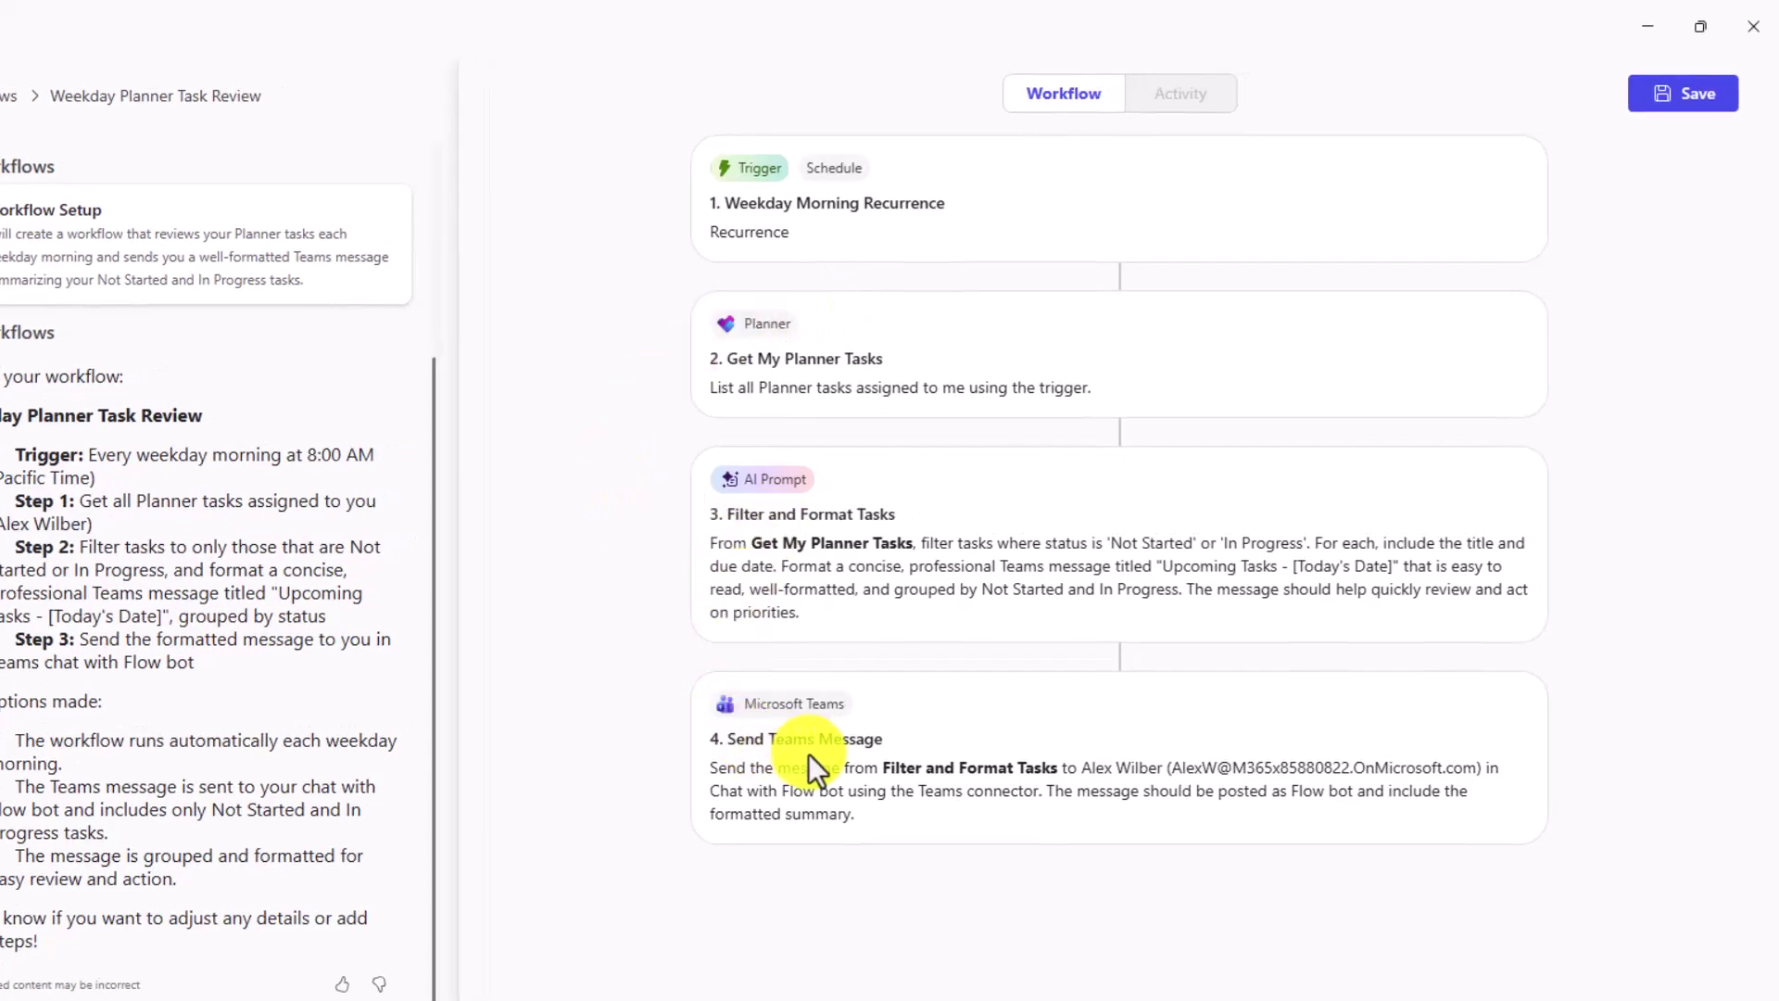
Step: Save the Weekday Planner Task Review workflow and run a test from the Workflow tab
{"action": "left_click", "coordinate": [1657, 104]}
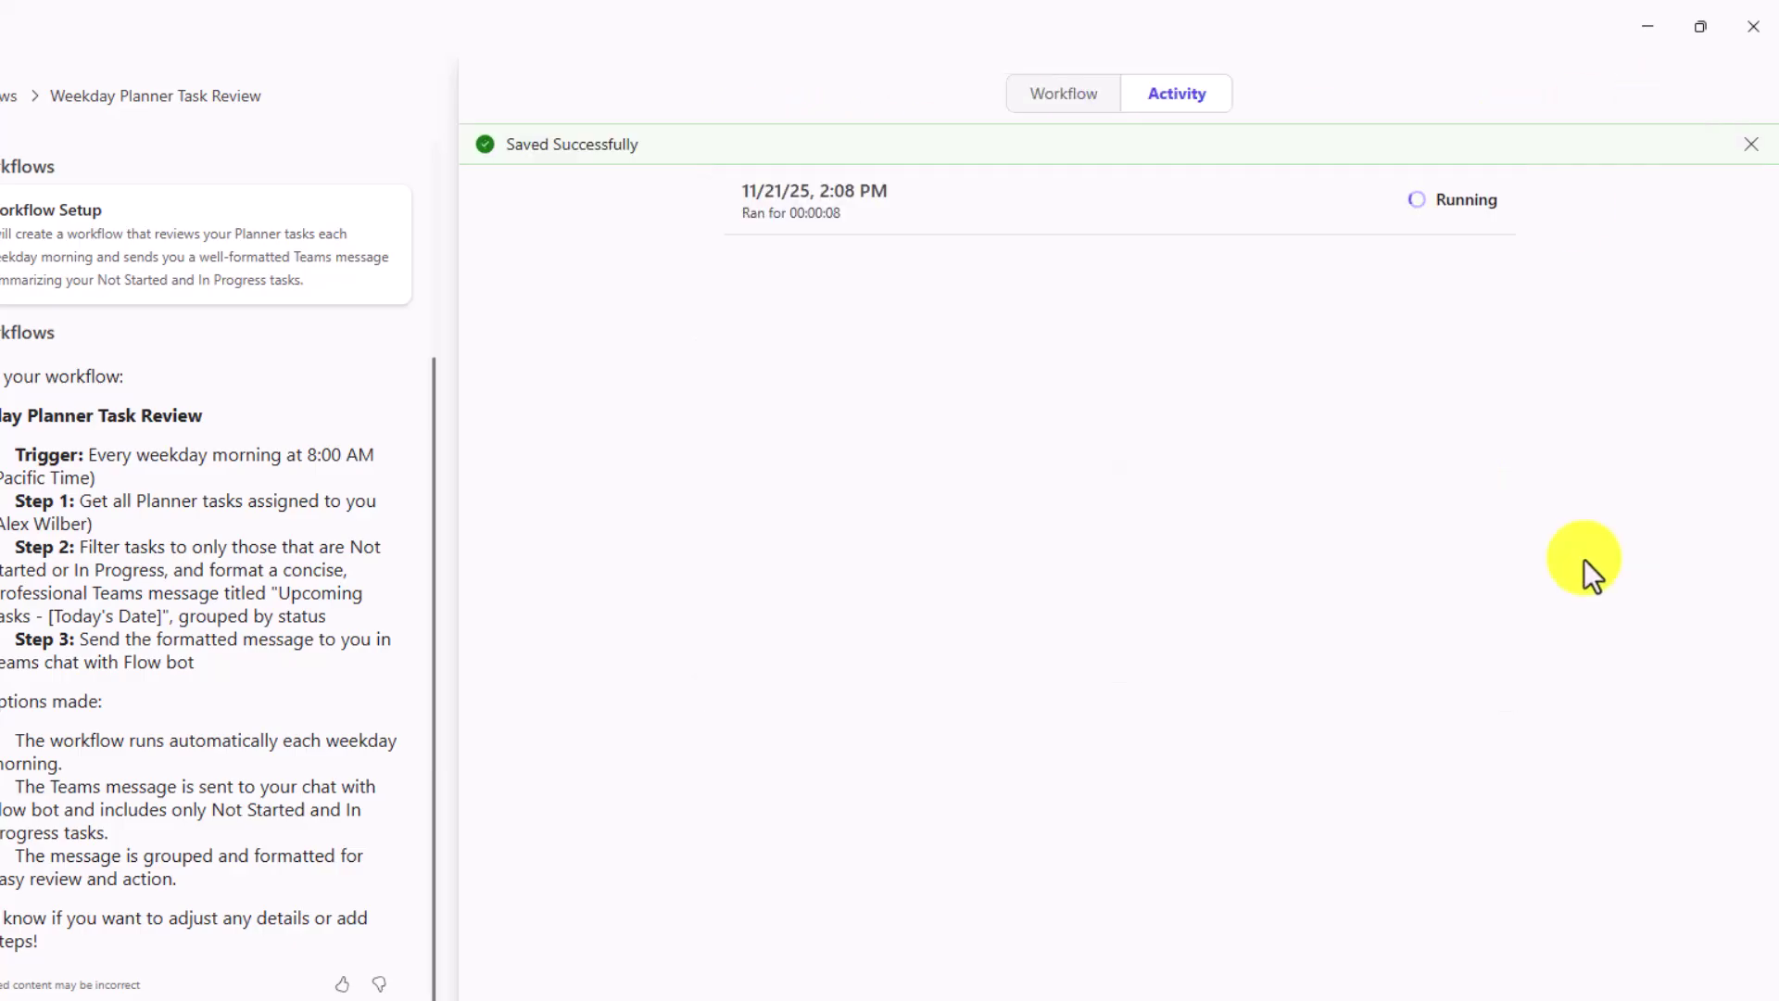
{"action": "left_click", "coordinate": [1049, 102]}
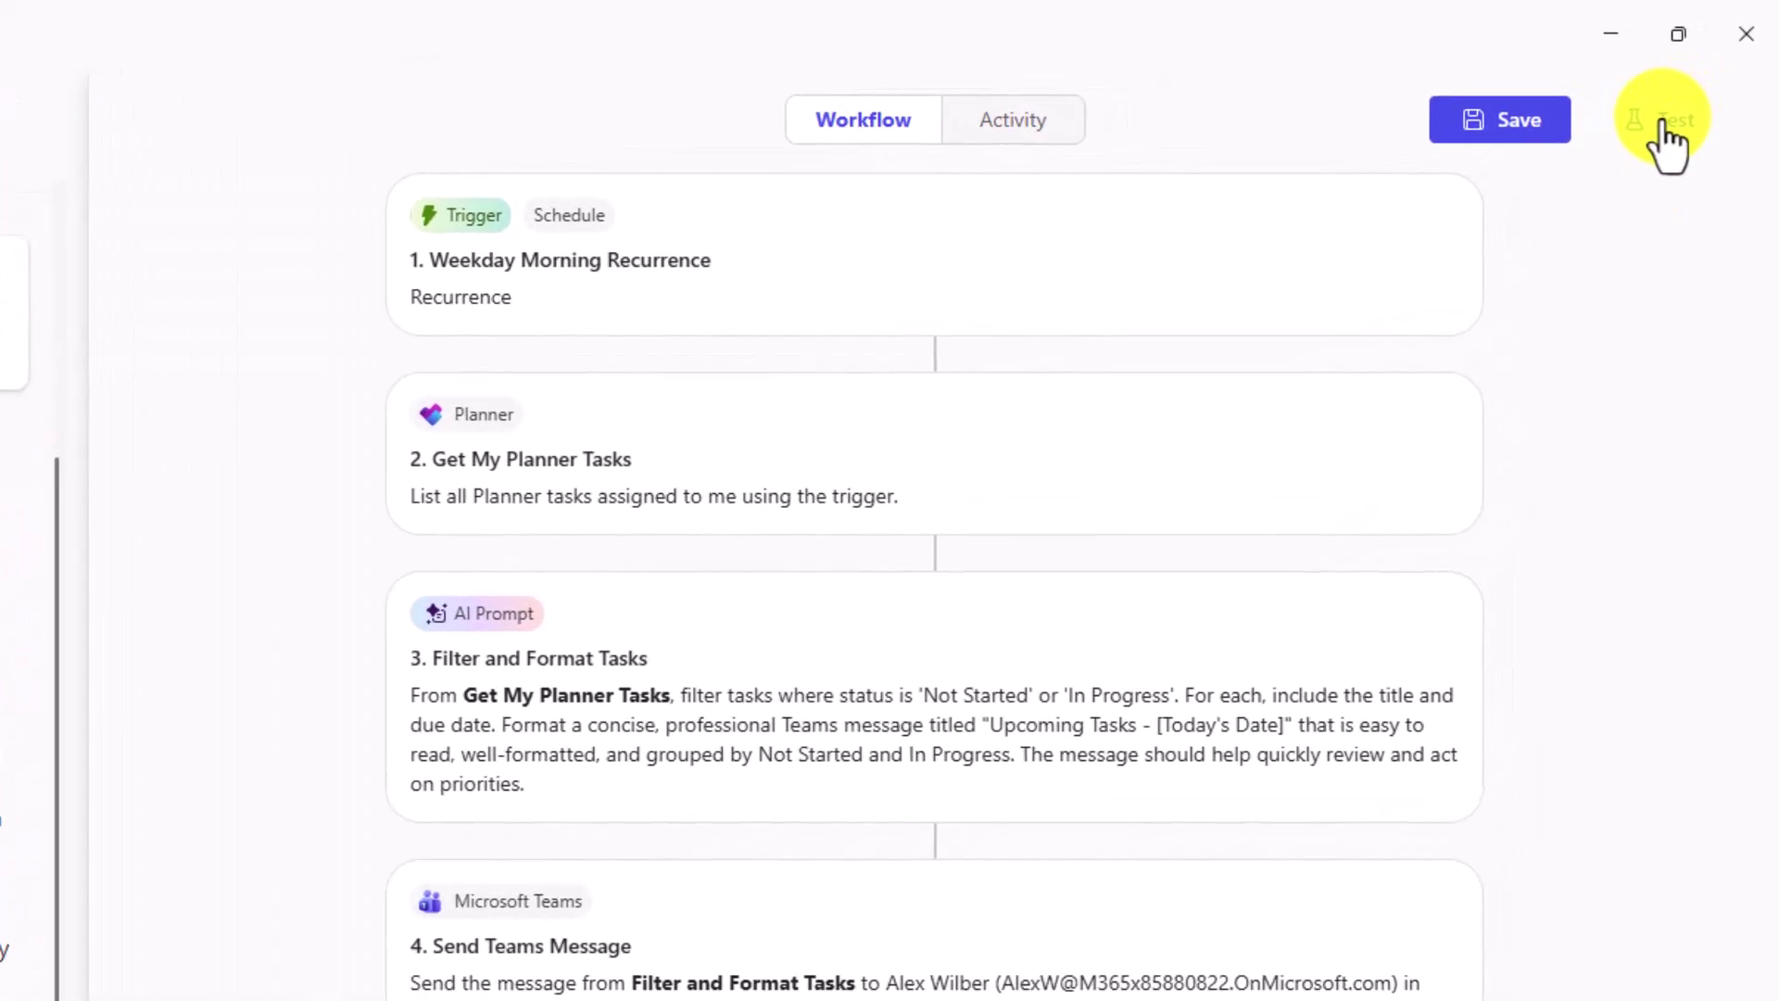
{"action": "left_click", "coordinate": [1666, 139]}
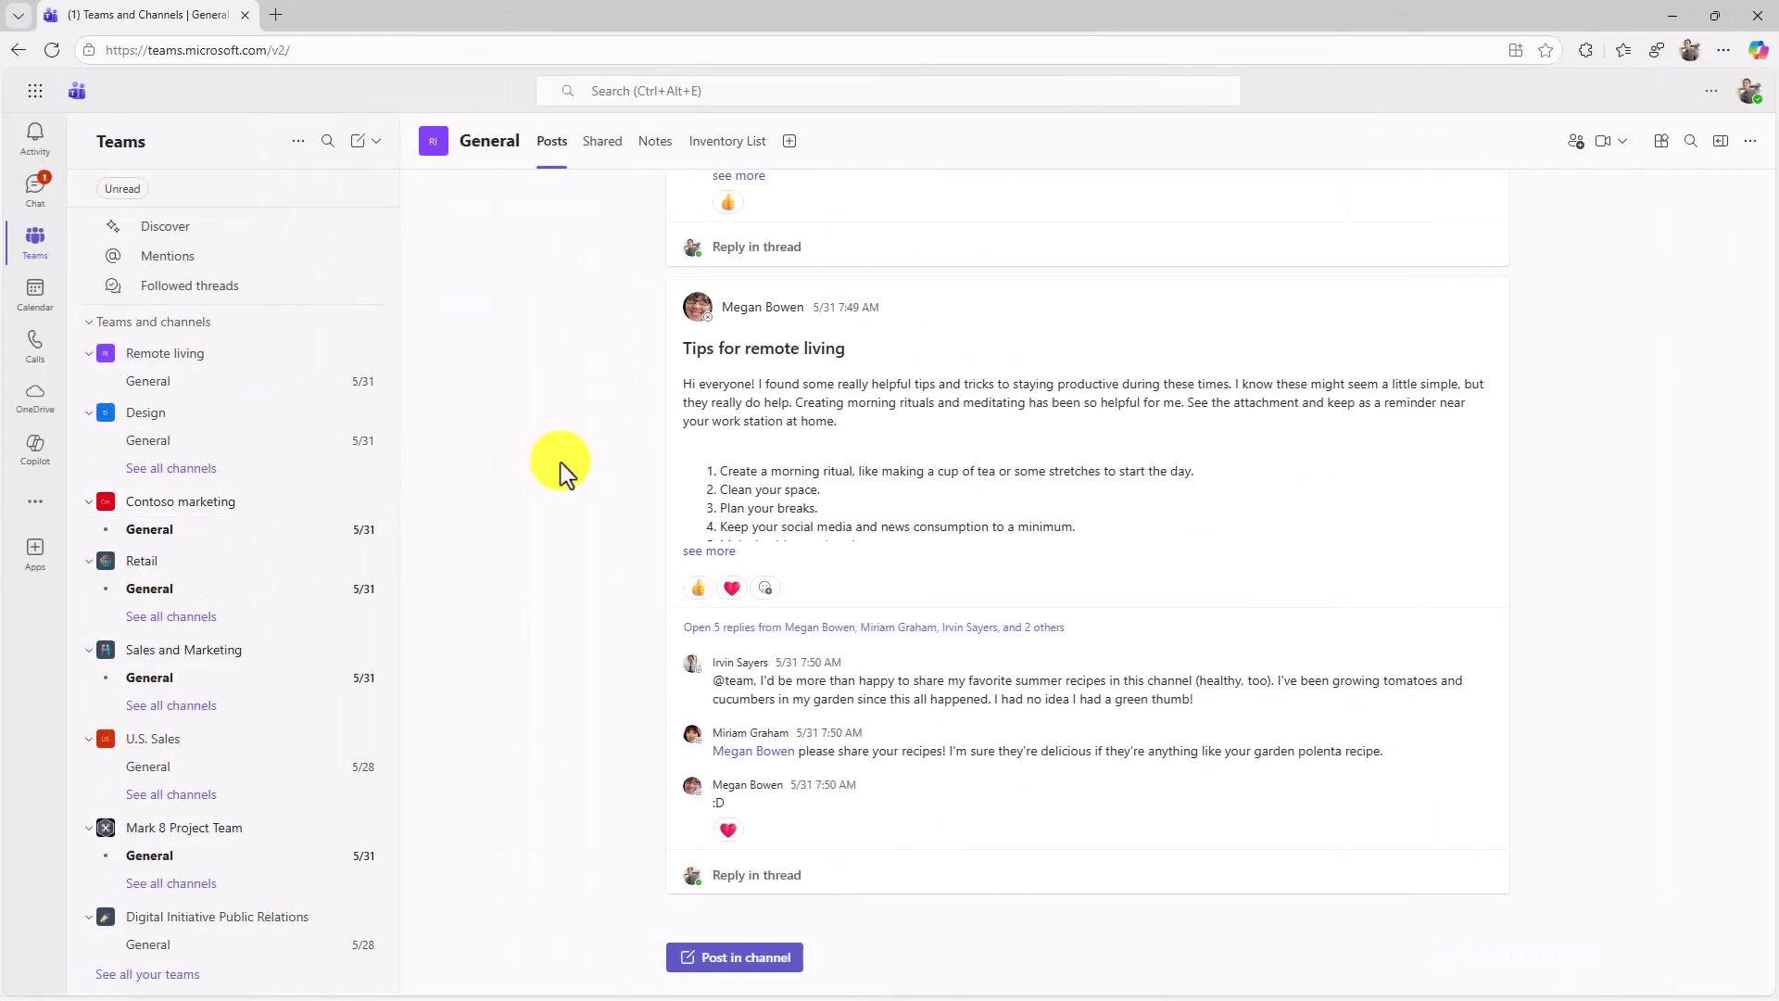
Step: Read the Upcoming Tasks summaries in the Teams Workflows chat, grouped into Not Started and In Progress
{"action": "left_click", "coordinate": [37, 190]}
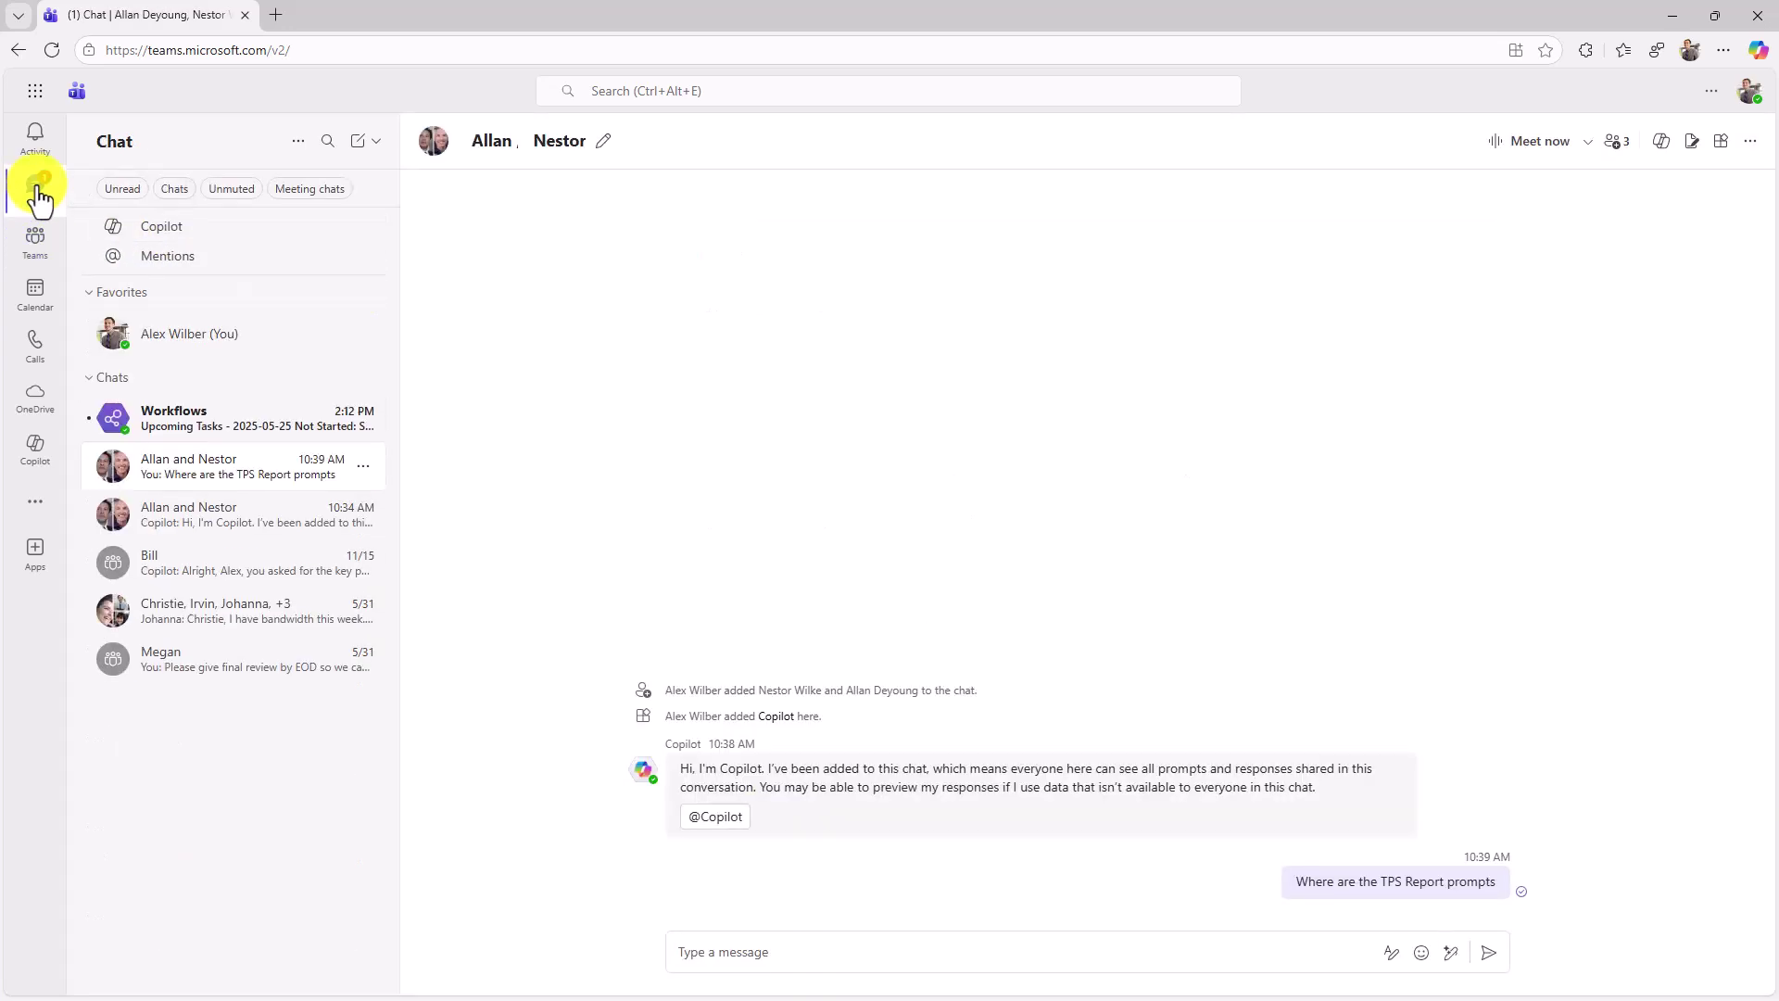
{"action": "left_click", "coordinate": [179, 430]}
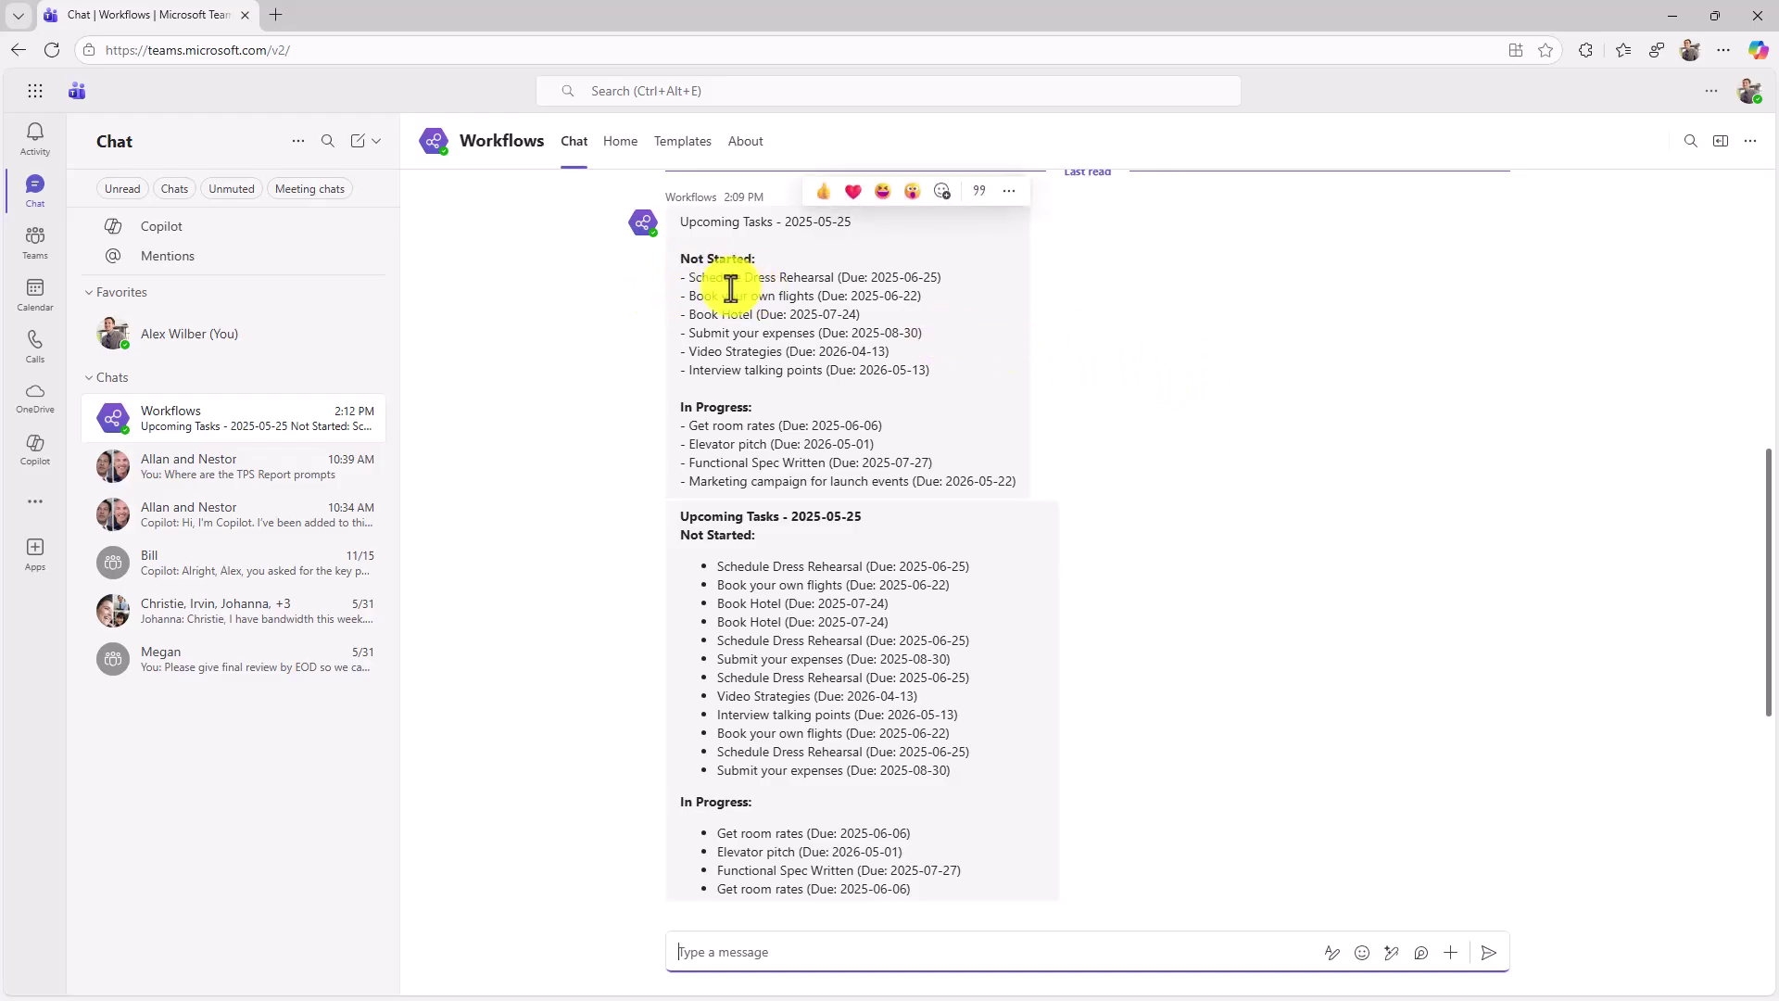
{"action": "scroll", "coordinate": [820, 803], "scroll_direction": "down", "scroll_amount": 1}
{"action": "scroll", "coordinate": [820, 797], "scroll_direction": "down", "scroll_amount": 3}
{"action": "scroll", "coordinate": [798, 788], "scroll_direction": "up", "scroll_amount": 4}
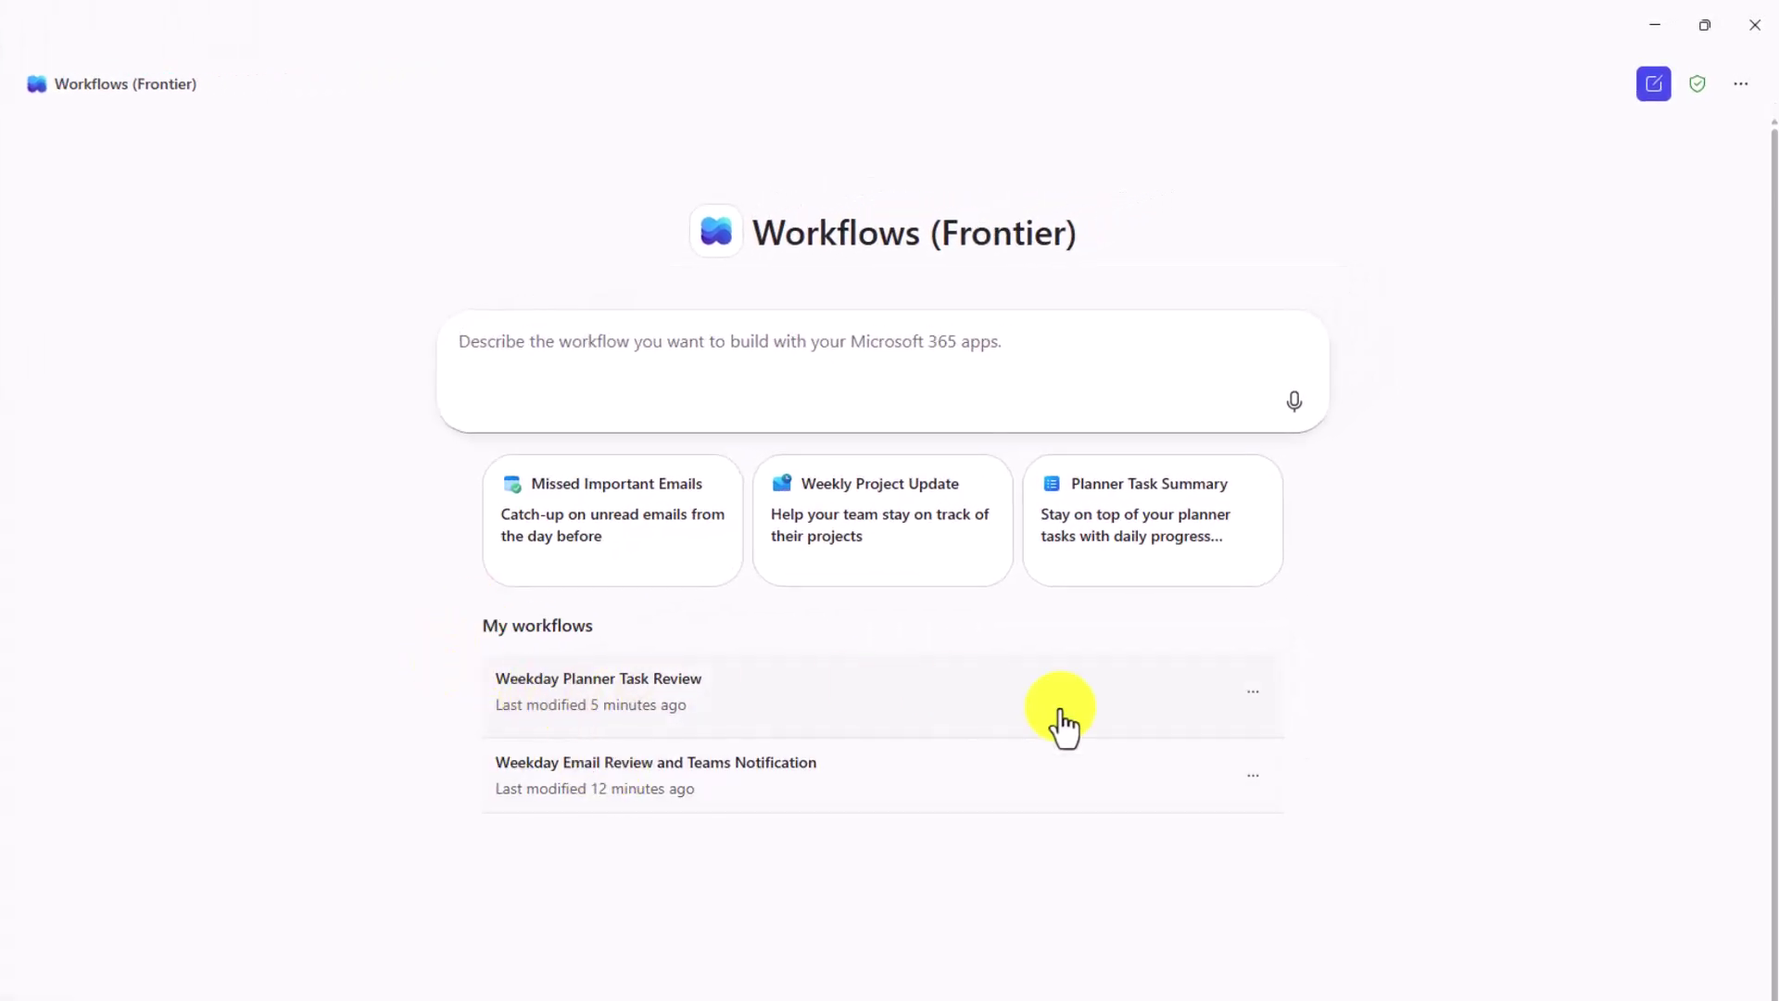
Step: Show the Turn off and Delete options for the Weekday Planner Task Review workflow
{"action": "left_click", "coordinate": [1253, 695]}
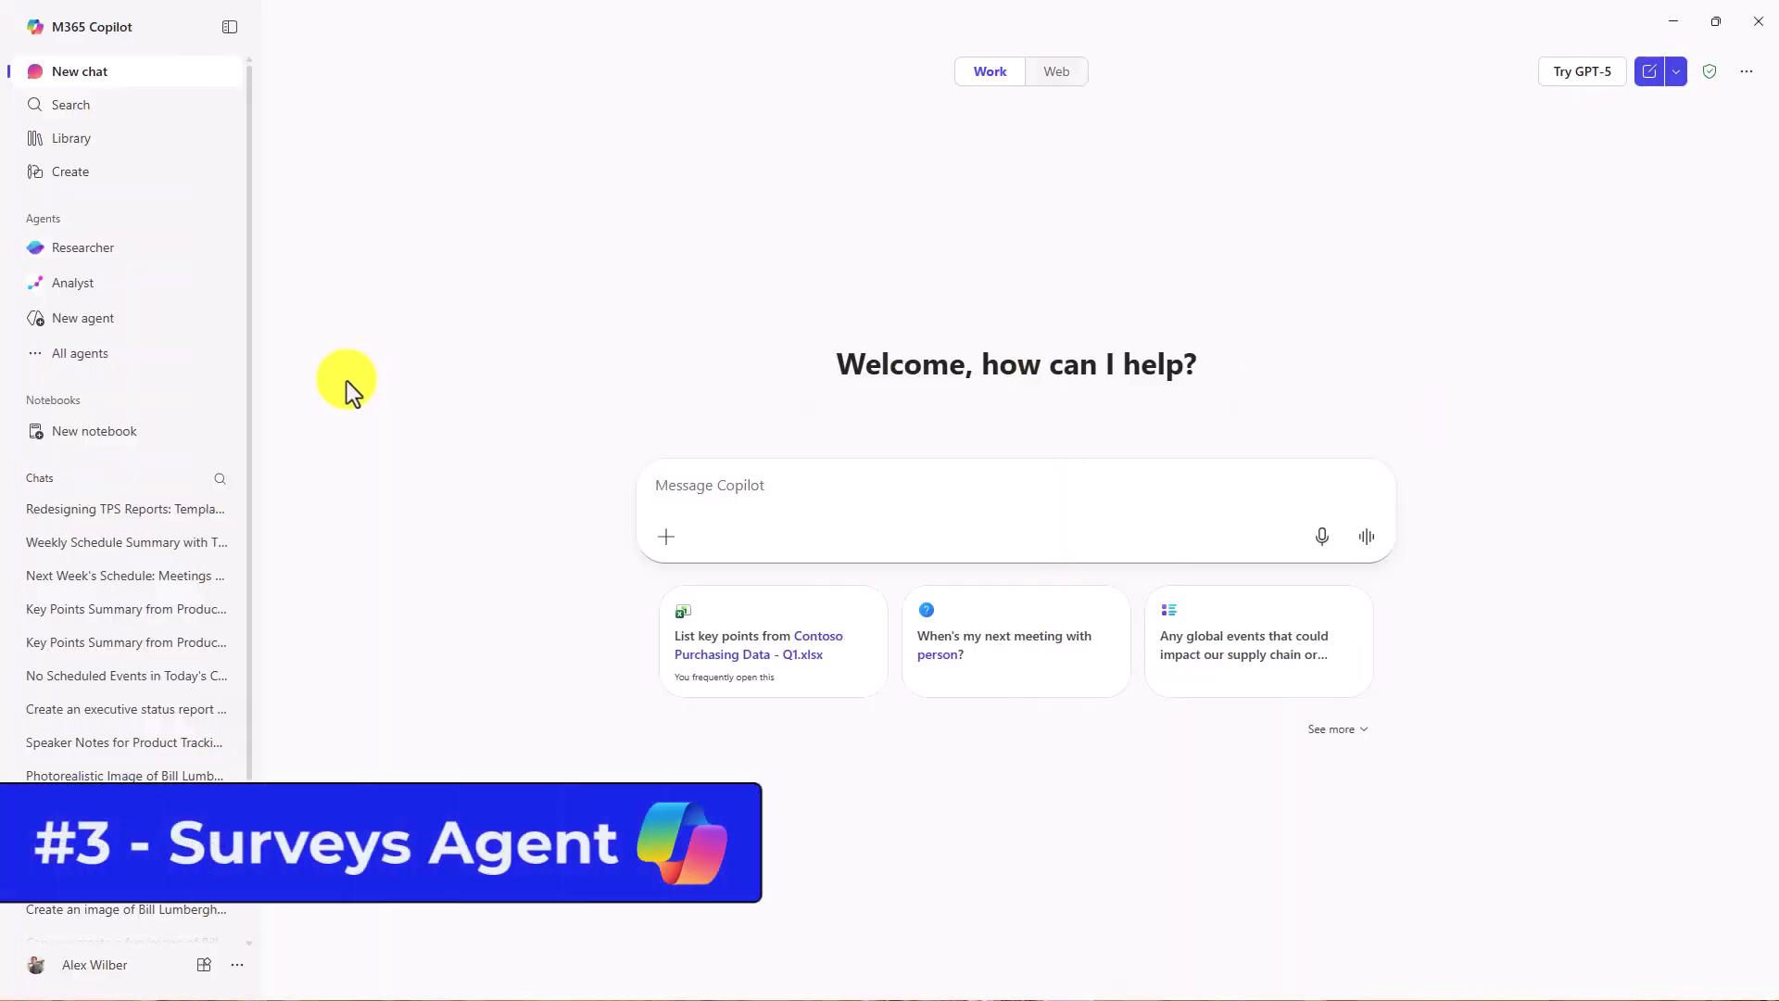
Step: Add the Surveys agent from the All agents list in the Agent Store
{"action": "left_click", "coordinate": [81, 360]}
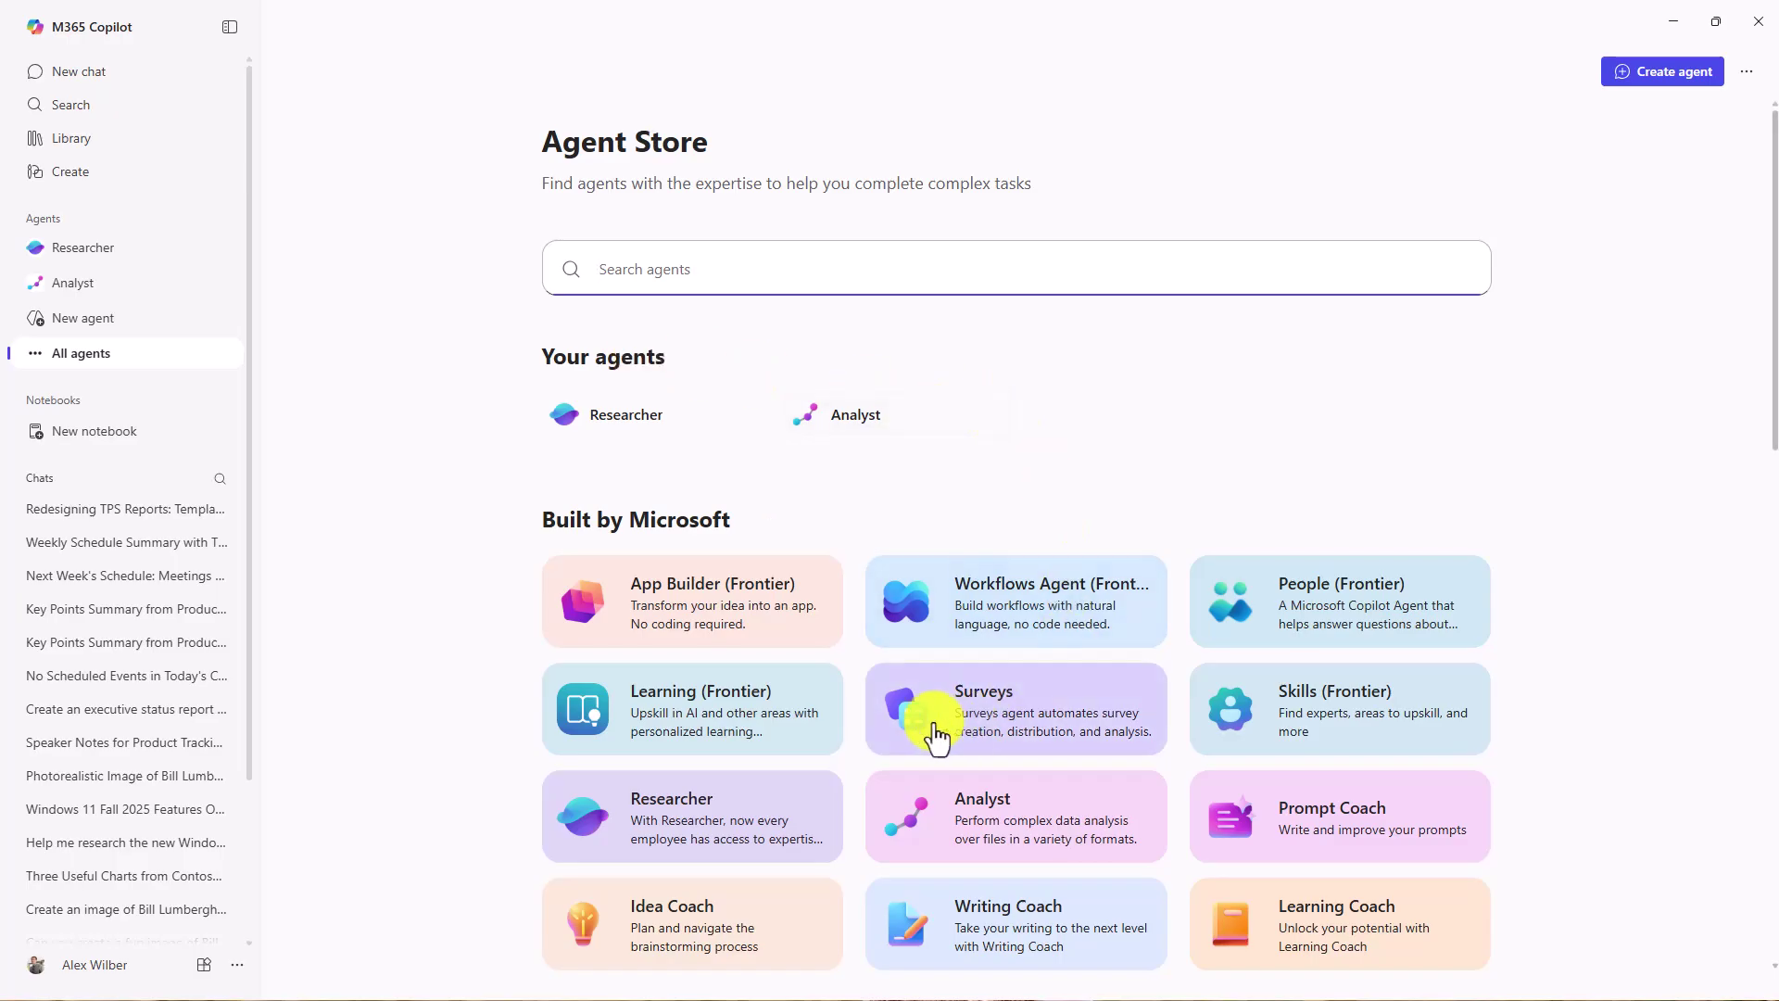
{"action": "left_click", "coordinate": [1072, 721]}
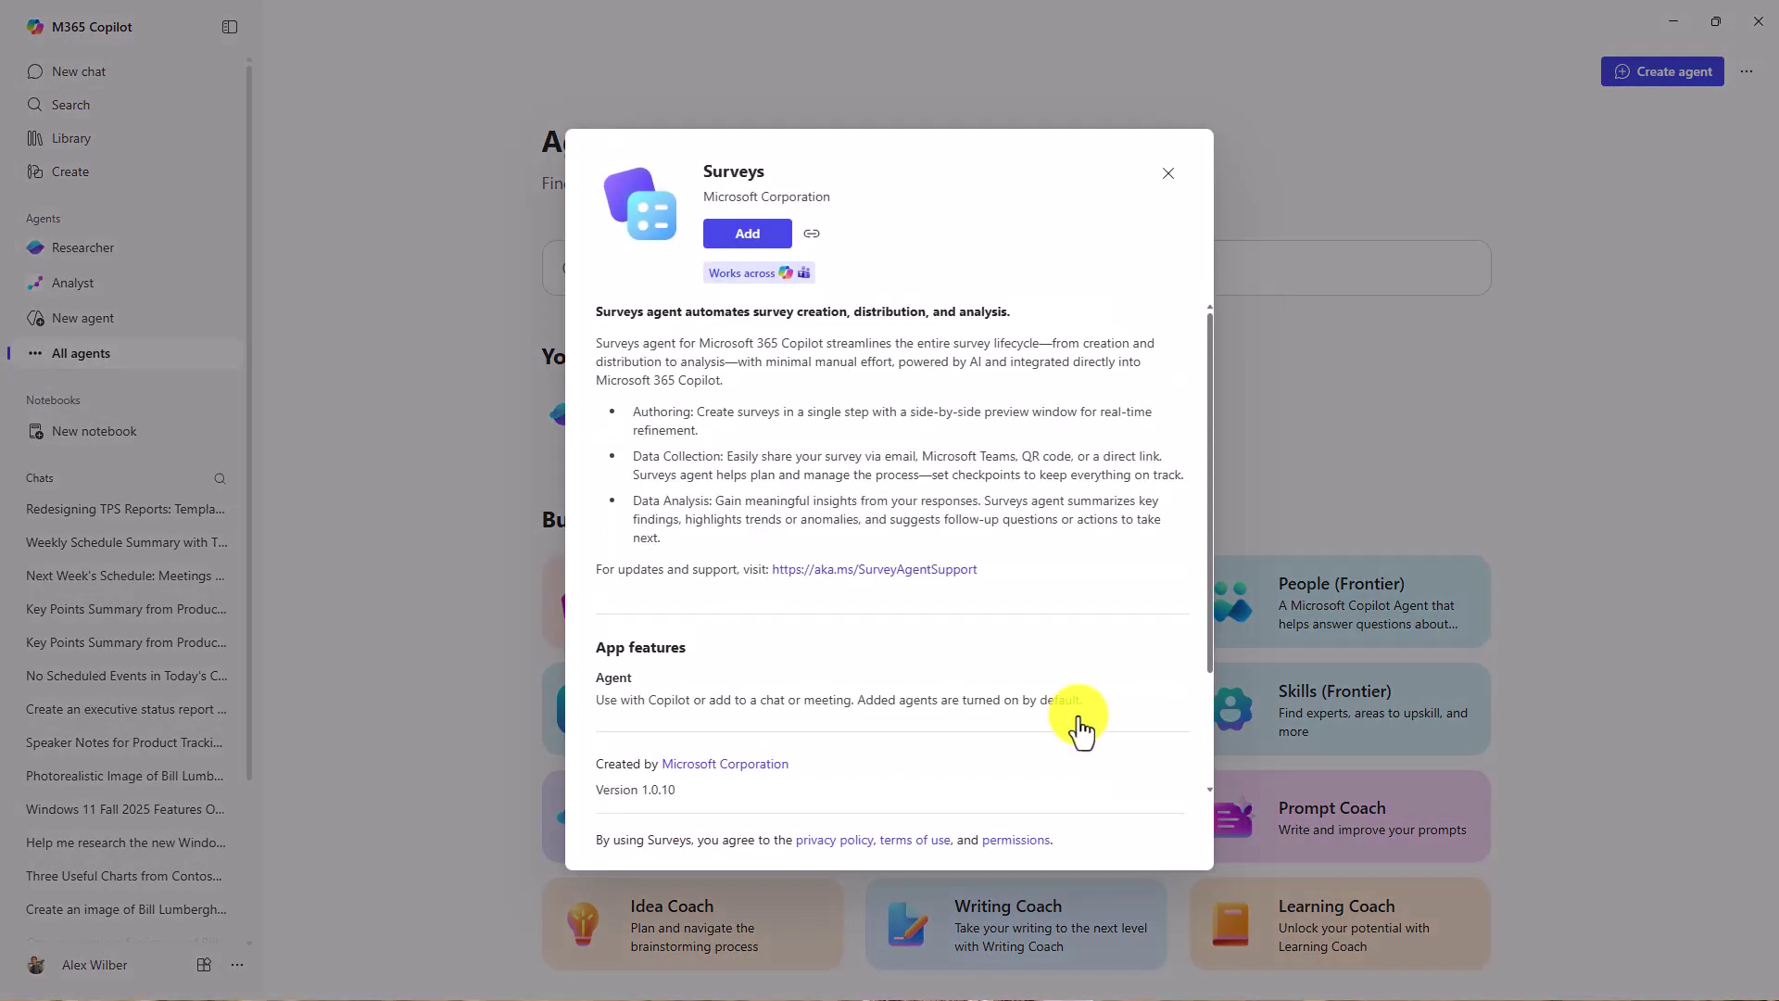
{"action": "left_click", "coordinate": [744, 236]}
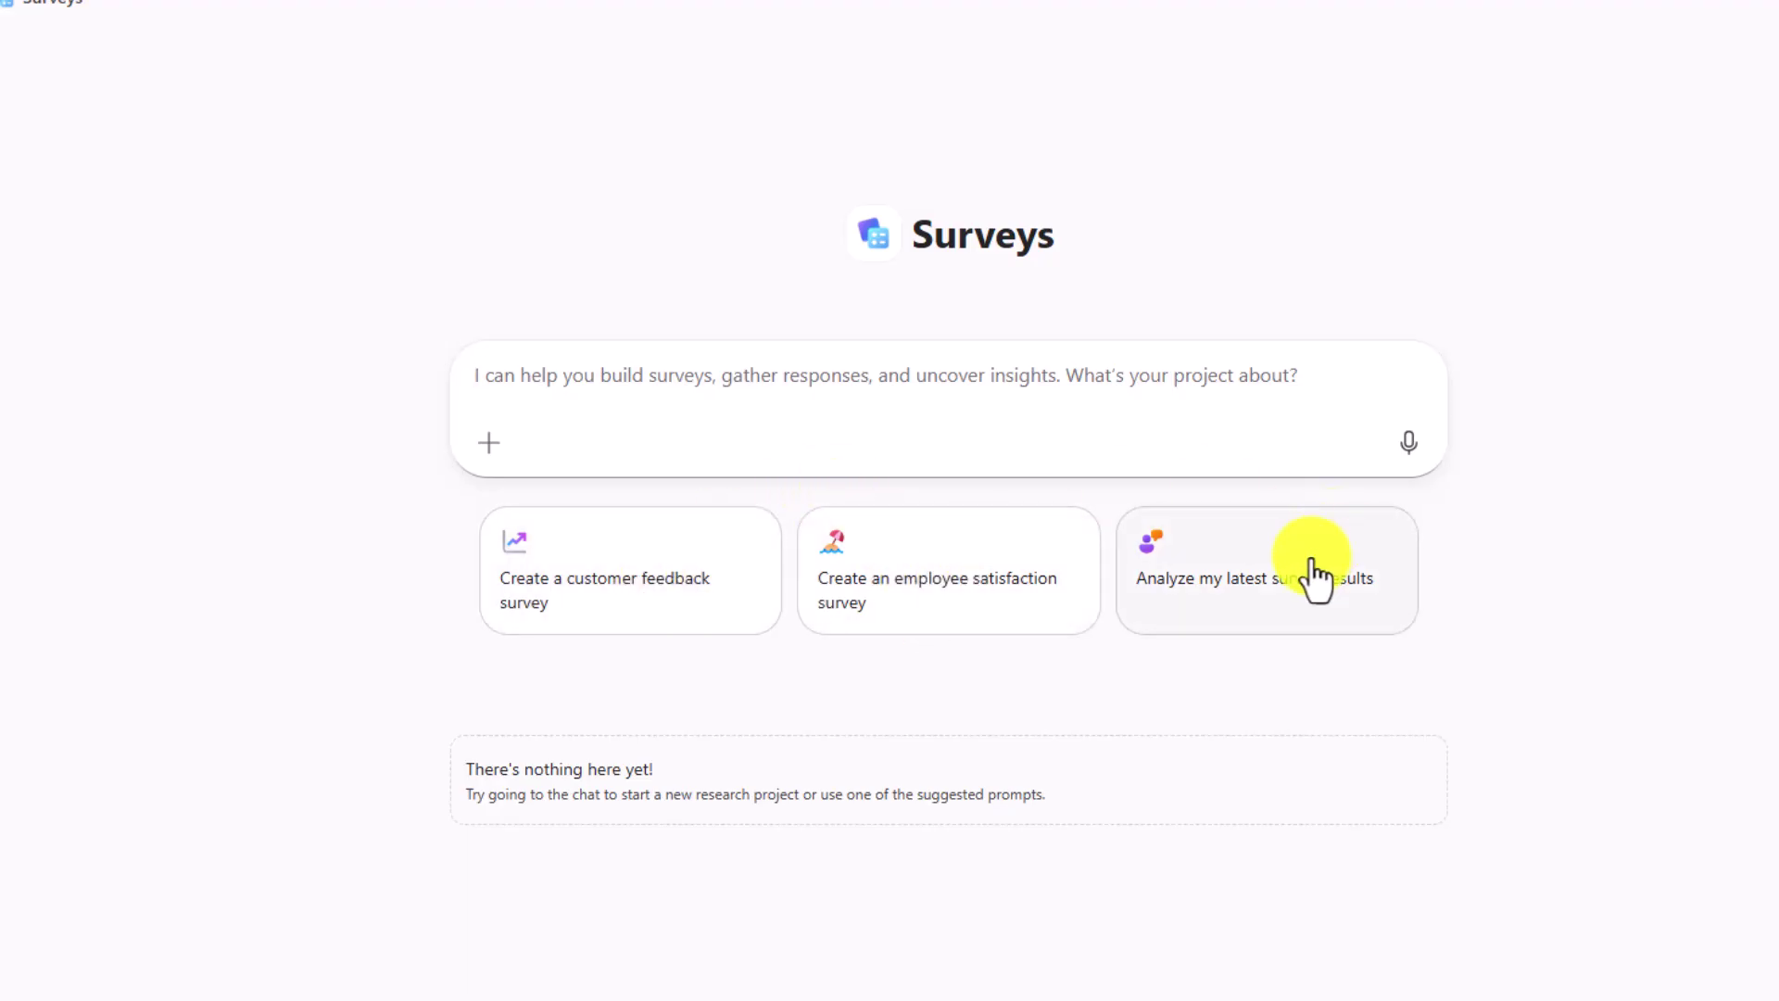
Step: Send the 'Create an employee satisfaction survey' suggestion to Surveys and review the drafted team culture survey
{"action": "left_click", "coordinate": [945, 593]}
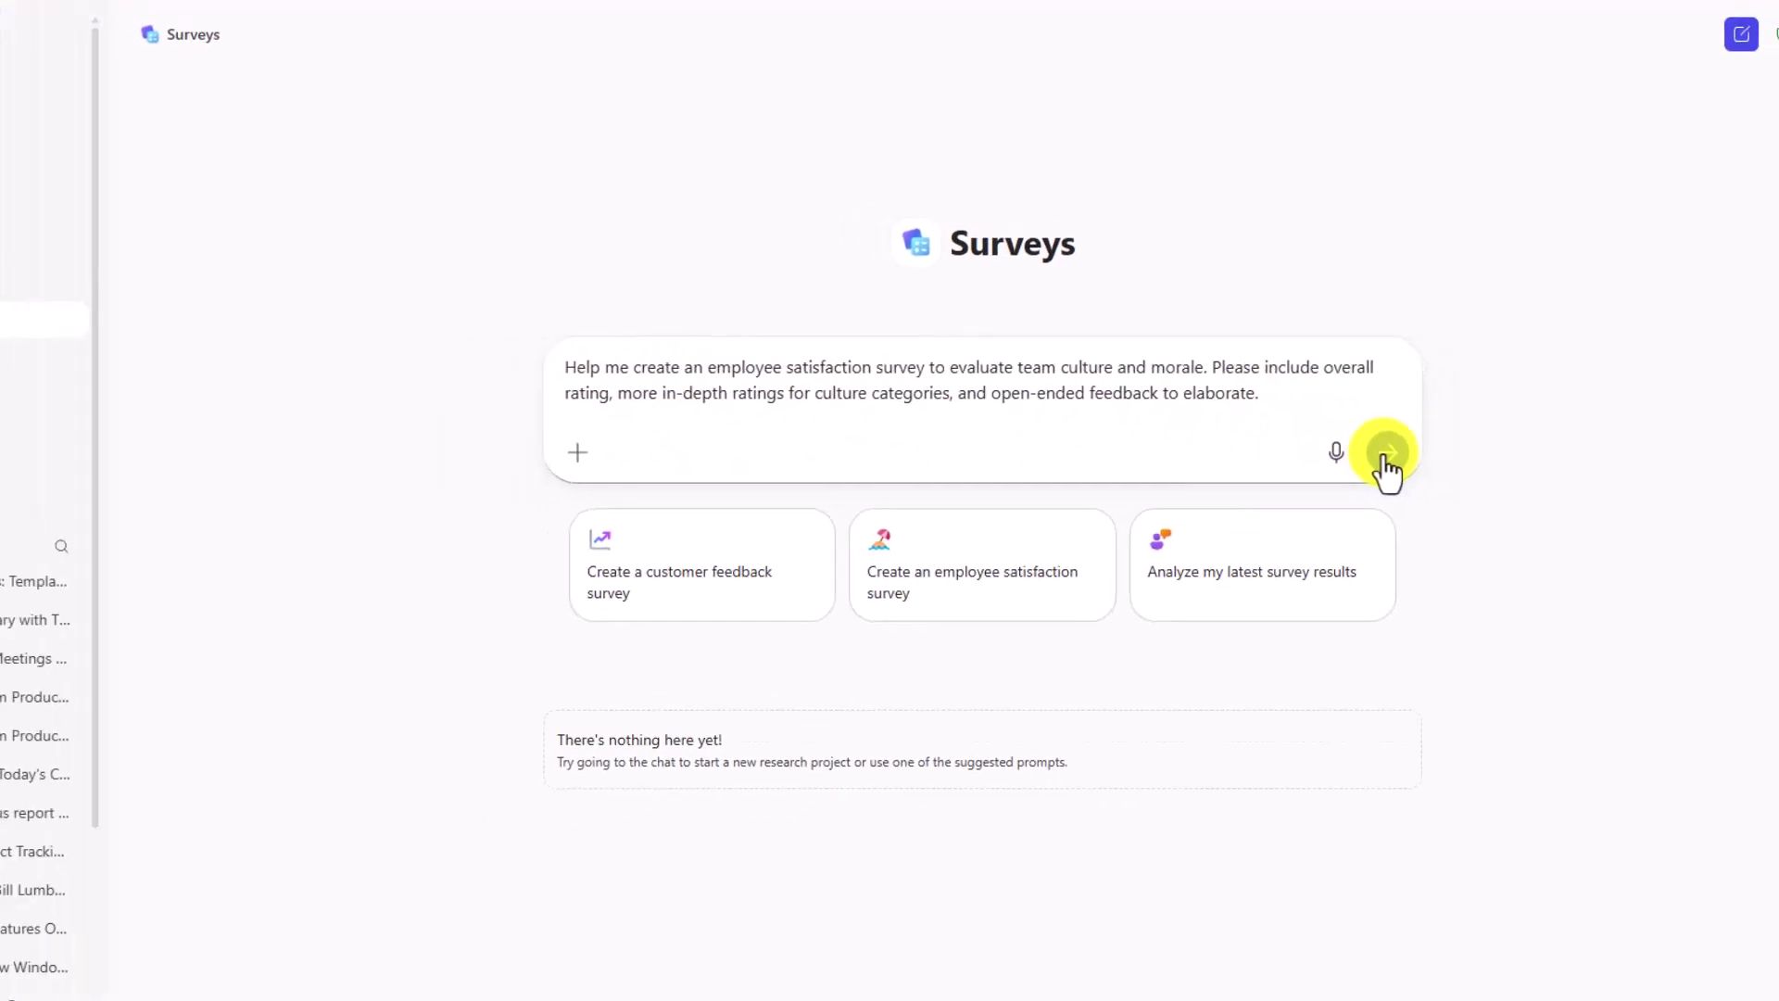
{"action": "left_click", "coordinate": [1366, 433]}
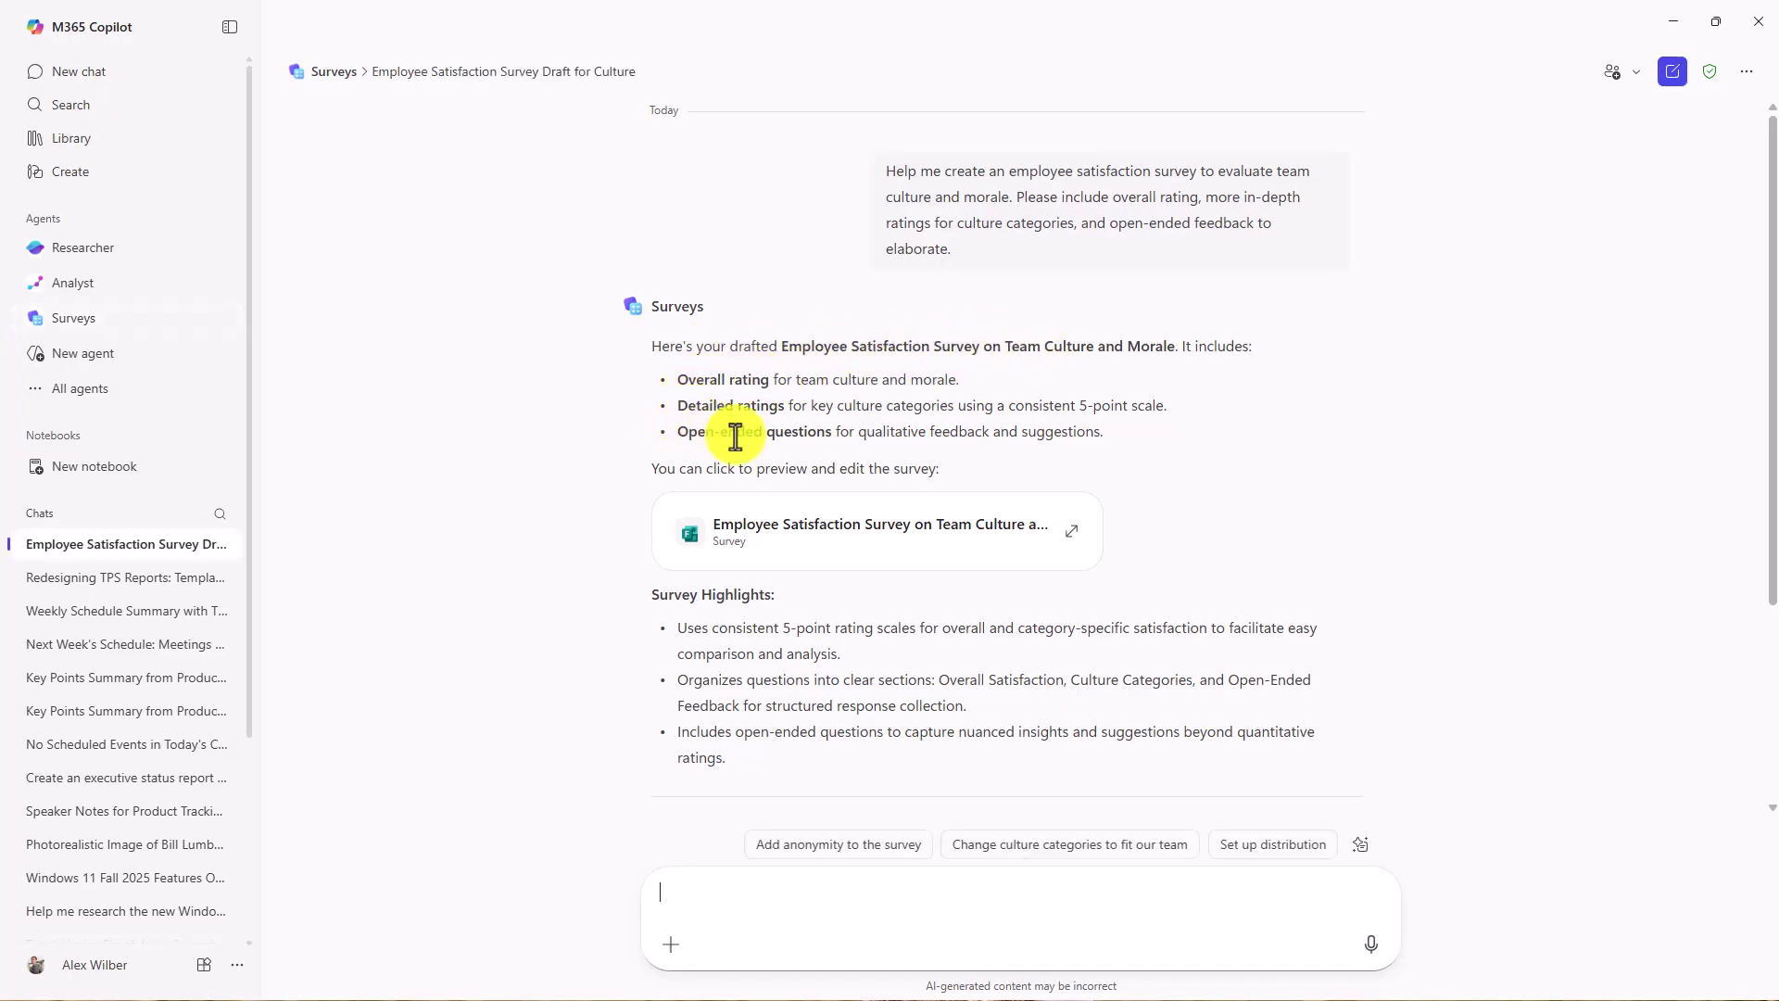
{"action": "scroll", "coordinate": [635, 630], "scroll_direction": "down", "scroll_amount": 2}
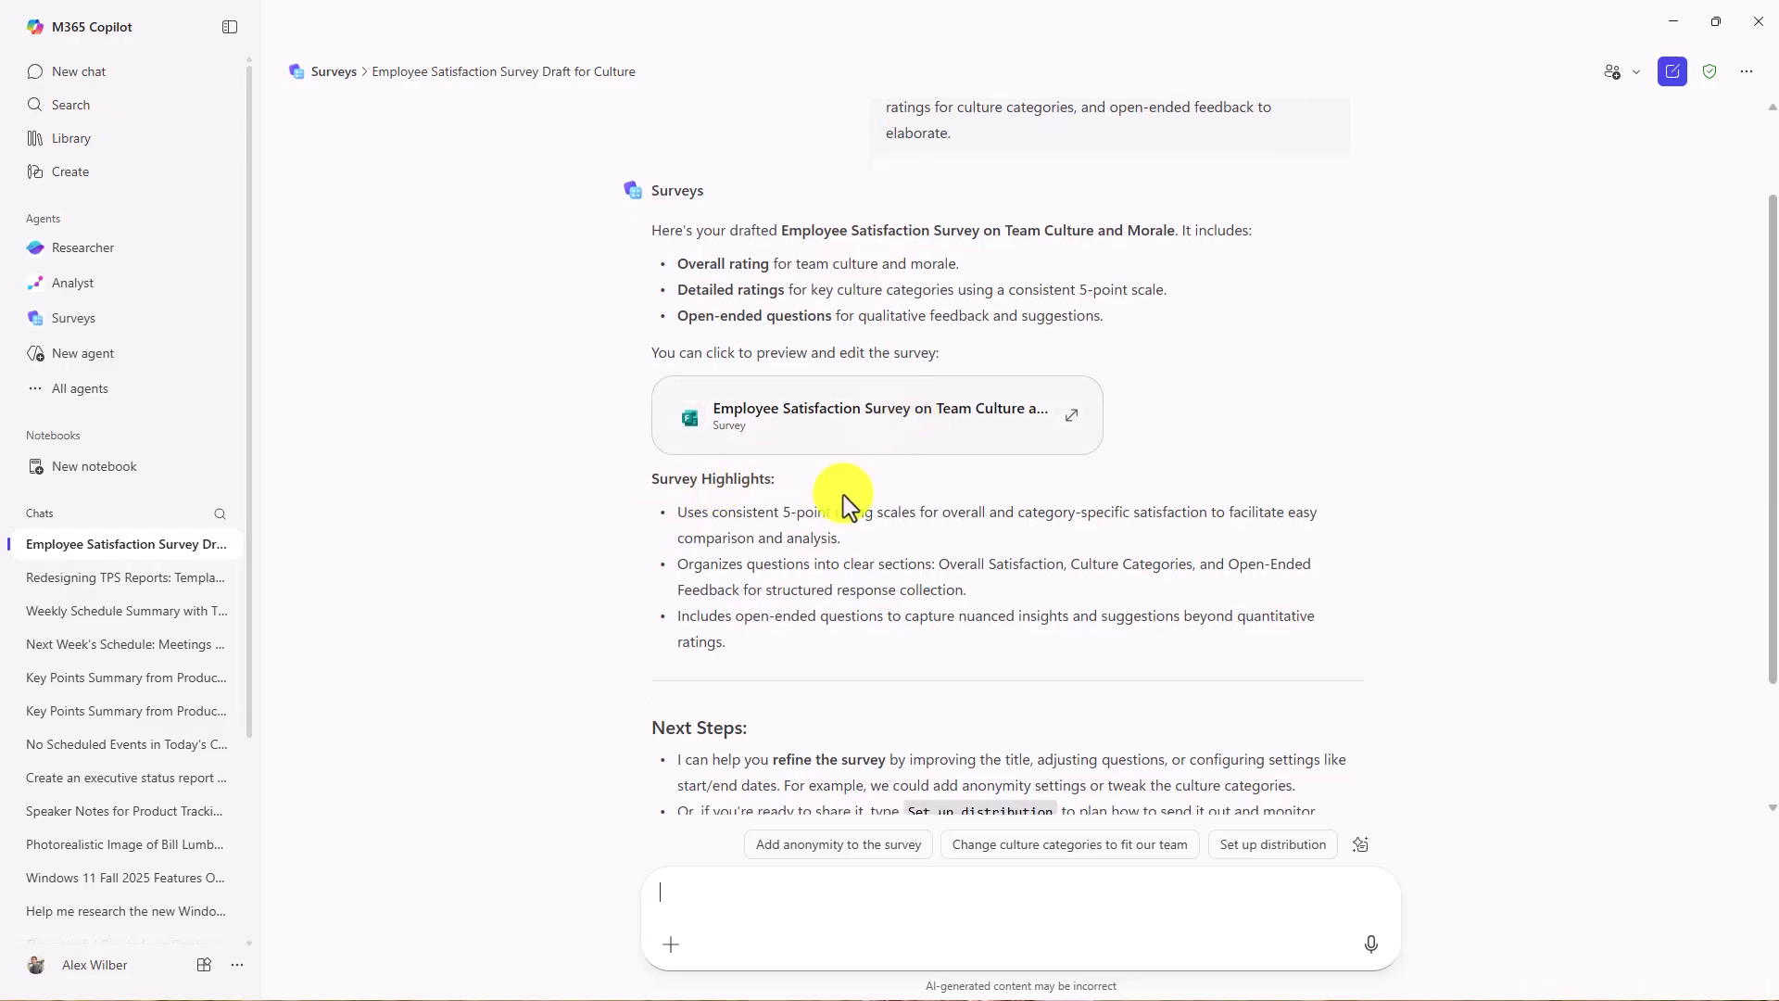
{"action": "scroll", "coordinate": [774, 582], "scroll_direction": "down", "scroll_amount": 3}
{"action": "scroll", "coordinate": [774, 582], "scroll_direction": "up", "scroll_amount": 4}
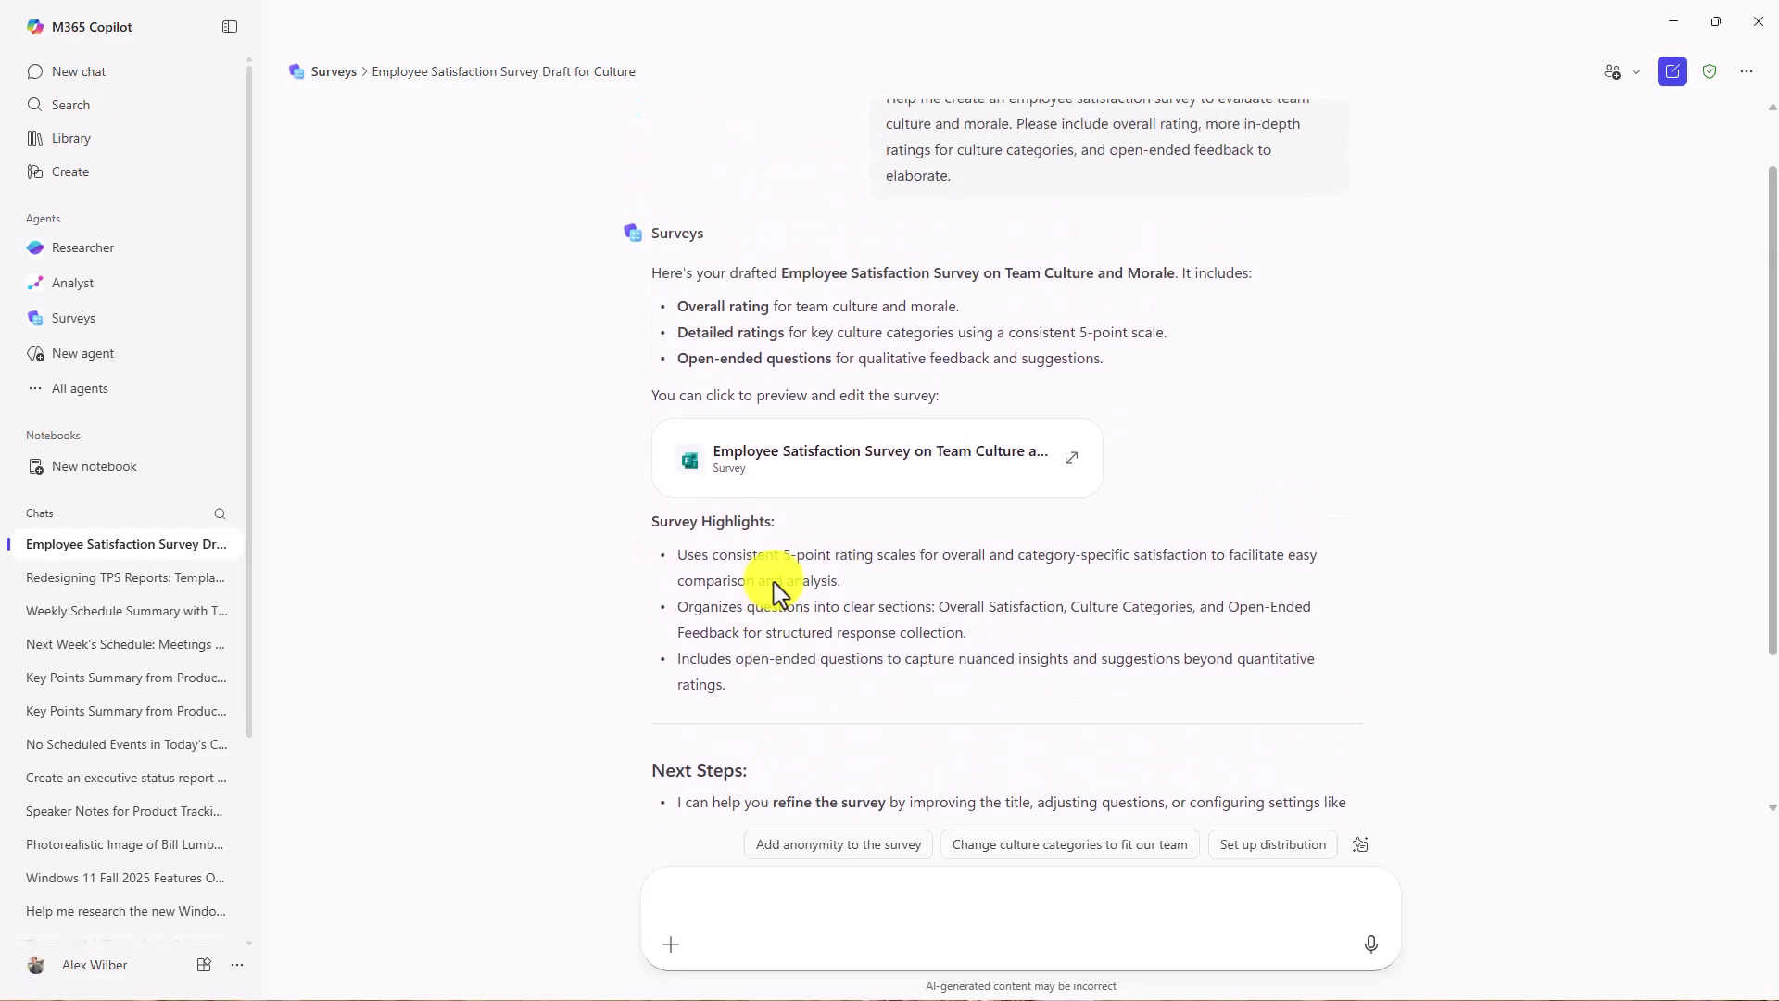
Step: Open the survey draft in the side pane and review its nine questions across three sections
{"action": "left_click", "coordinate": [1067, 465]}
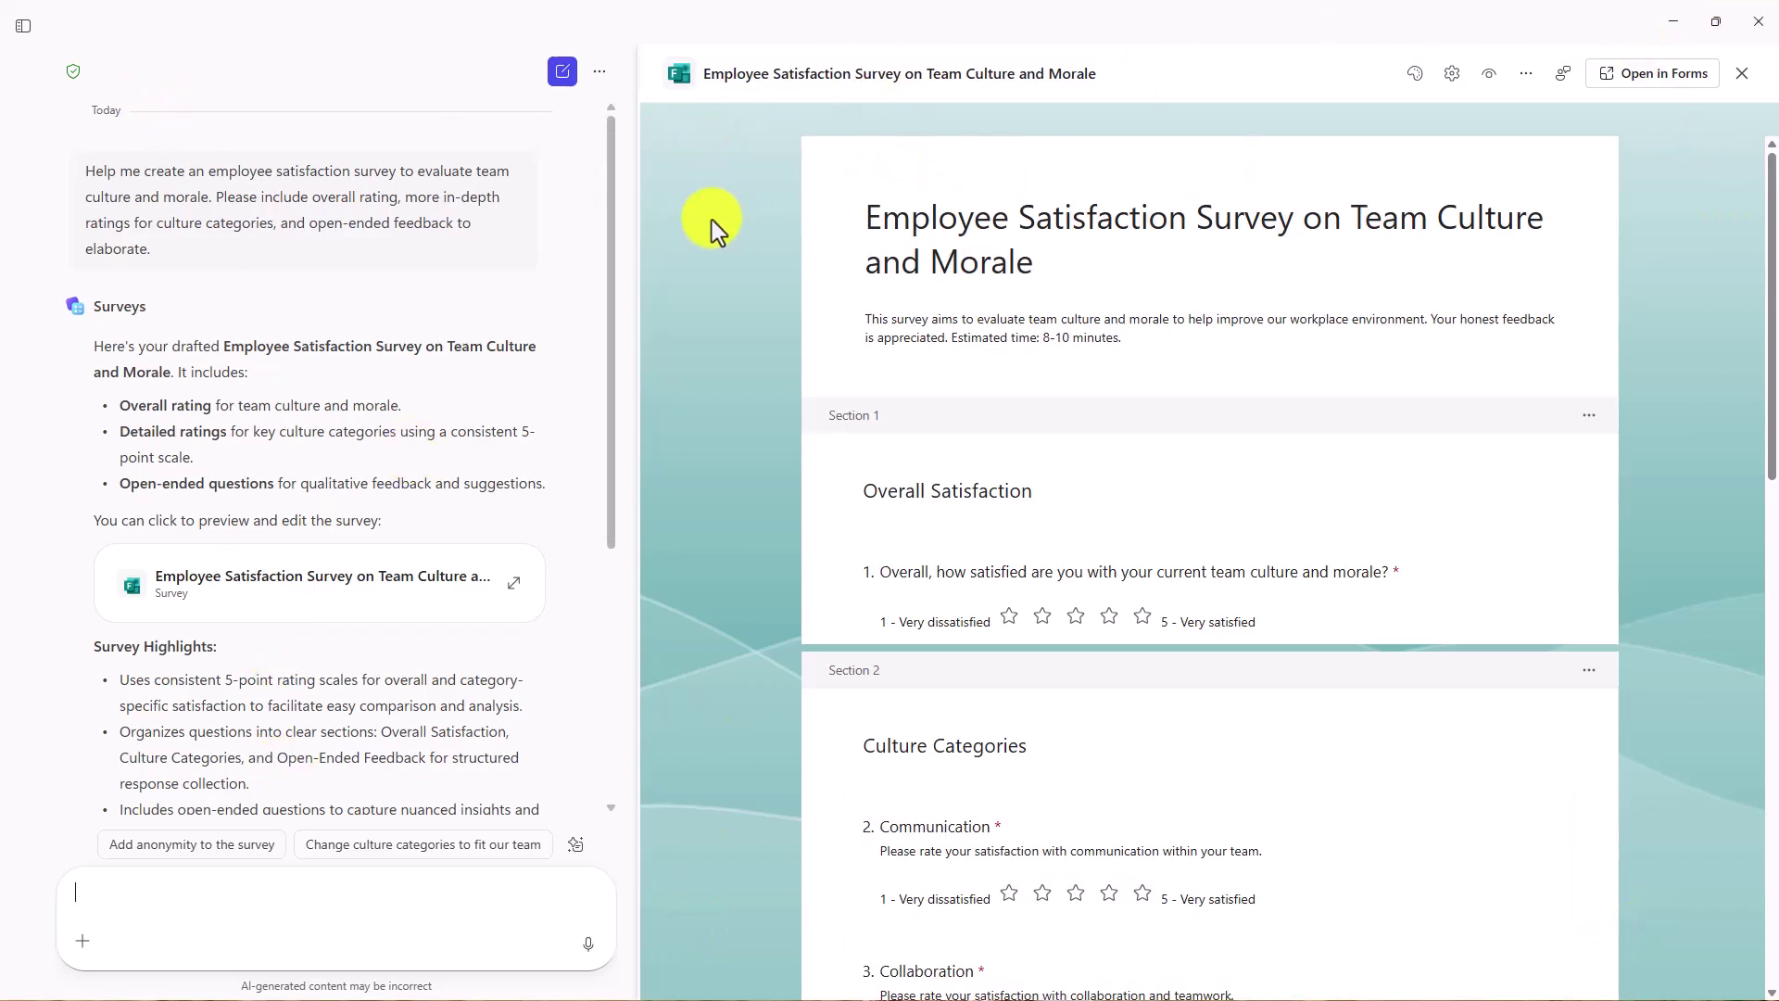
{"action": "scroll", "coordinate": [1032, 484], "scroll_direction": "down", "scroll_amount": 5}
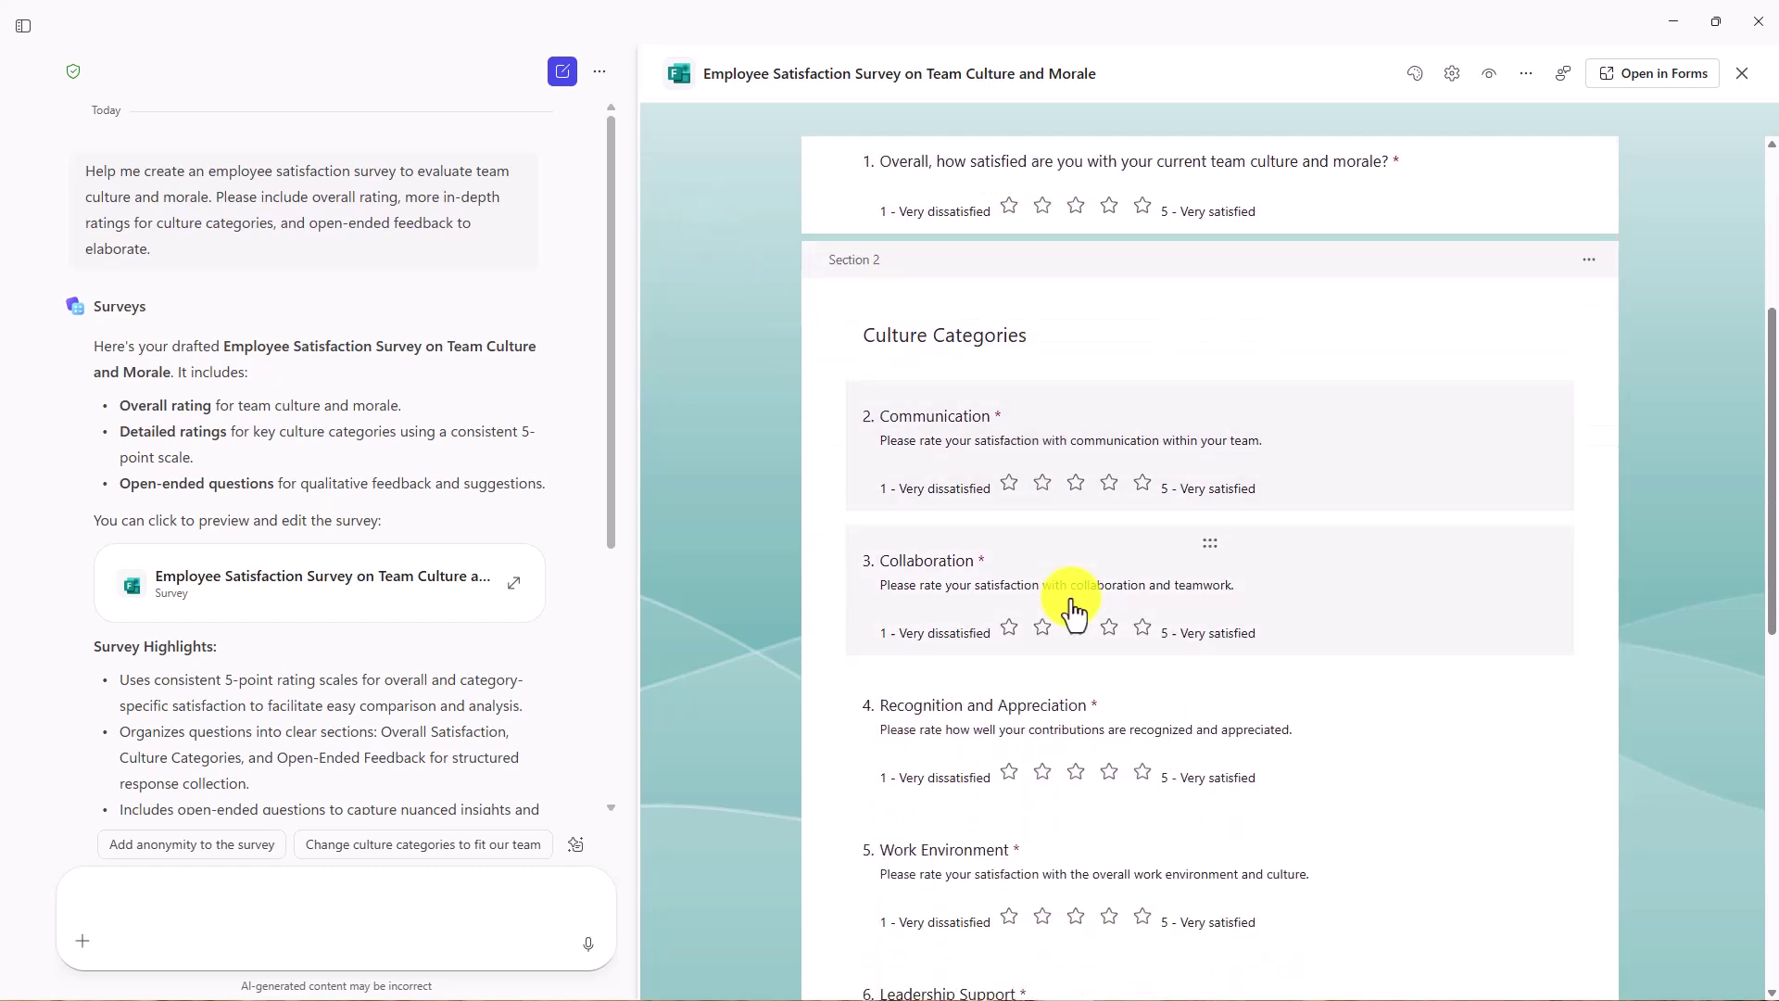
{"action": "scroll", "coordinate": [1075, 611], "scroll_direction": "down", "scroll_amount": 1}
{"action": "scroll", "coordinate": [1128, 608], "scroll_direction": "down", "scroll_amount": 1}
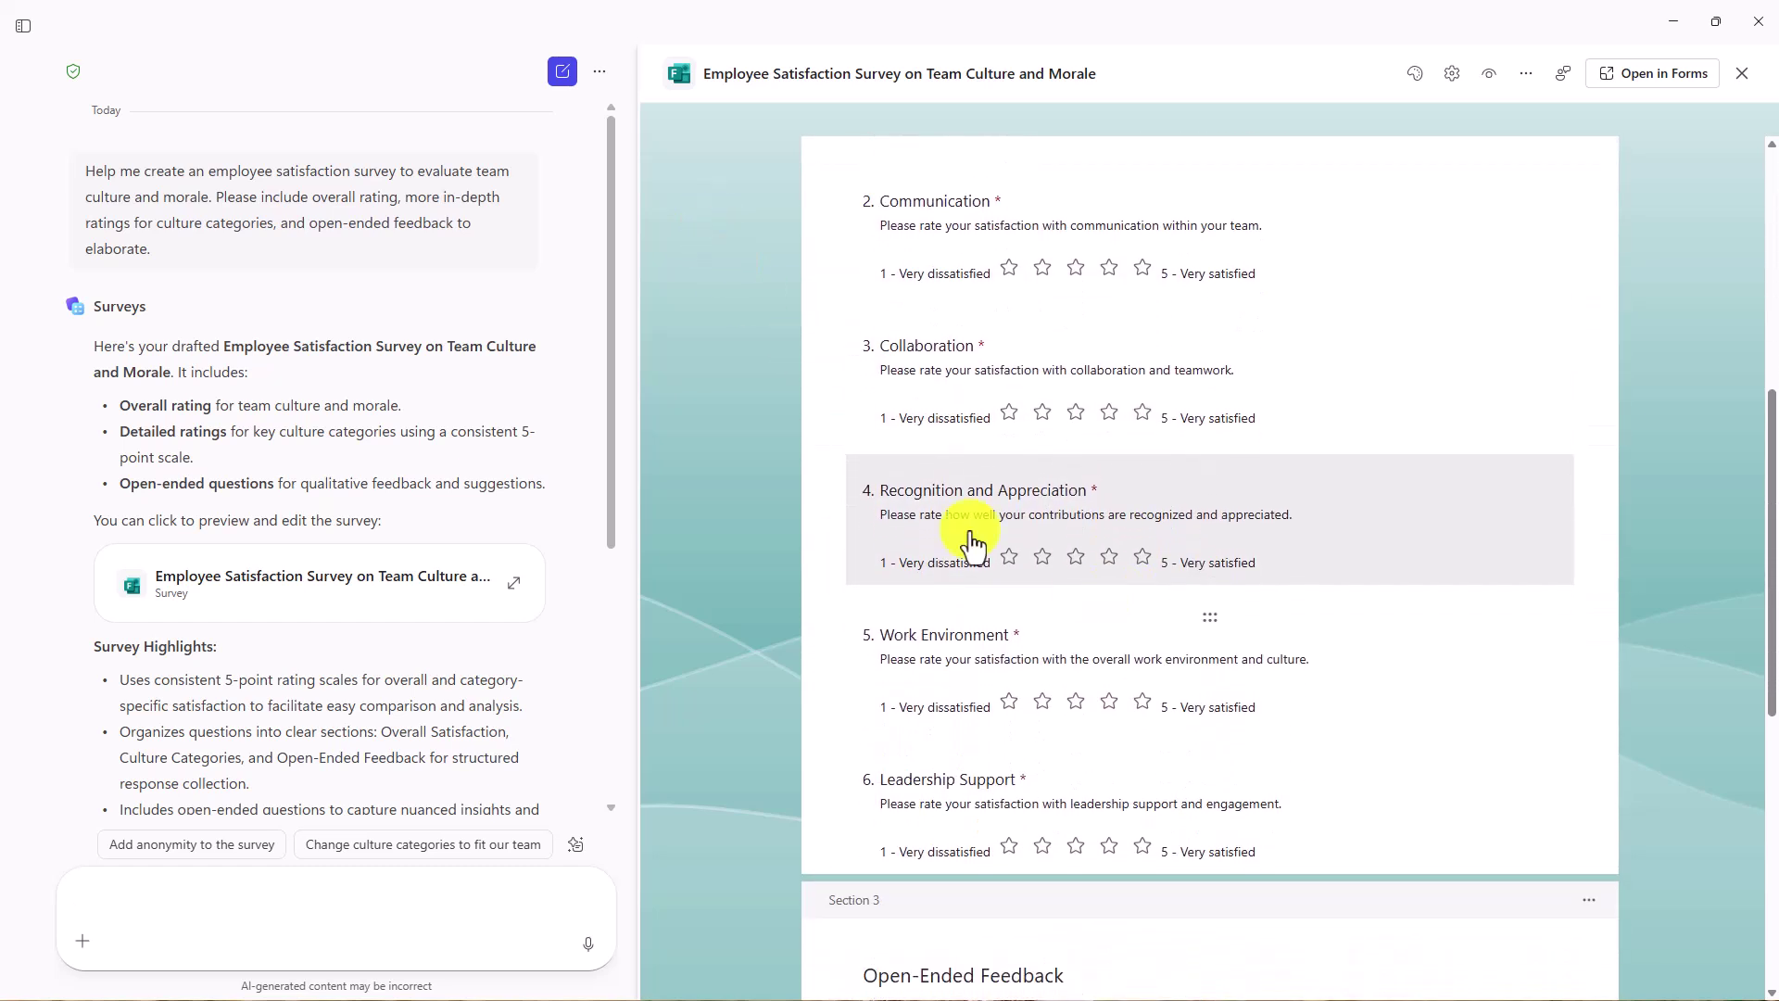
{"action": "scroll", "coordinate": [1195, 602], "scroll_direction": "down", "scroll_amount": 4}
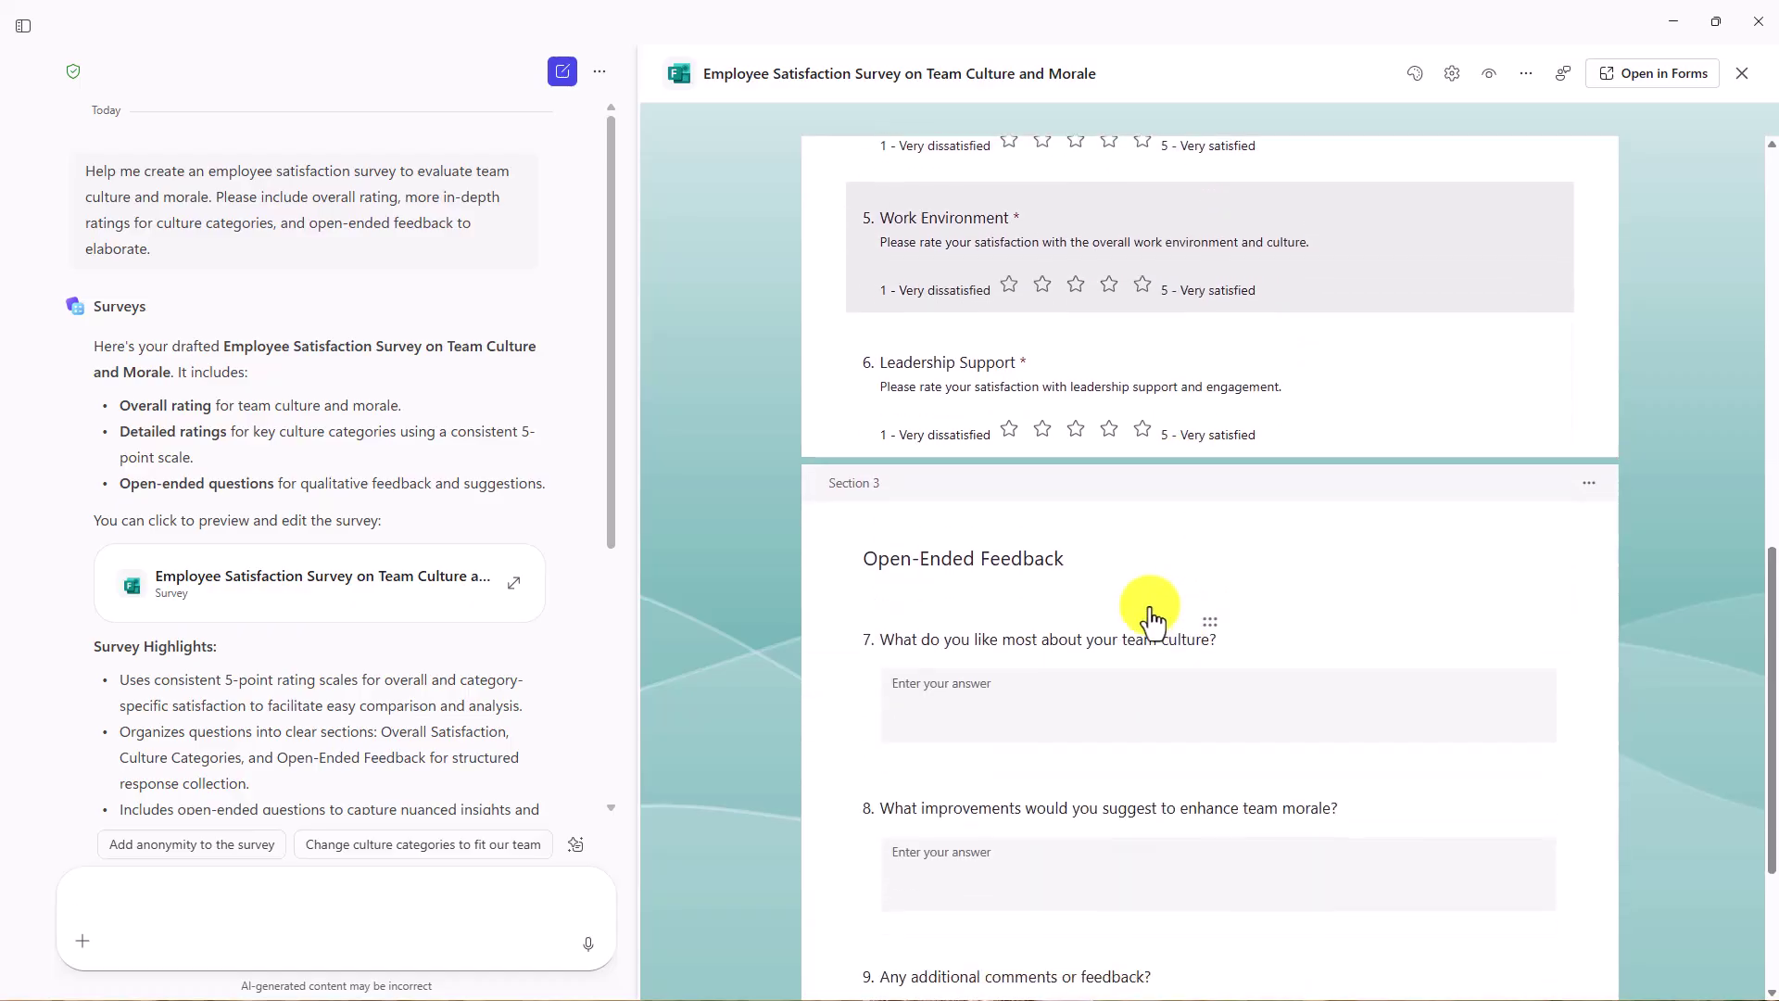
{"action": "scroll", "coordinate": [1111, 623], "scroll_direction": "down", "scroll_amount": 3}
{"action": "scroll", "coordinate": [1073, 691], "scroll_direction": "up", "scroll_amount": 11}
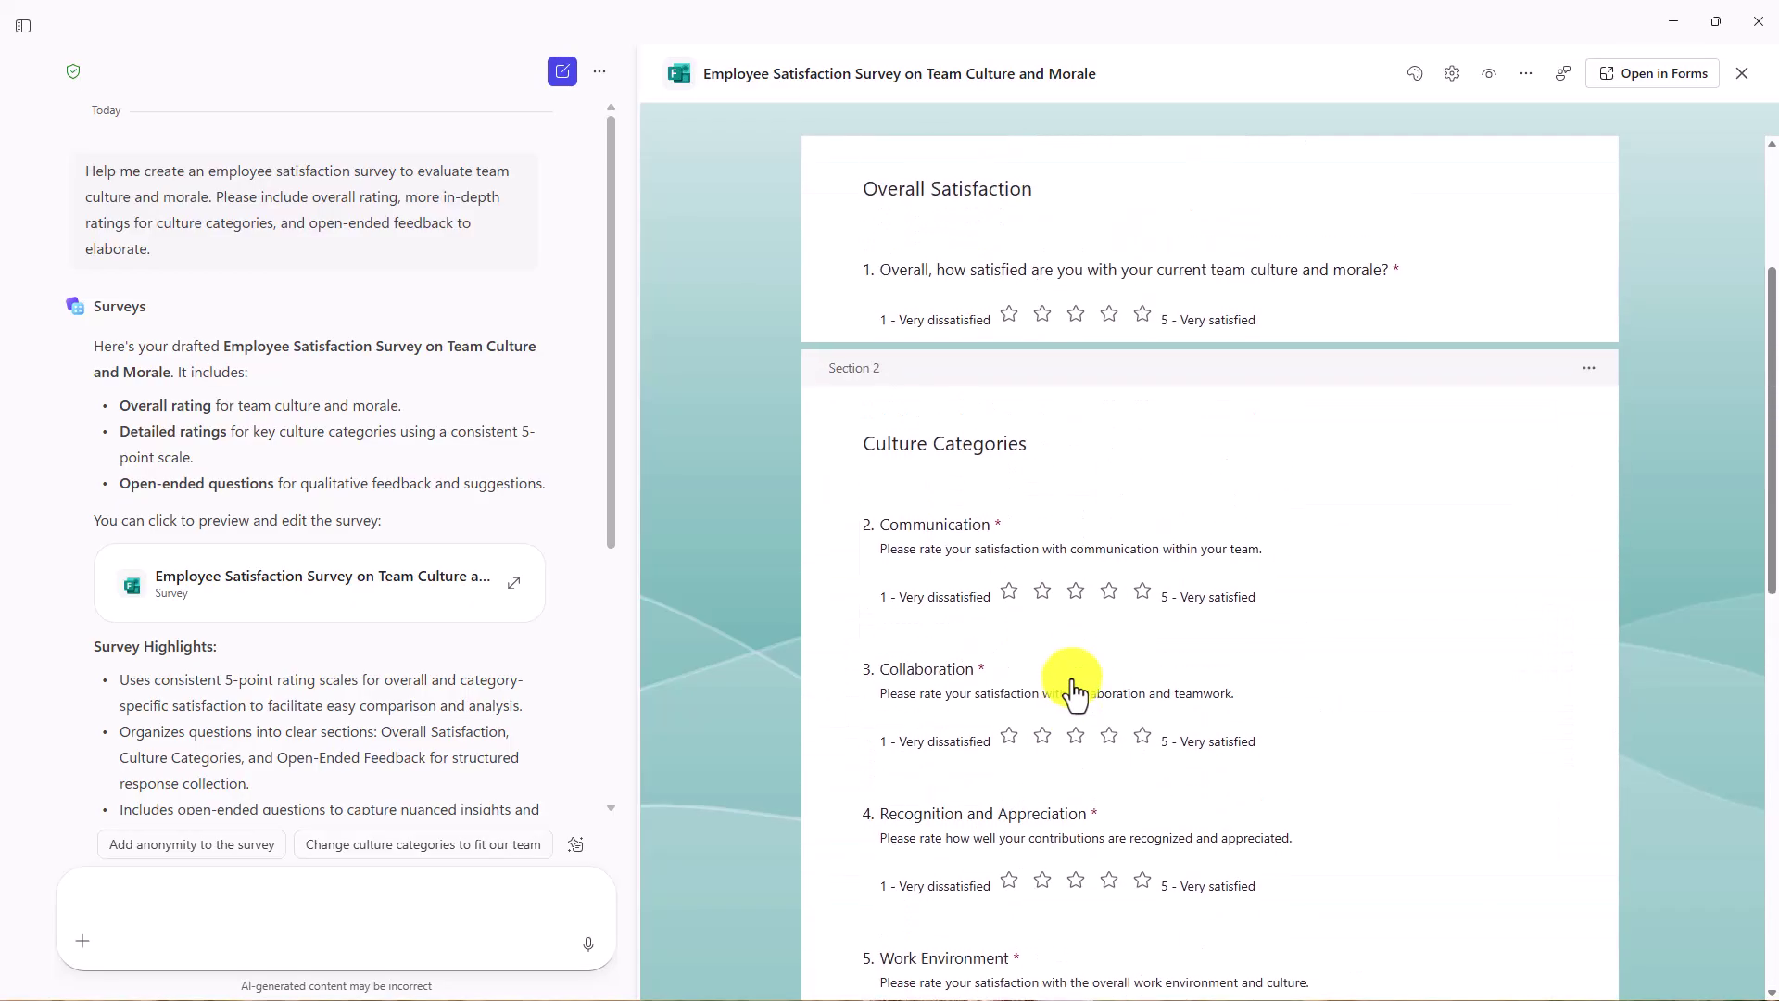
{"action": "scroll", "coordinate": [1070, 686], "scroll_direction": "up", "scroll_amount": 3}
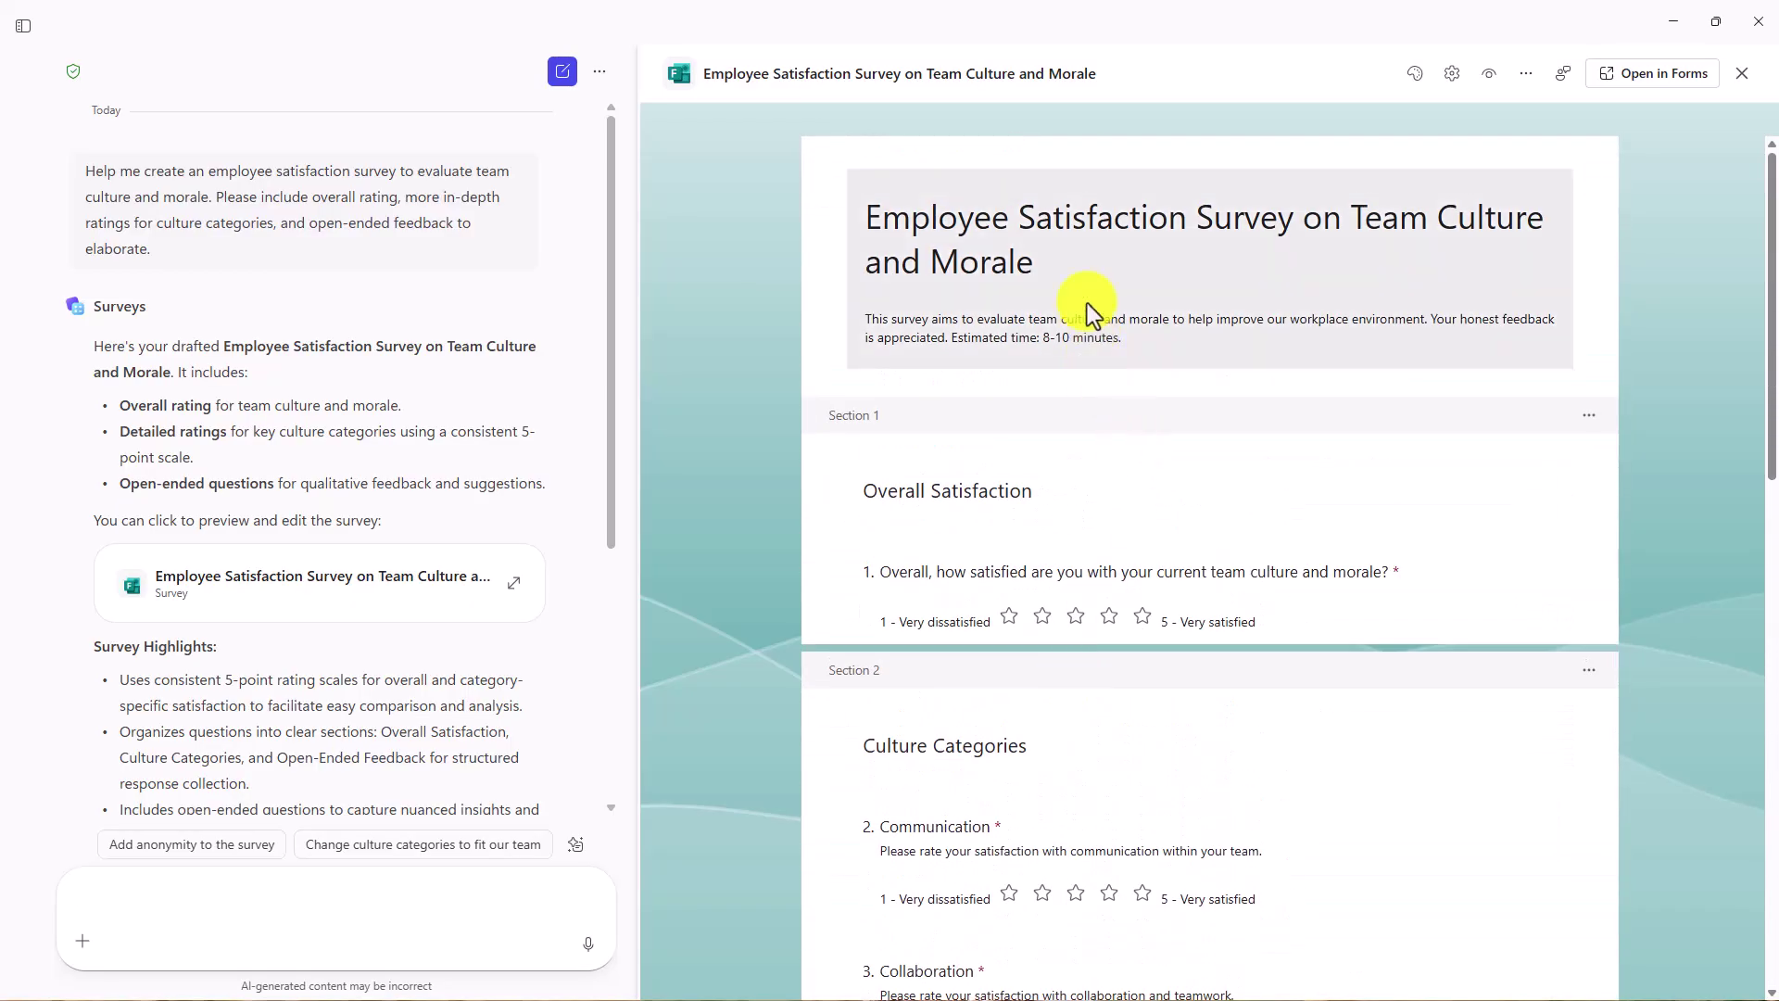
Step: Apply the banner card layout and red theme image to the survey, then show its Settings
{"action": "left_click", "coordinate": [1414, 75]}
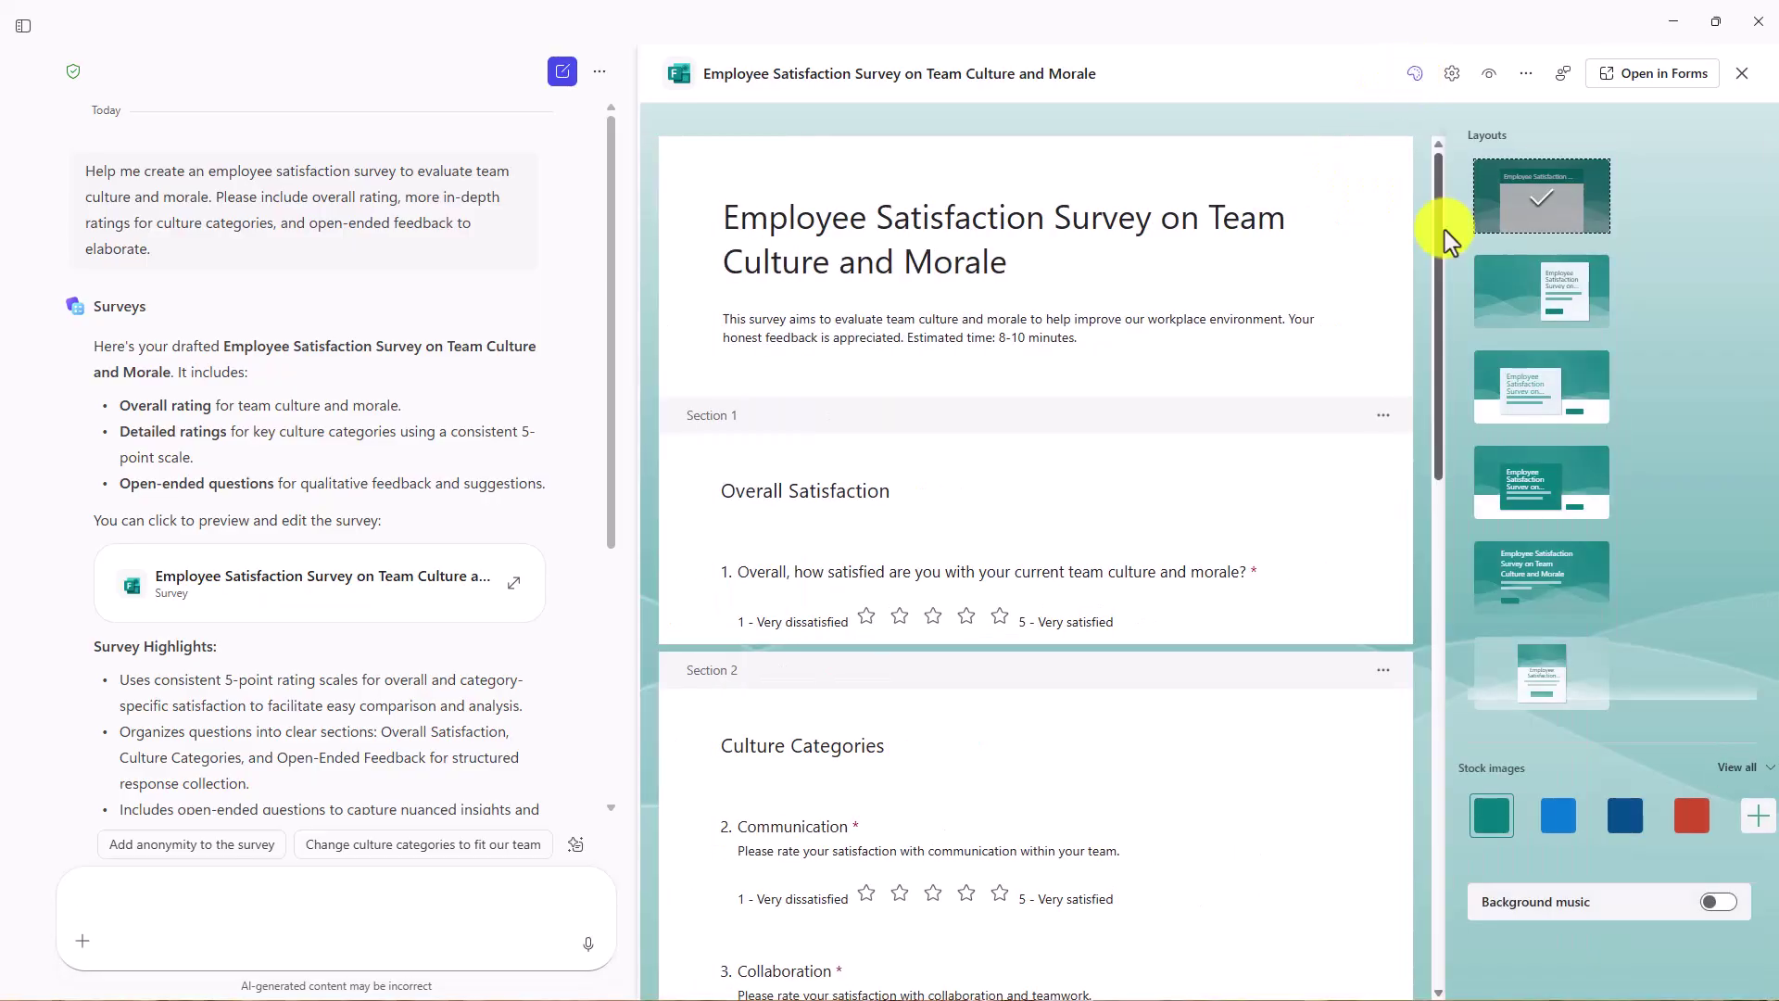
{"action": "left_click", "coordinate": [1563, 679]}
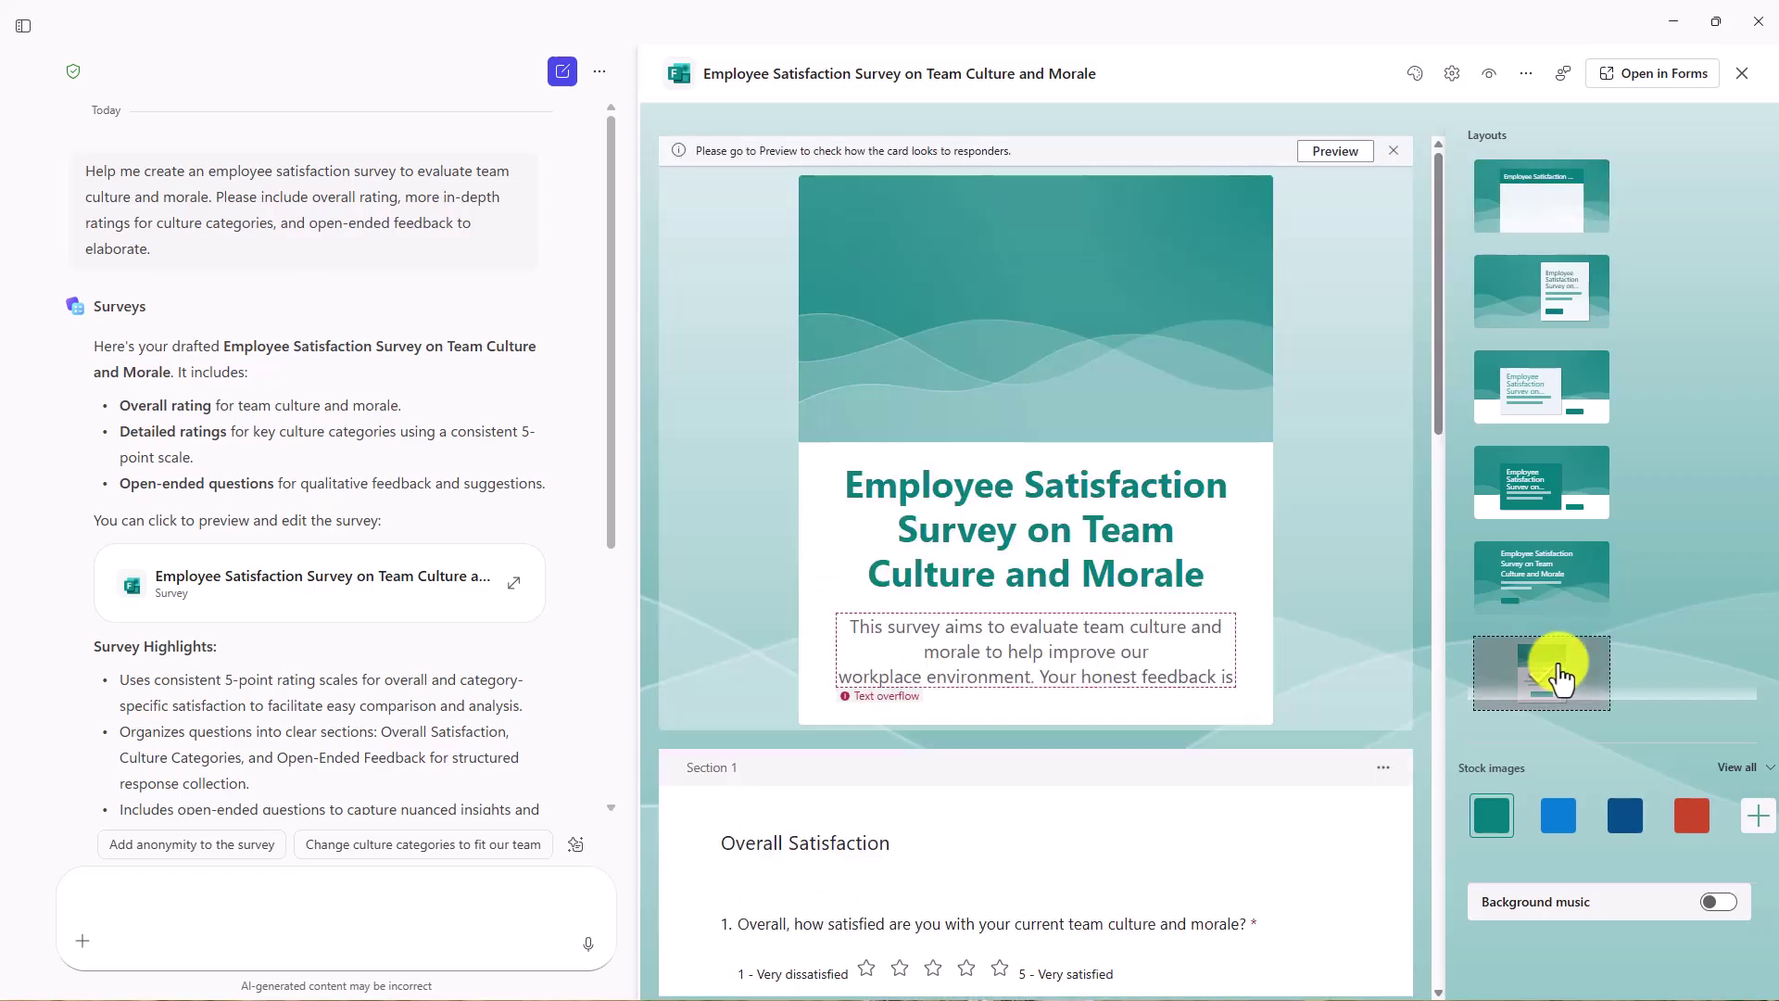
{"action": "left_click", "coordinate": [1692, 816]}
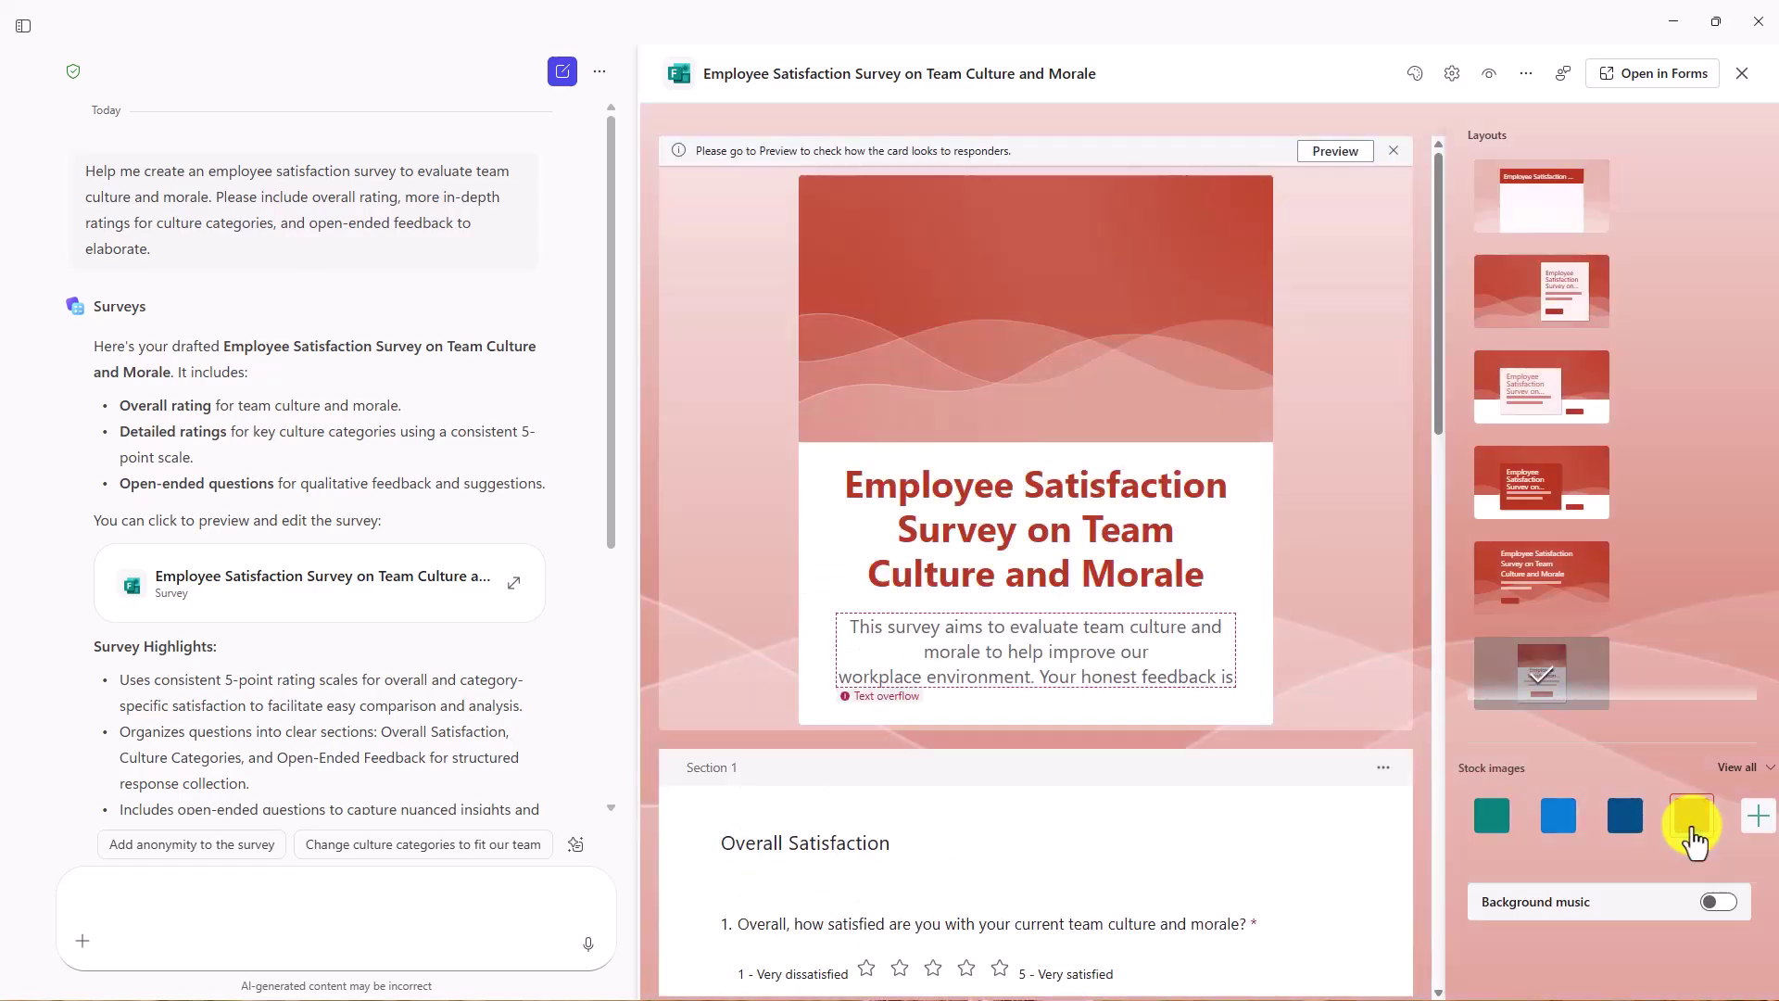
{"action": "left_click", "coordinate": [1453, 74]}
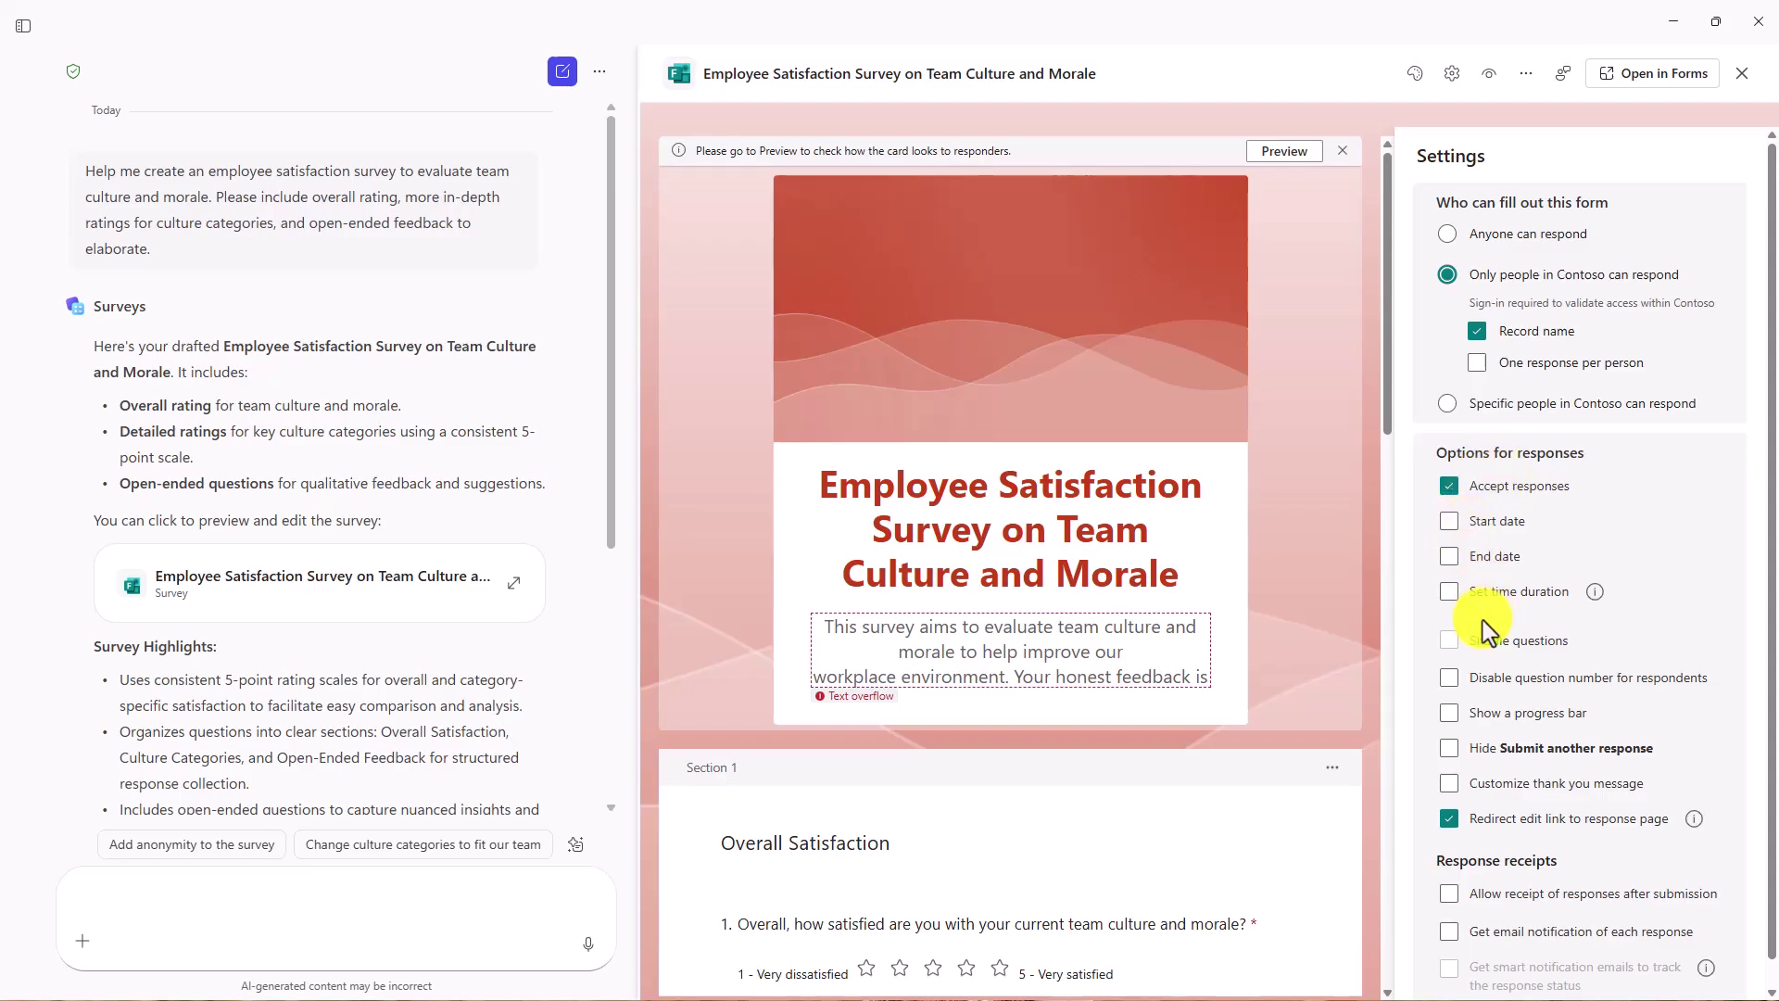
Step: Review the survey settings: only Contoso people can respond, names recorded, responses accepted
{"action": "scroll", "coordinate": [1506, 658], "scroll_direction": "down", "scroll_amount": 1}
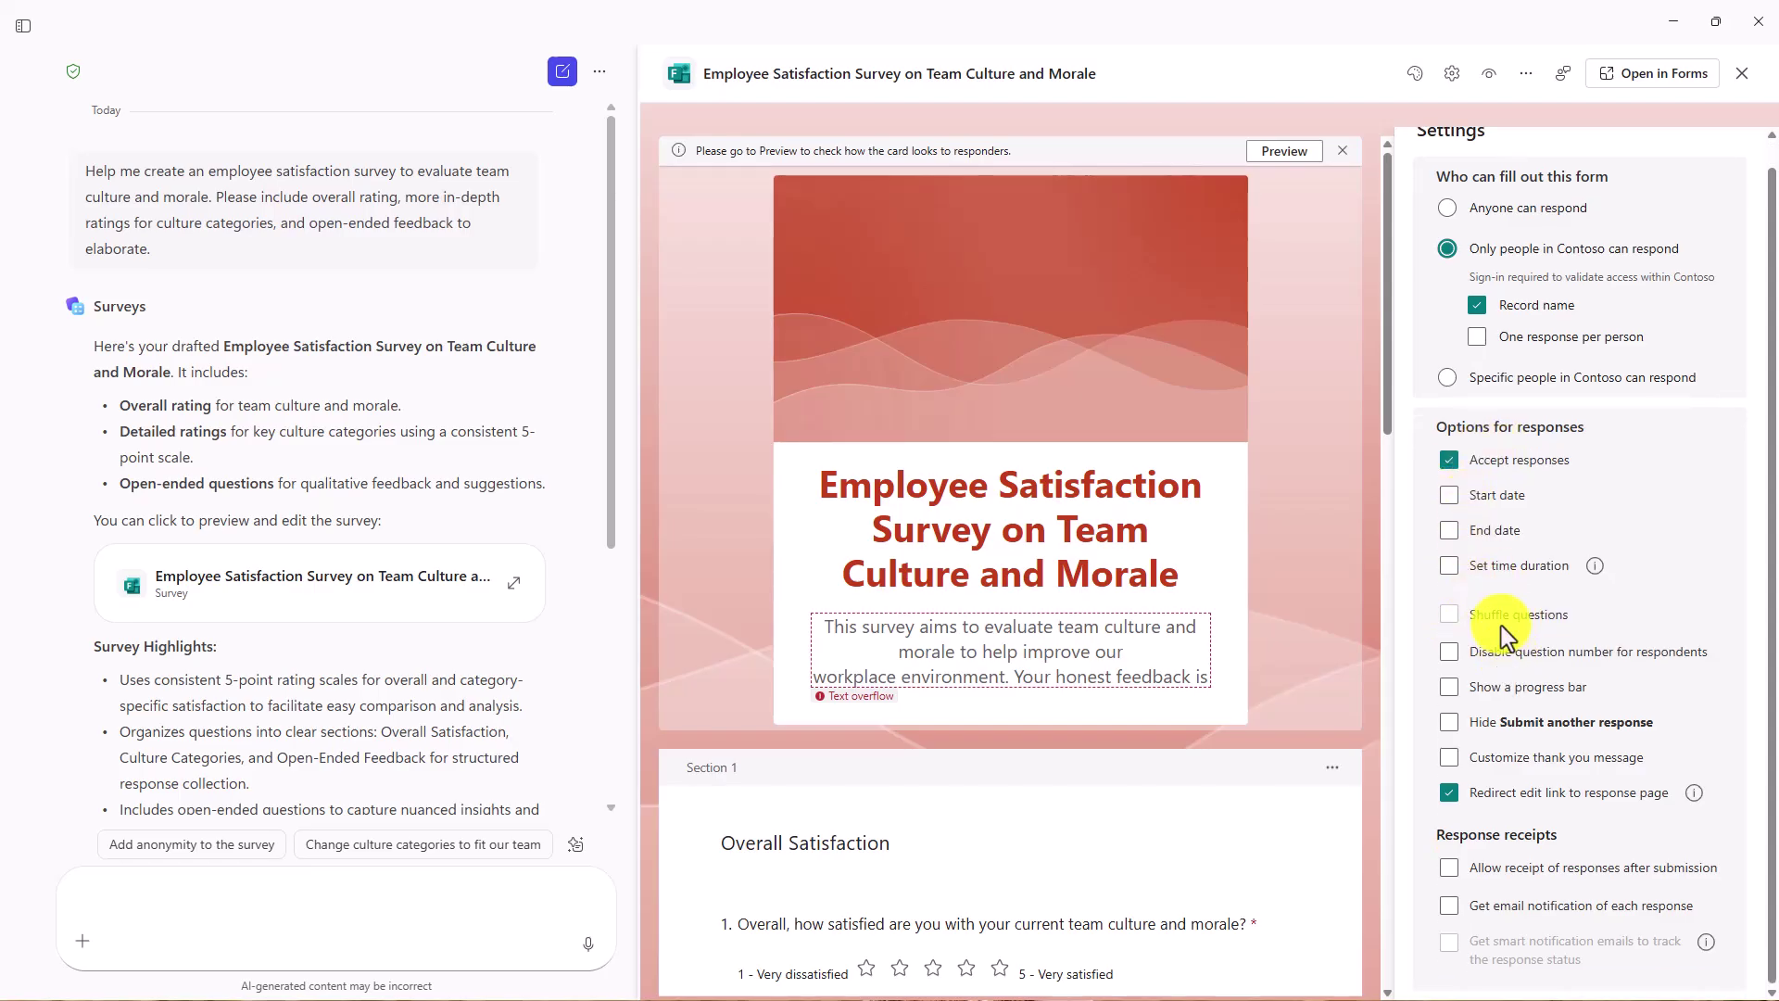
Step: Preview the survey in Mobile and Computer views, then go back to the form editor
{"action": "left_click", "coordinate": [1482, 74]}
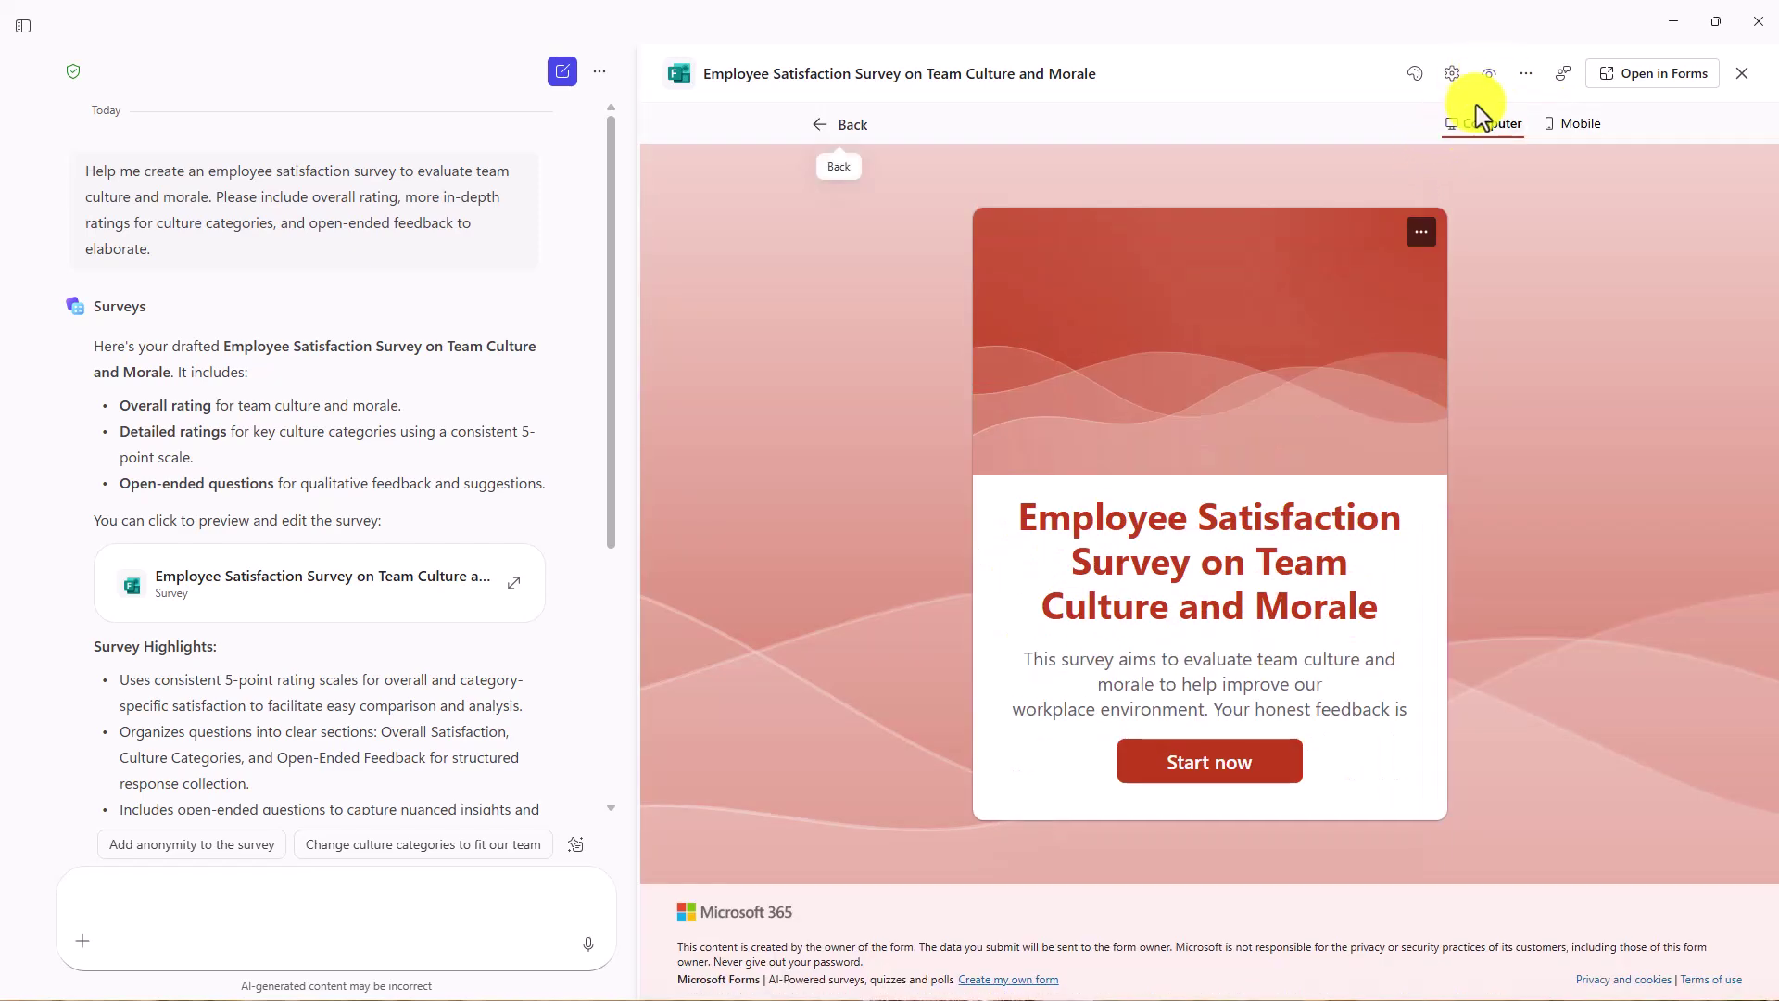
{"action": "left_click", "coordinate": [1572, 129]}
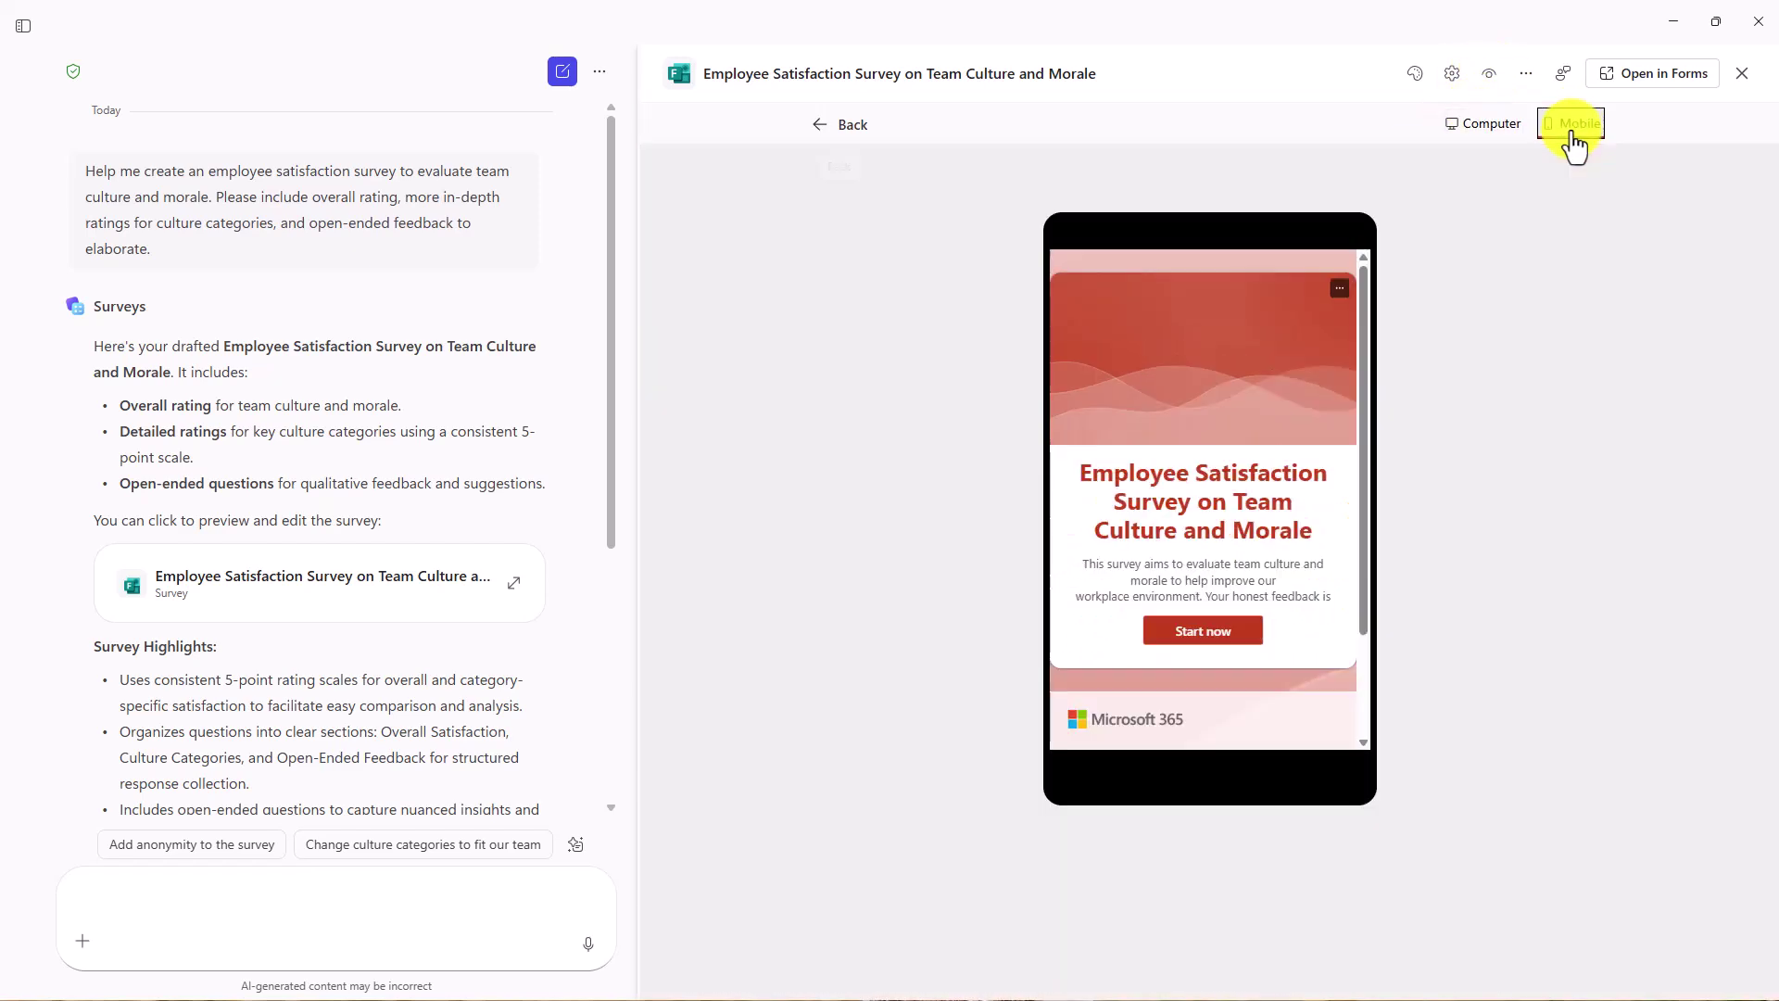
{"action": "left_click", "coordinate": [1481, 126]}
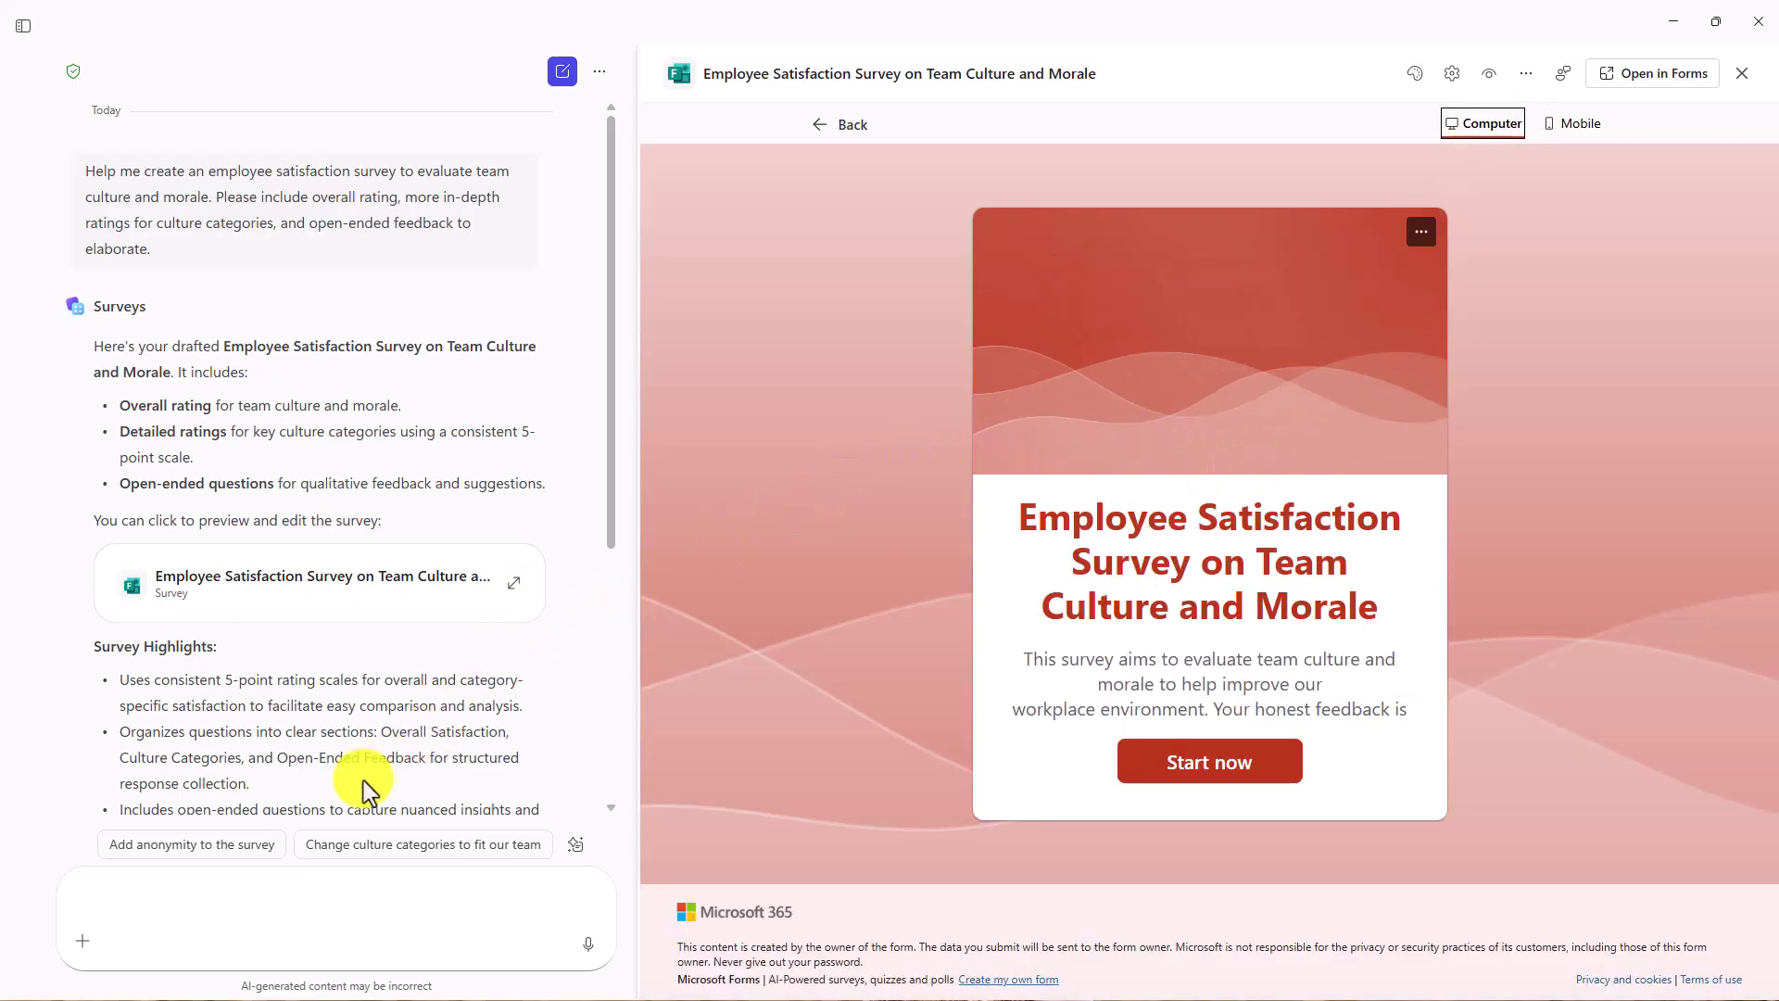
{"action": "scroll", "coordinate": [302, 765], "scroll_direction": "down", "scroll_amount": 1}
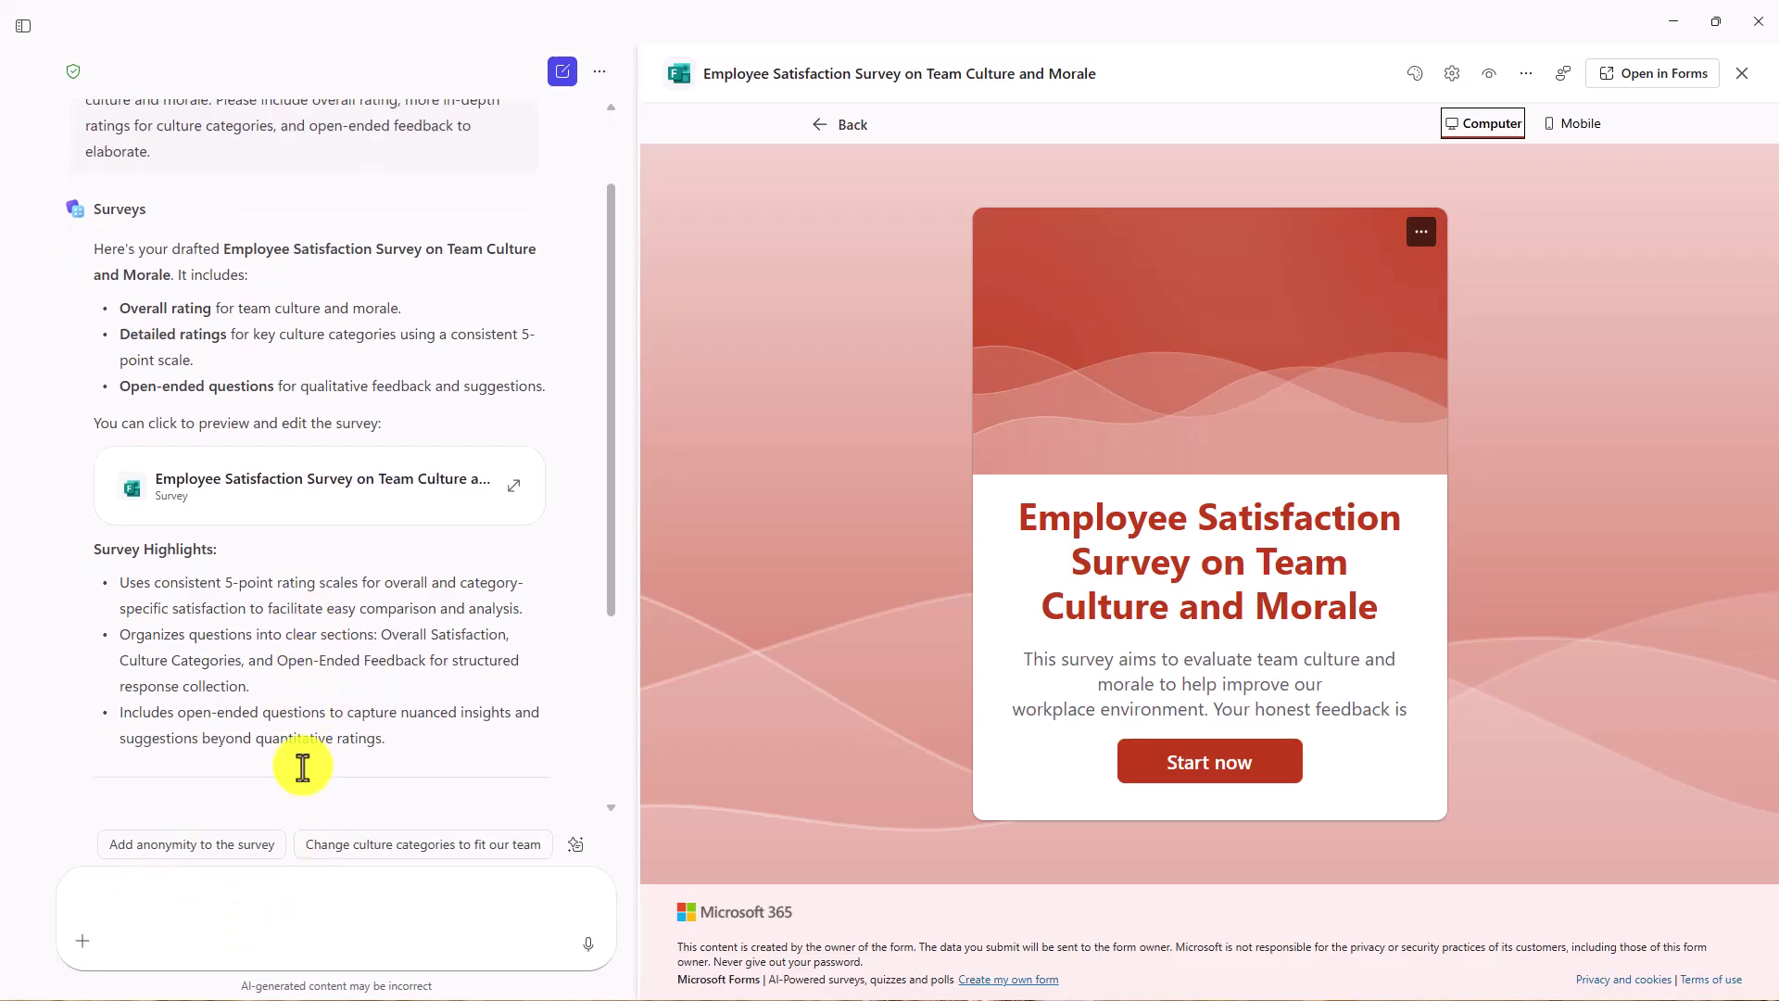
{"action": "scroll", "coordinate": [297, 788], "scroll_direction": "down", "scroll_amount": 2}
{"action": "scroll", "coordinate": [544, 542], "scroll_direction": "up", "scroll_amount": 3}
{"action": "left_click", "coordinate": [839, 130]}
Step: Request culture categories of Team Communication, Team Collaboration, Recognition, Work-Life Balance and Leadership, then review the rewritten questions
{"action": "scroll", "coordinate": [298, 732], "scroll_direction": "down", "scroll_amount": 4}
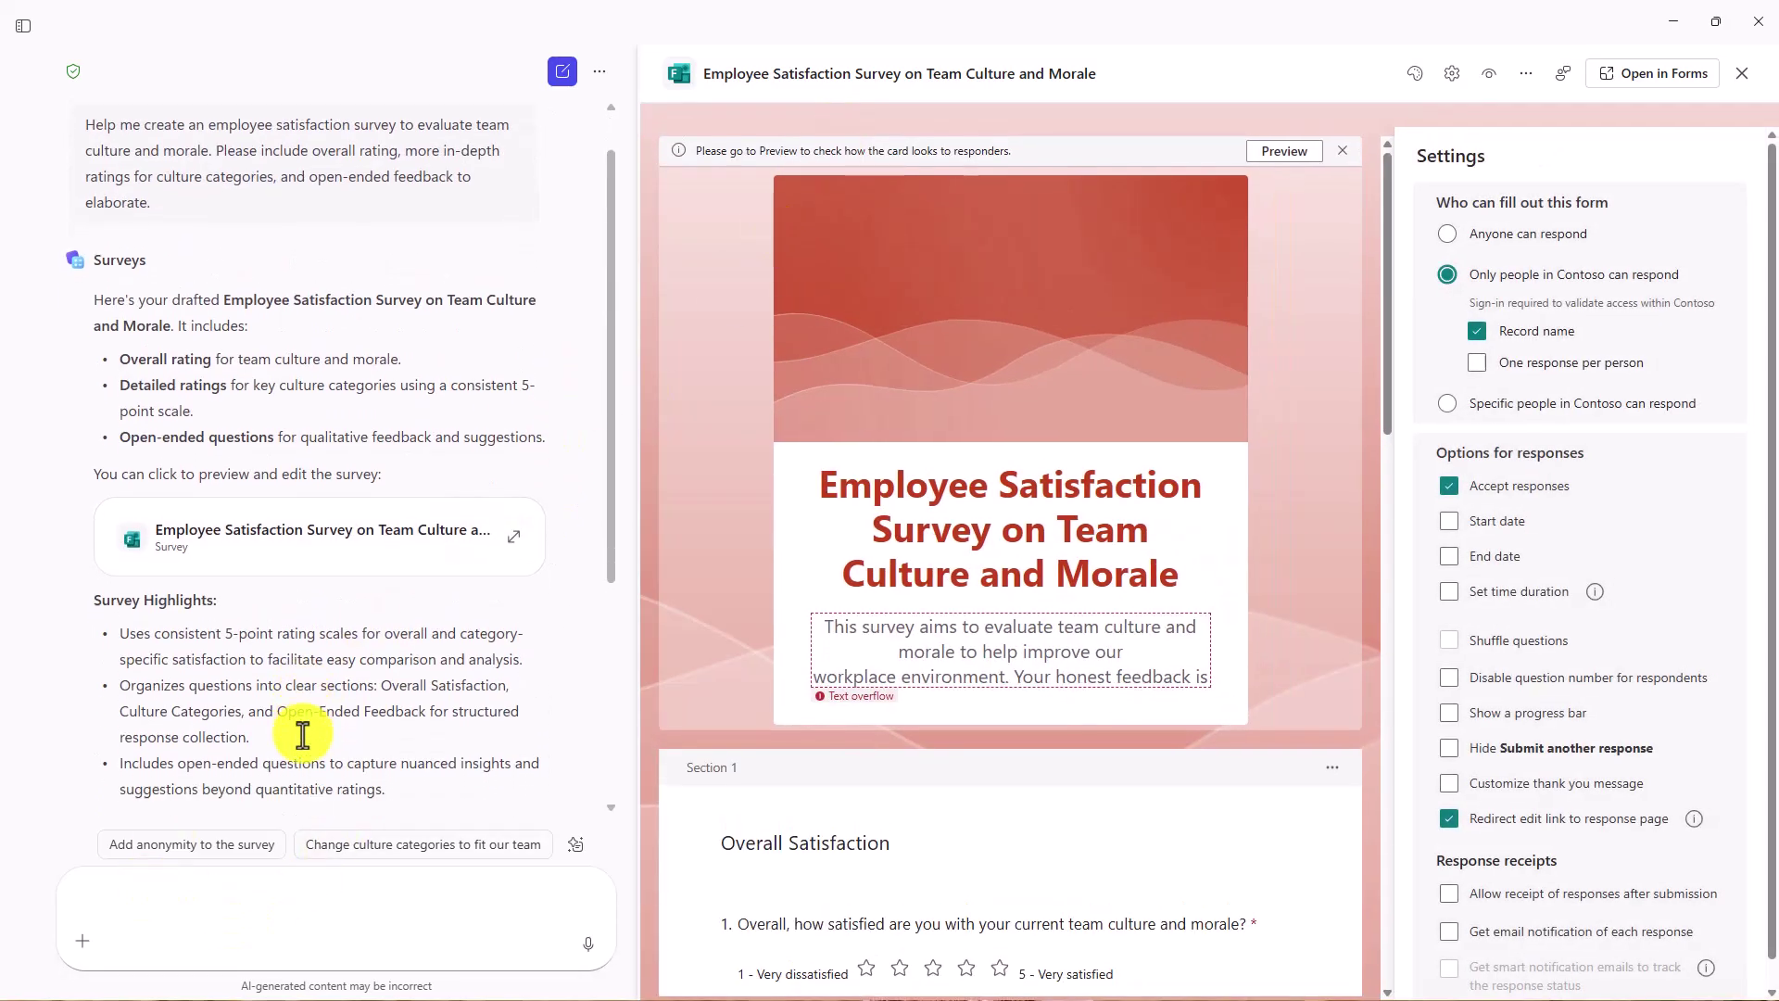
{"action": "left_click", "coordinate": [377, 838]}
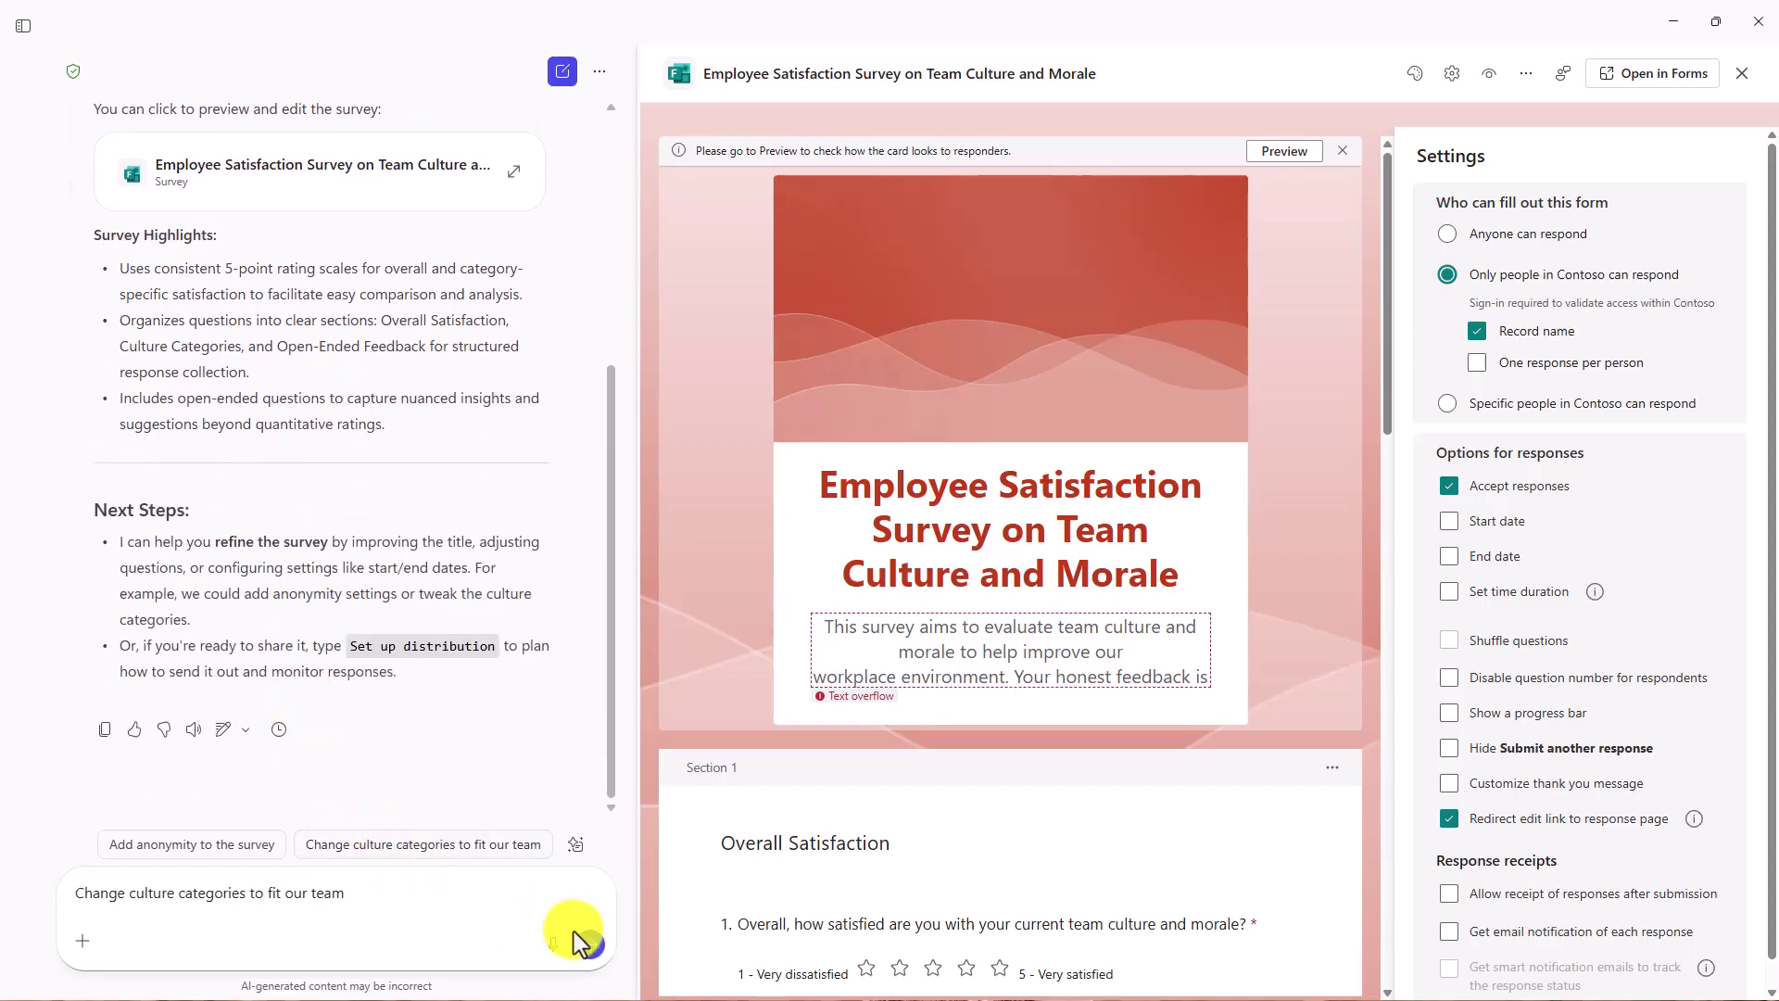
{"action": "left_click", "coordinate": [581, 941]}
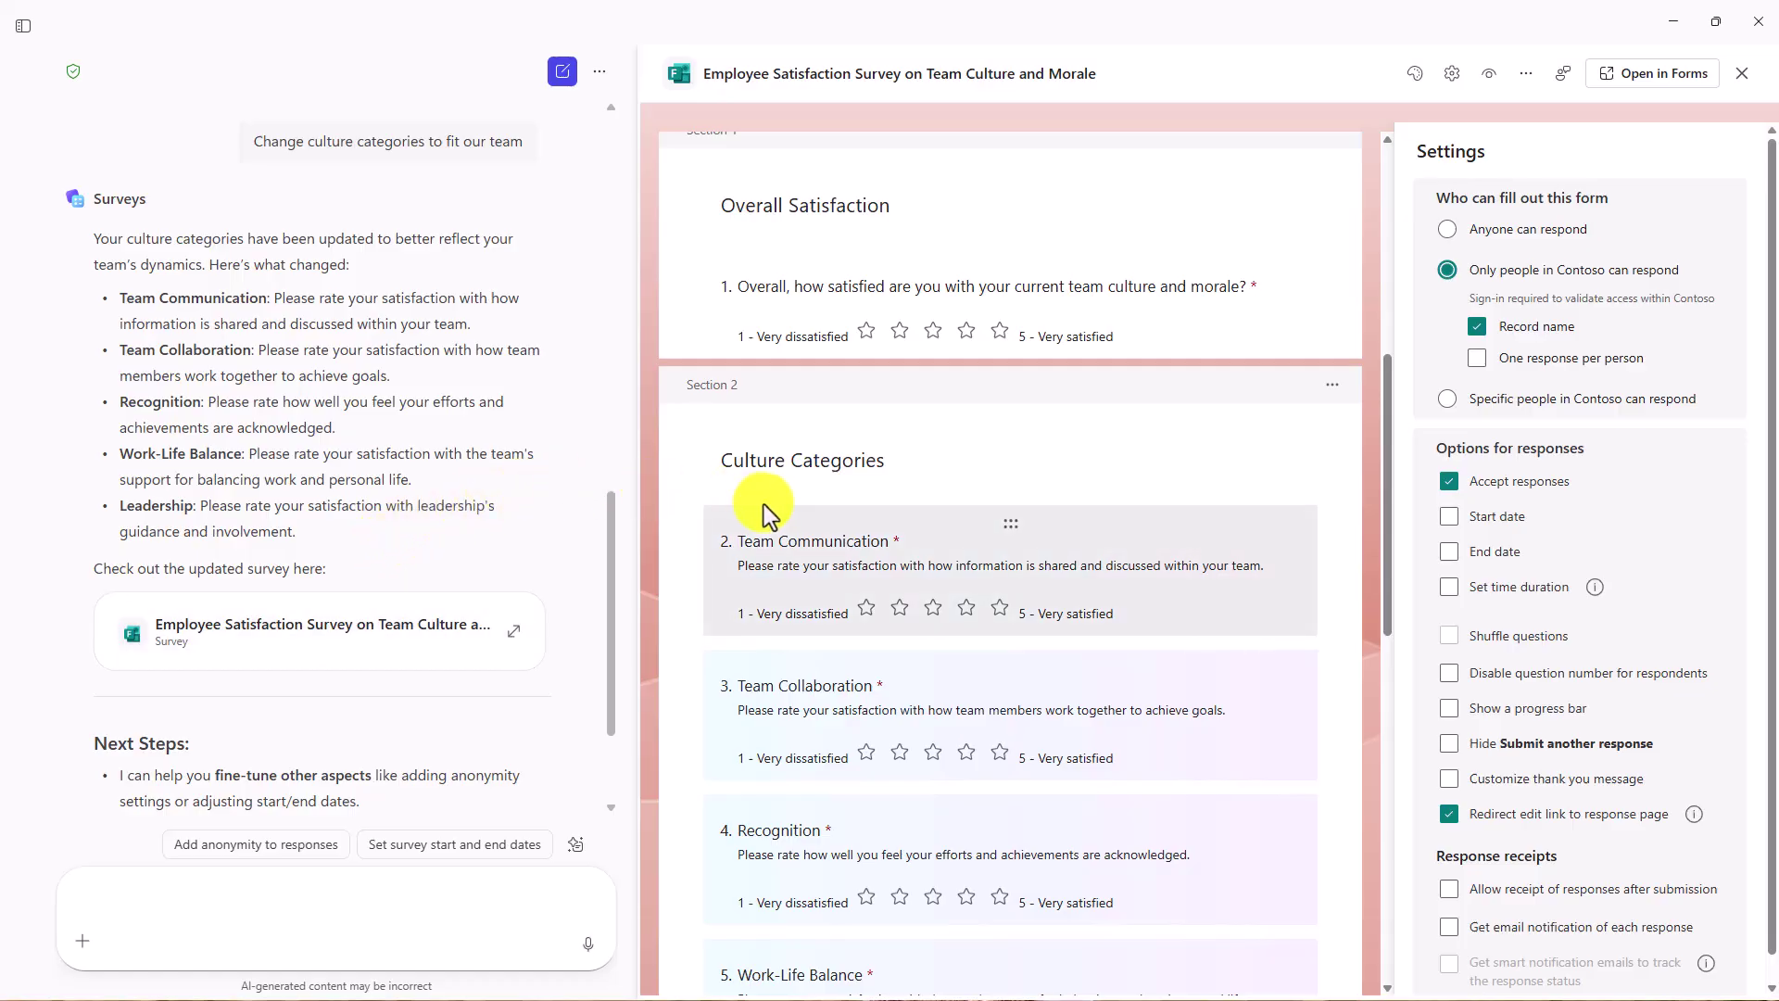
{"action": "scroll", "coordinate": [932, 583], "scroll_direction": "down", "scroll_amount": 1}
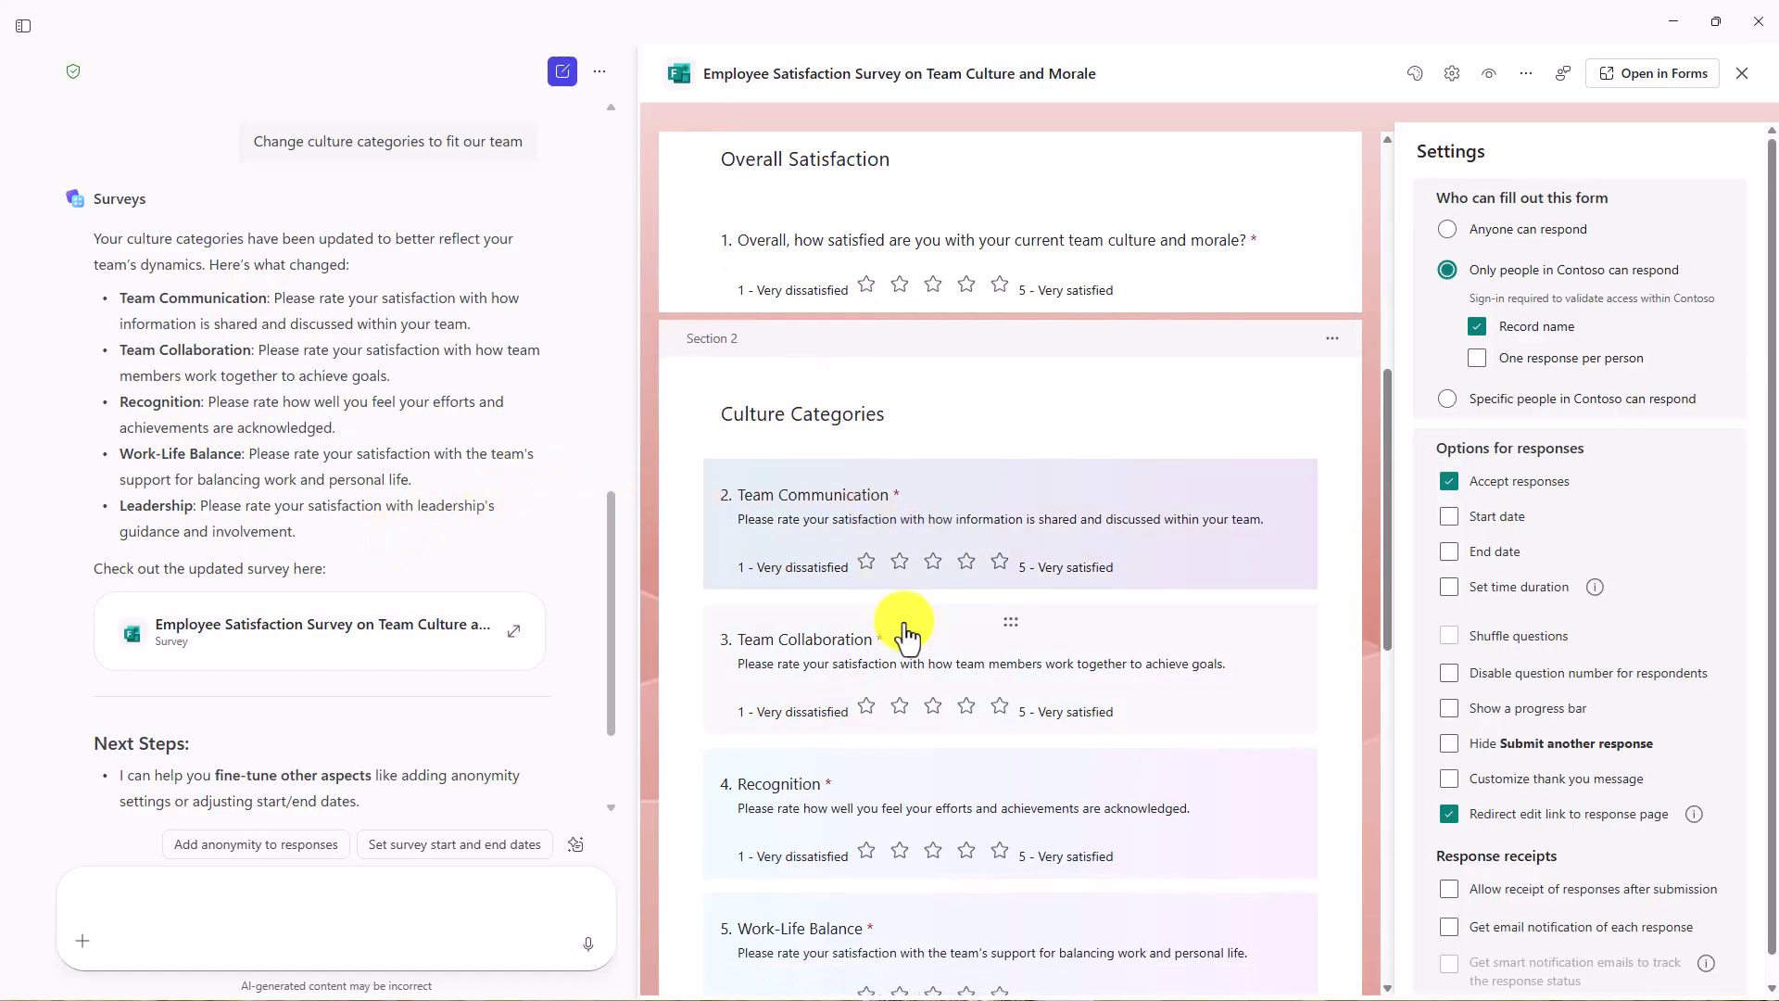
{"action": "scroll", "coordinate": [905, 635], "scroll_direction": "down", "scroll_amount": 3}
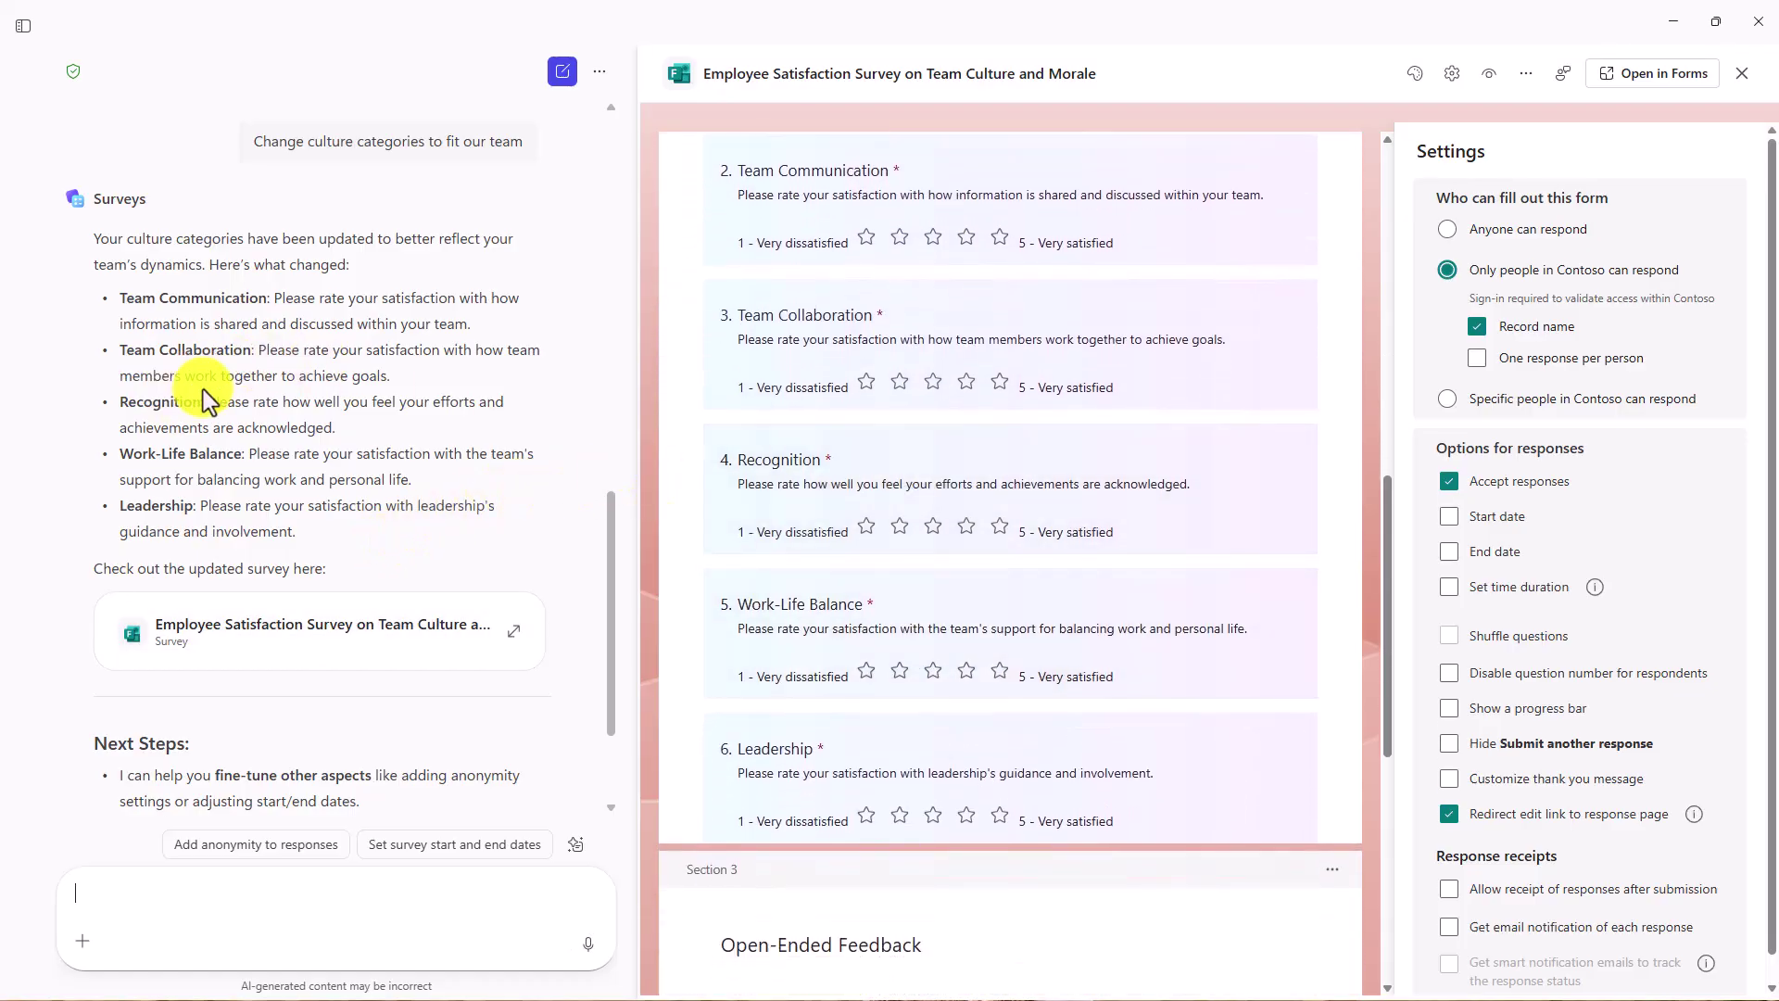
{"action": "scroll", "coordinate": [937, 518], "scroll_direction": "down", "scroll_amount": 1}
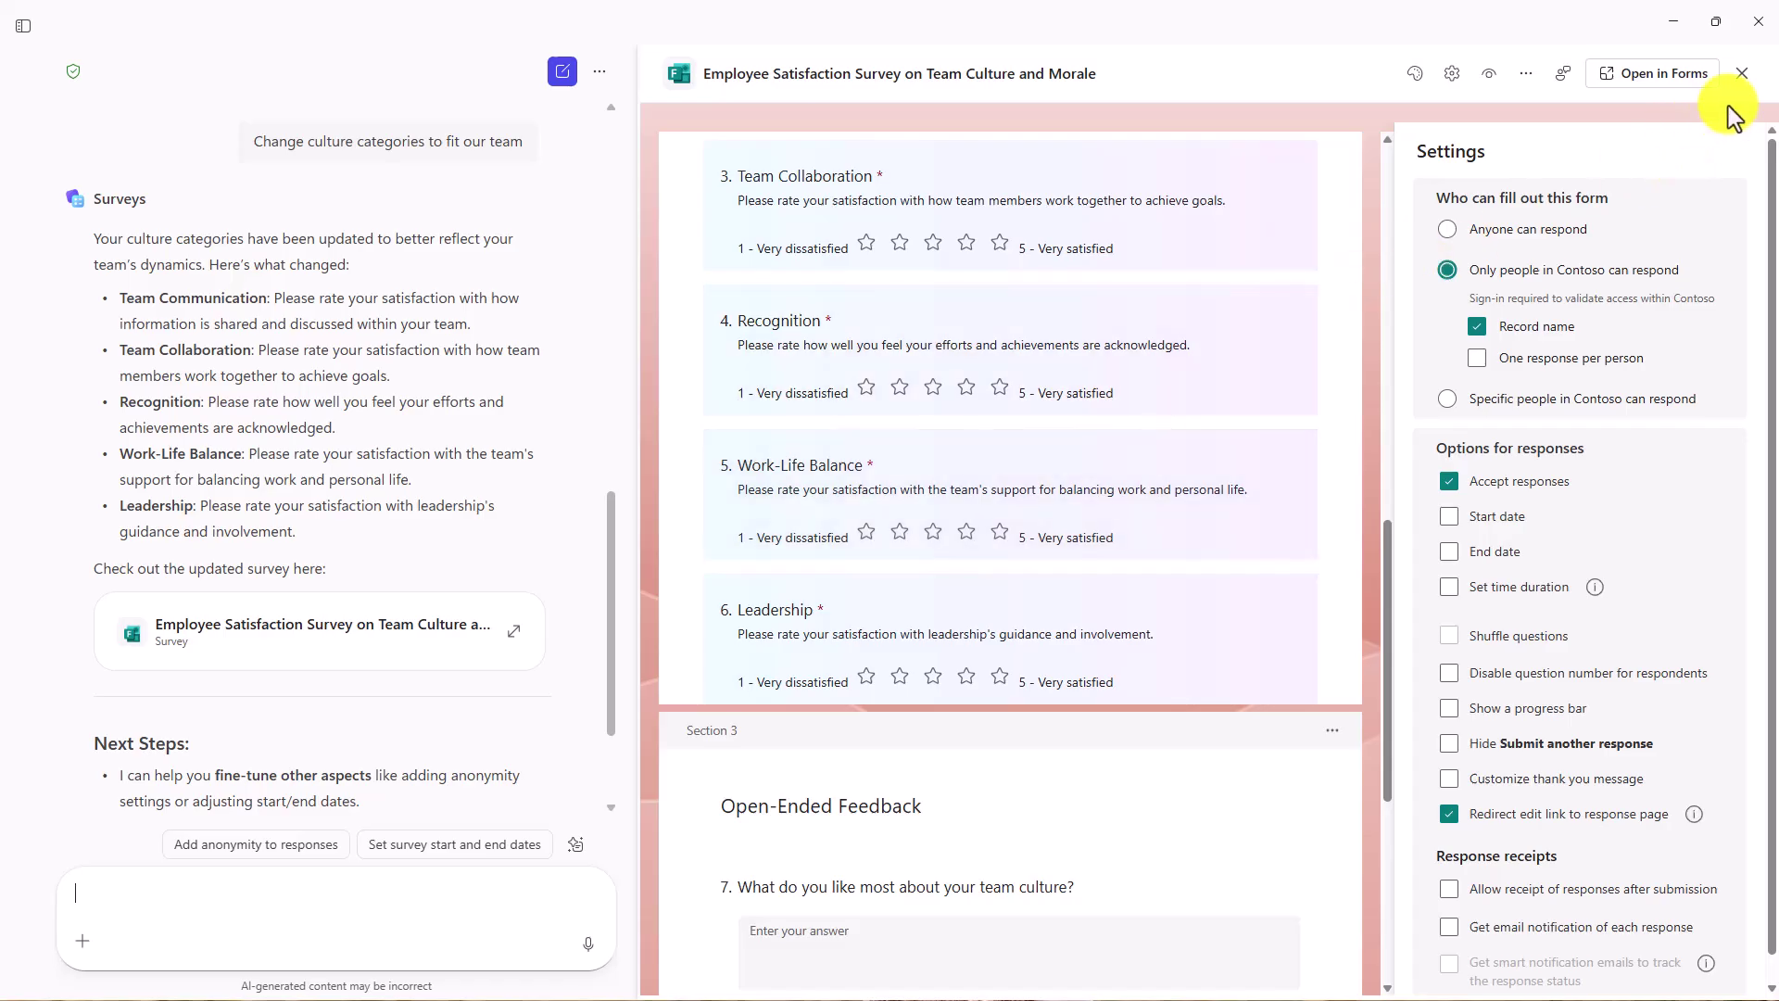
Step: Close the Settings panel and the survey pane to show the full-width Surveys chat
{"action": "left_click", "coordinate": [1370, 117]}
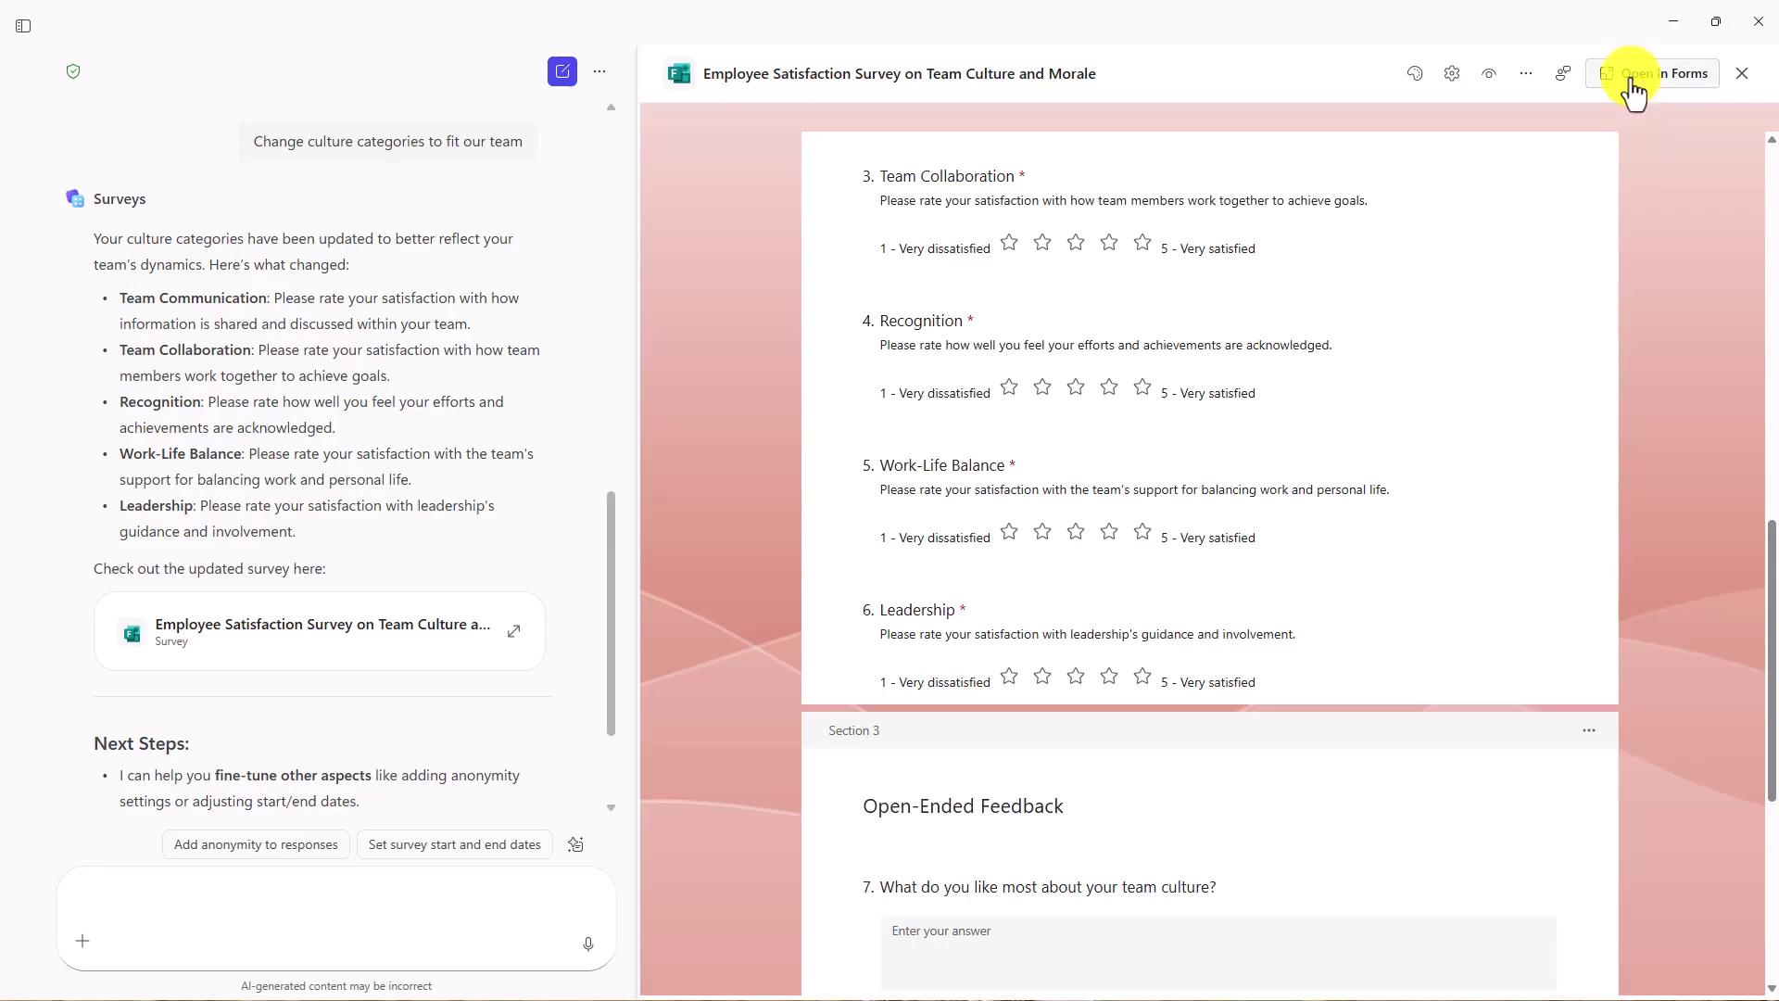
{"action": "left_click", "coordinate": [1742, 73]}
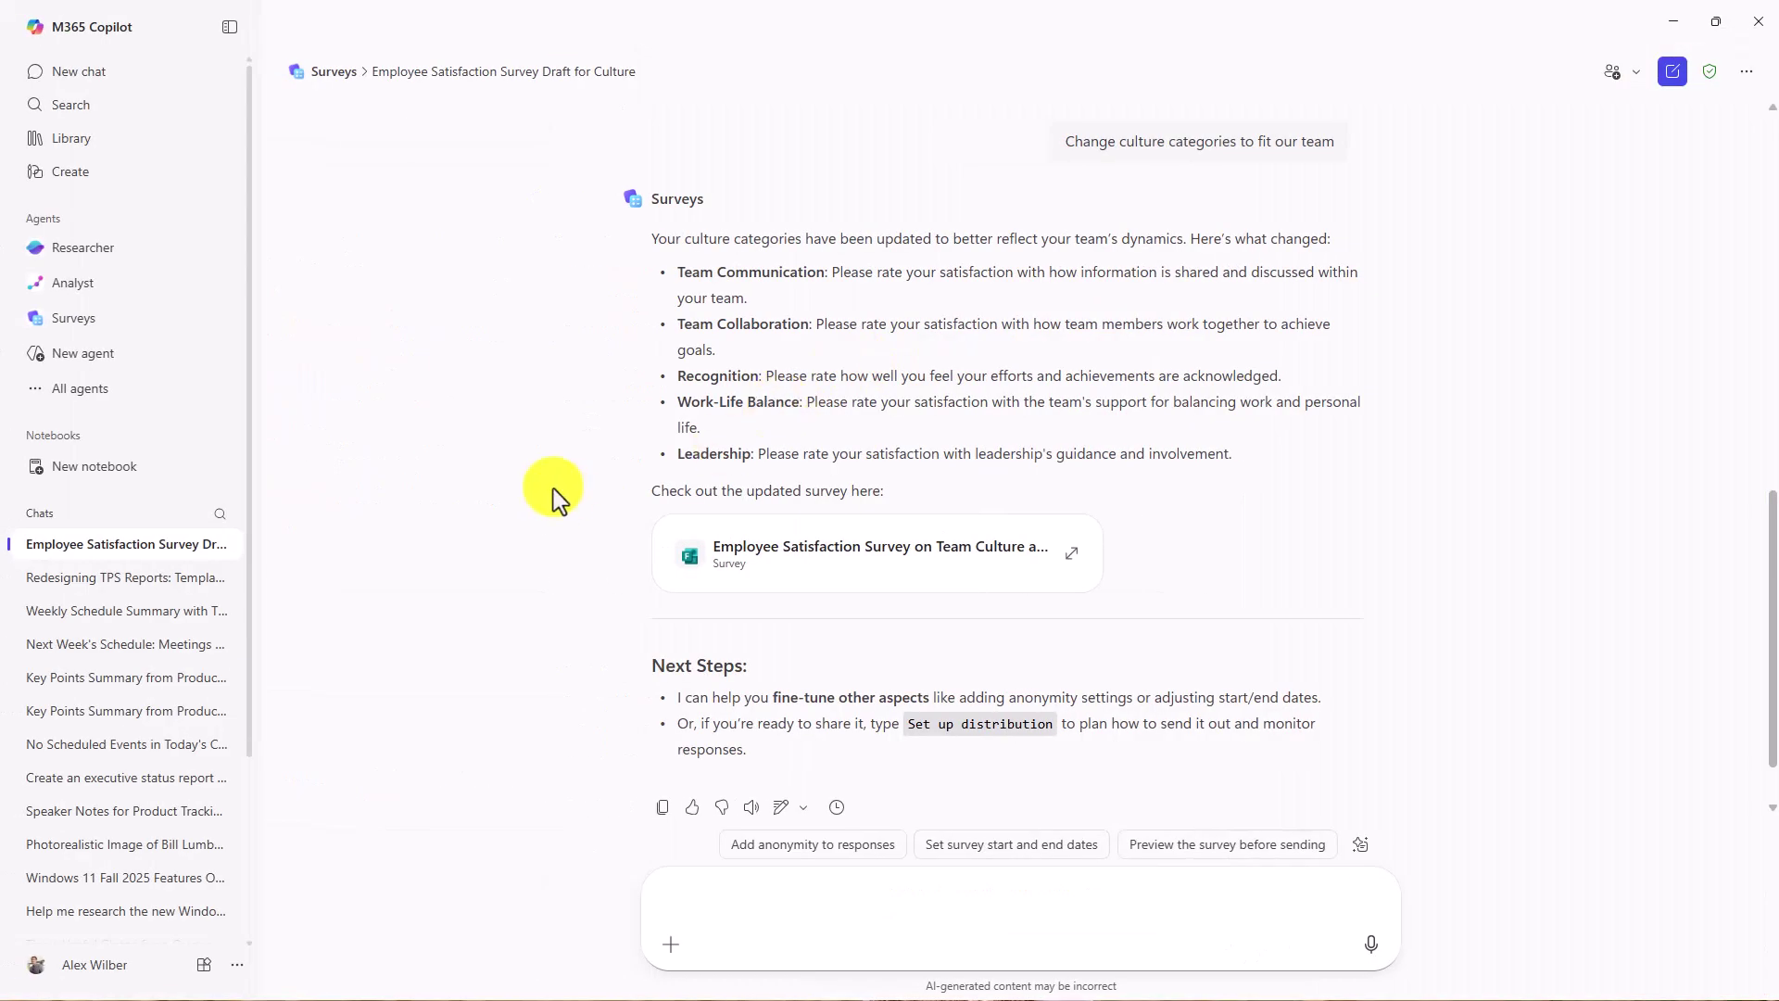